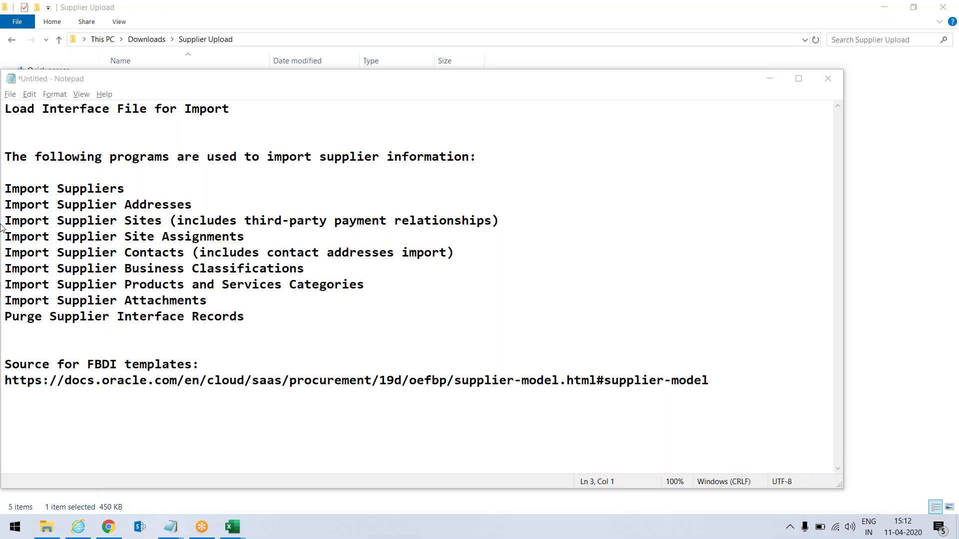
Switch to the Oracle Help Center page for Supplier Model in Chrome and examine the Import Supplier Addresses details and file links
{"action": "left_click", "coordinate": [29, 384]}
{"action": "left_click", "coordinate": [119, 498]}
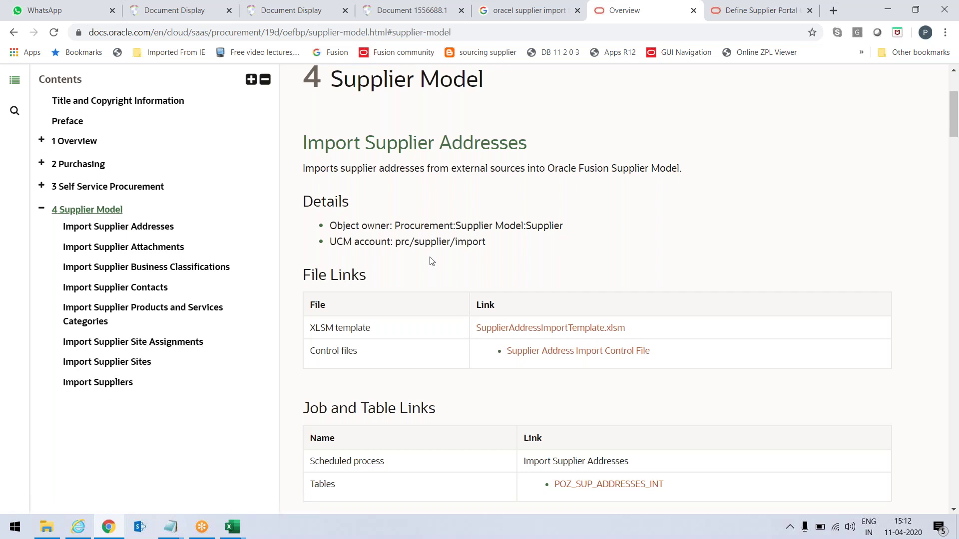
{"action": "scroll", "coordinate": [431, 260], "scroll_direction": "down", "scroll_amount": 10}
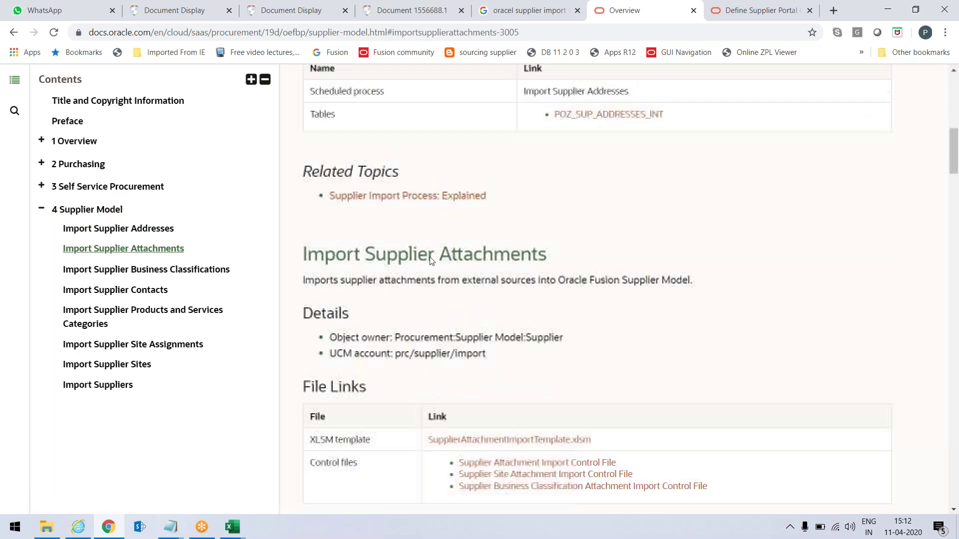
{"action": "scroll", "coordinate": [370, 370], "scroll_direction": "up", "scroll_amount": 14}
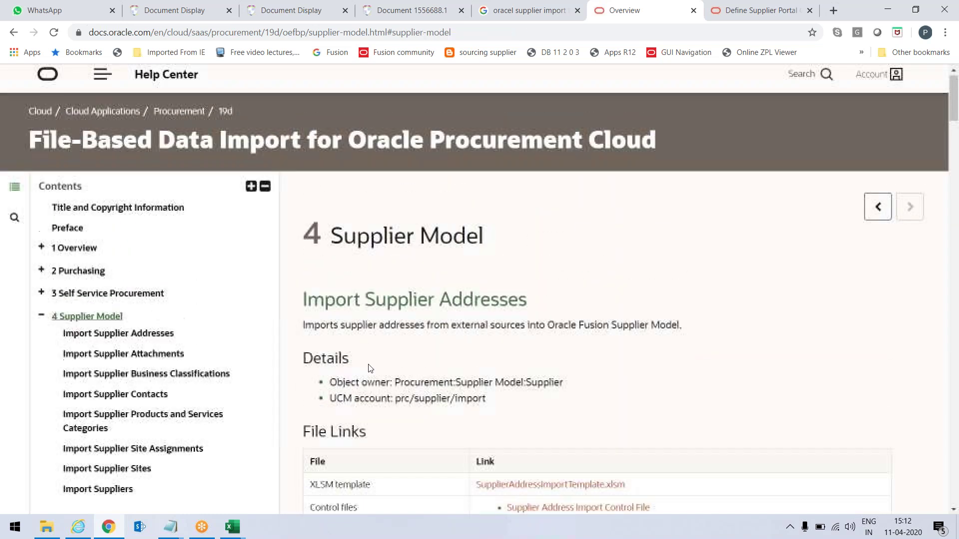
{"action": "left_click_drag", "start_coordinate": [395, 338], "coordinate": [488, 343]}
{"action": "left_click", "coordinate": [488, 343]}
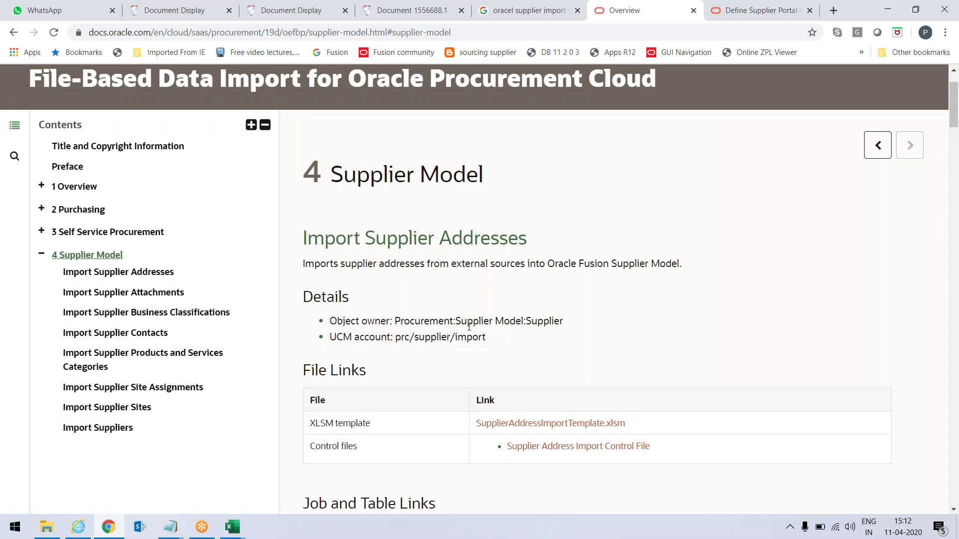
{"action": "scroll", "coordinate": [468, 327], "scroll_direction": "down", "scroll_amount": 1}
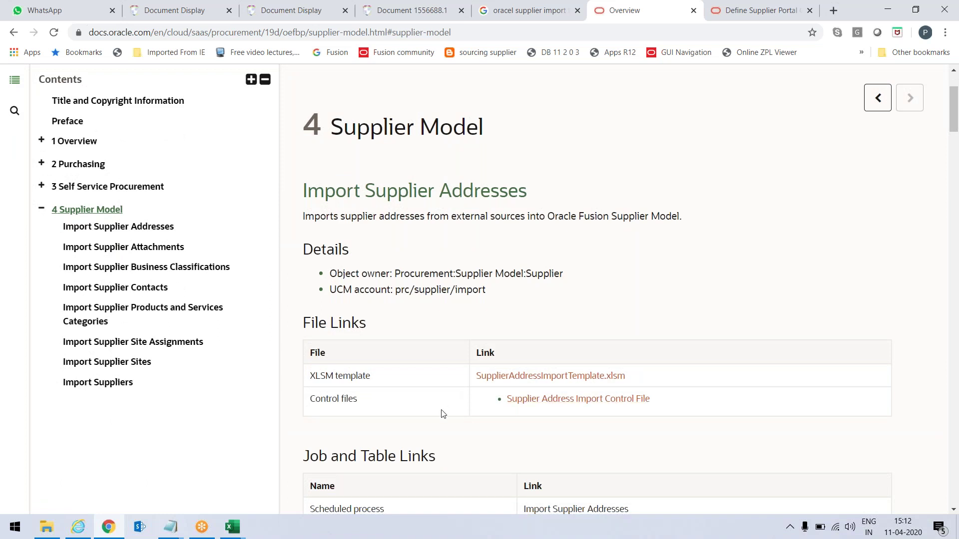
Switch to the Supplier Upload folder in File Explorer and look through the downloaded supplier import template files
{"action": "left_click", "coordinate": [47, 527]}
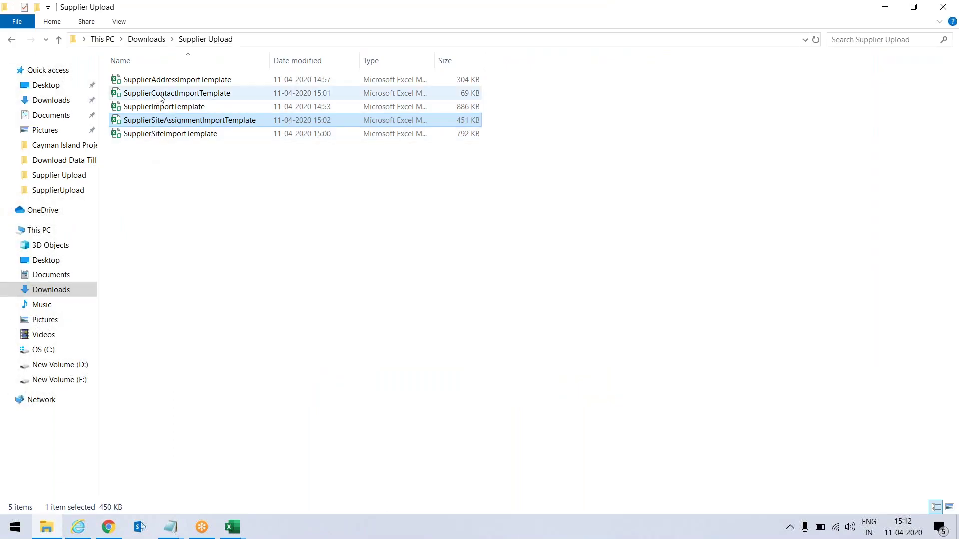
{"action": "key", "text": "Up"}
{"action": "key", "text": "Up"}
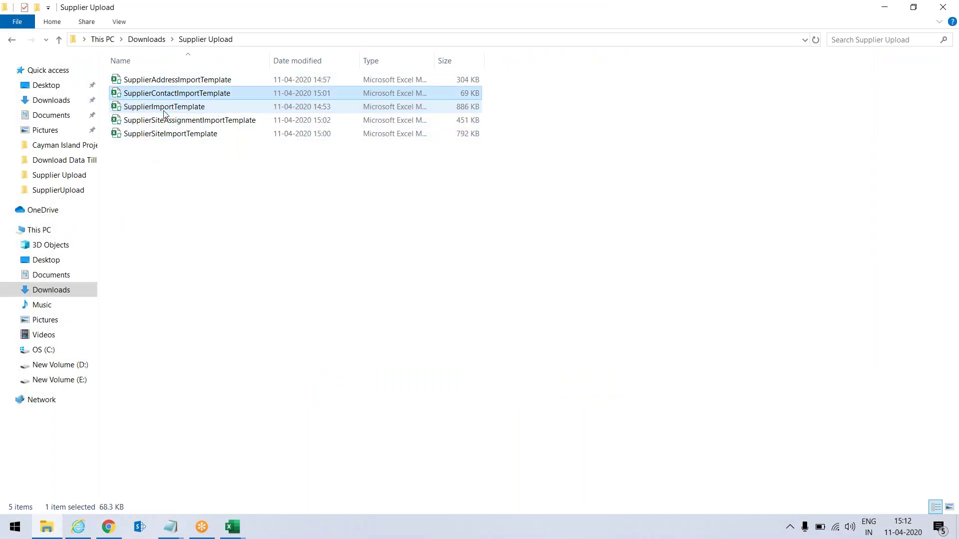
{"action": "key", "text": "Up"}
{"action": "key", "text": "Down"}
{"action": "key", "text": "Down"}
{"action": "key", "text": "Down"}
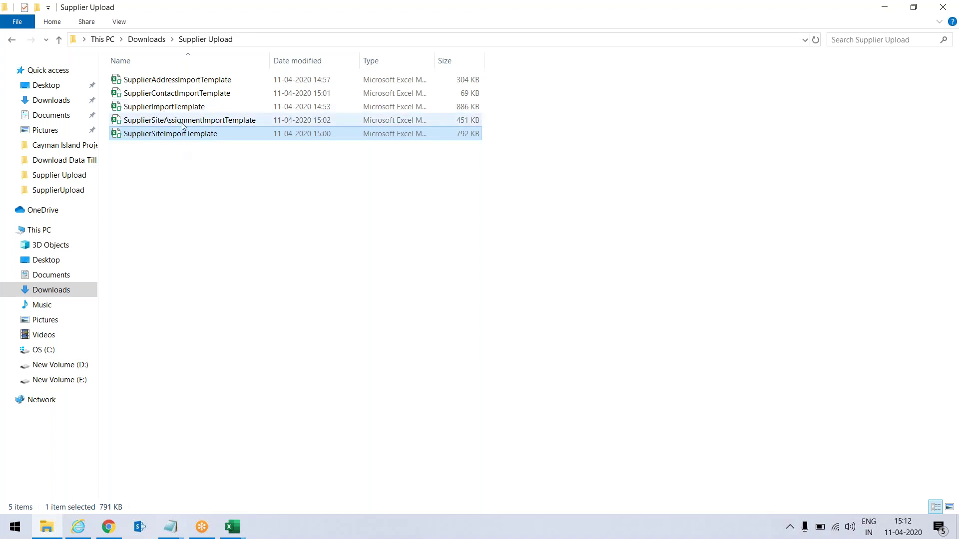
{"action": "left_click", "coordinate": [182, 125]}
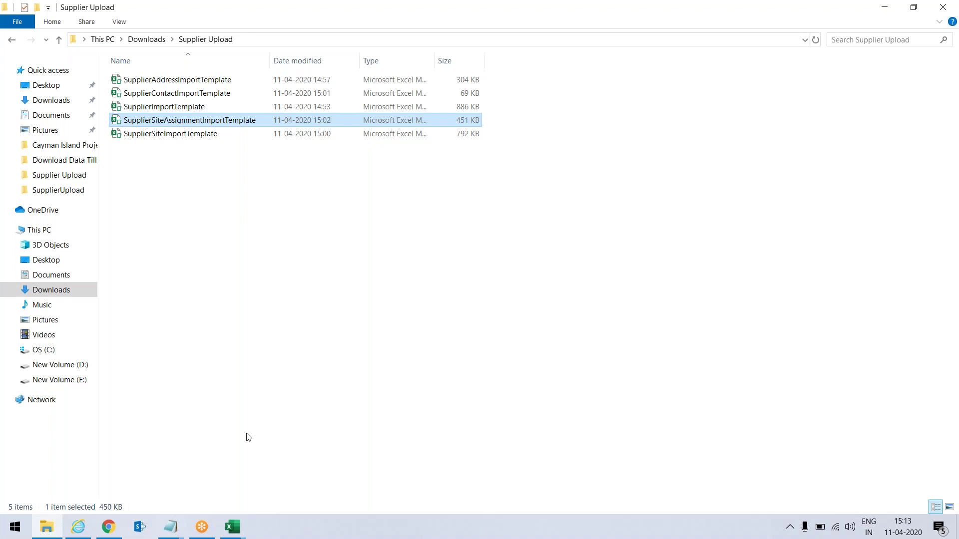
Switch to the Notepad notes and review the list of supplier import programs, from Import Suppliers to Purge Supplier Interface Records
{"action": "left_click", "coordinate": [162, 536]}
{"action": "left_click", "coordinate": [139, 490]}
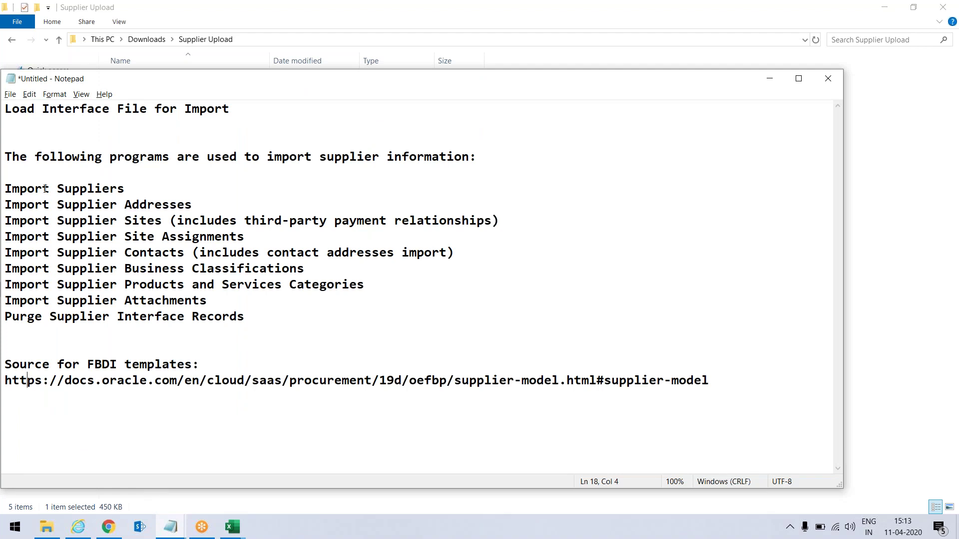
{"action": "double_click", "coordinate": [74, 185]}
{"action": "left_click", "coordinate": [118, 201]}
{"action": "left_click", "coordinate": [137, 220]}
{"action": "left_click", "coordinate": [147, 253]}
{"action": "left_click_drag", "start_coordinate": [79, 270], "coordinate": [238, 287]}
{"action": "left_click_drag", "start_coordinate": [104, 300], "coordinate": [174, 306]}
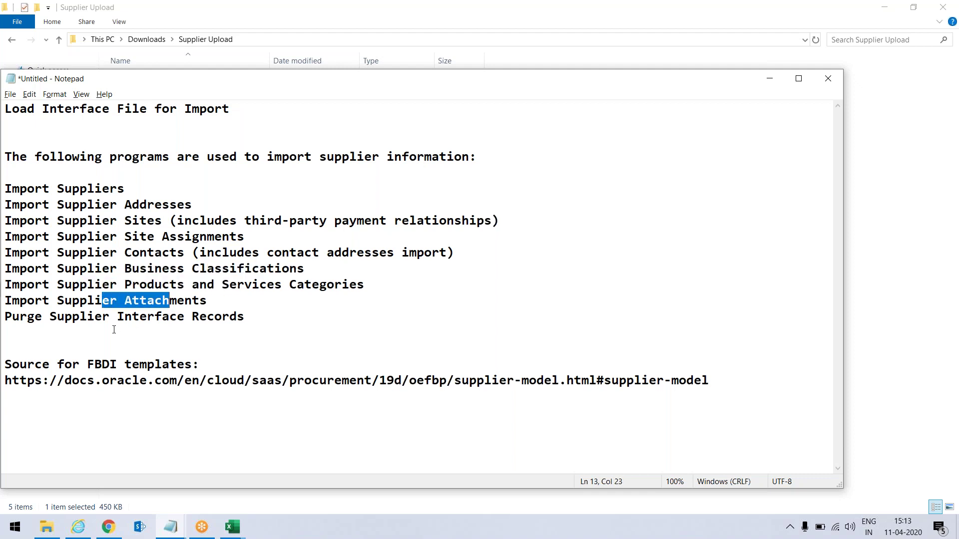
{"action": "left_click_drag", "start_coordinate": [64, 316], "coordinate": [232, 317]}
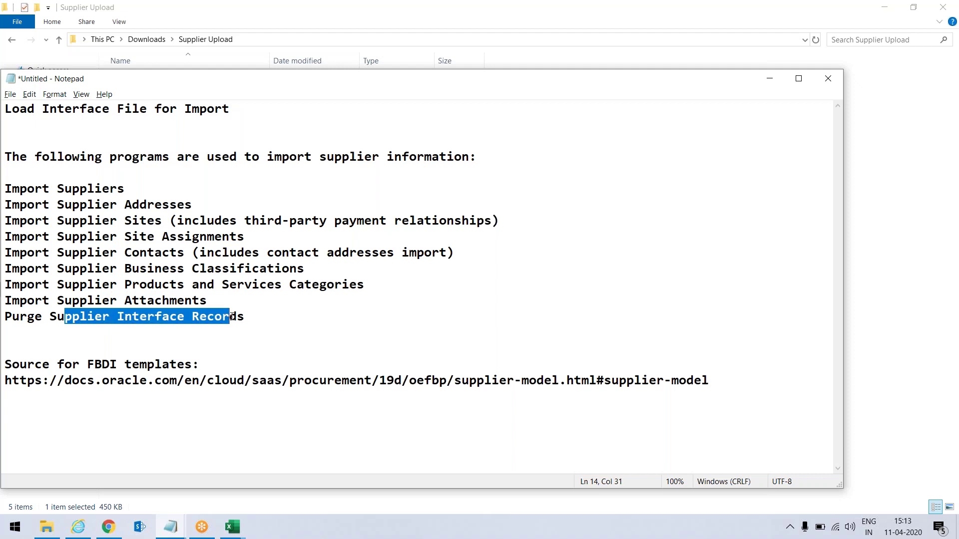
{"action": "left_click", "coordinate": [260, 321]}
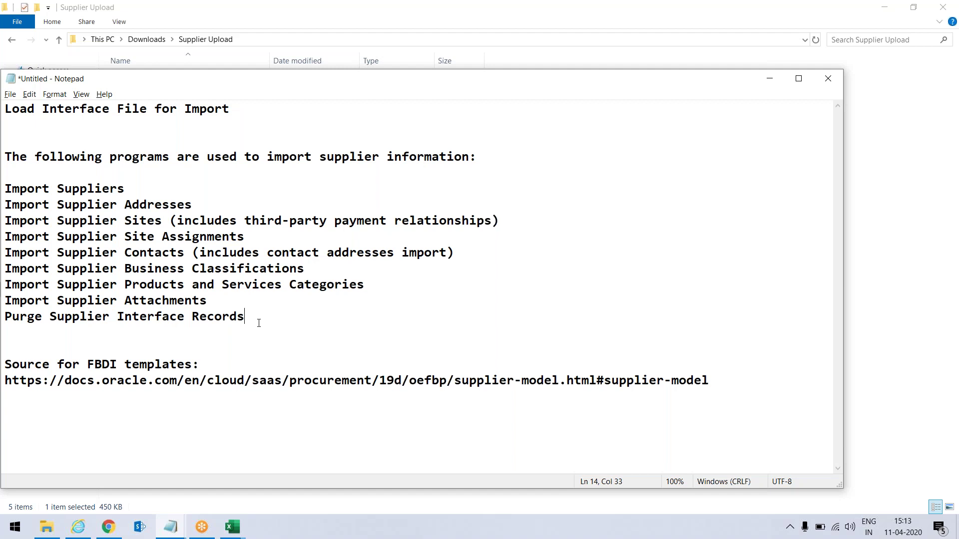
Switch to the SupplierImportTemplate workbook in Excel and view its Instructions and CSV Generation sheet
{"action": "left_click", "coordinate": [233, 527]}
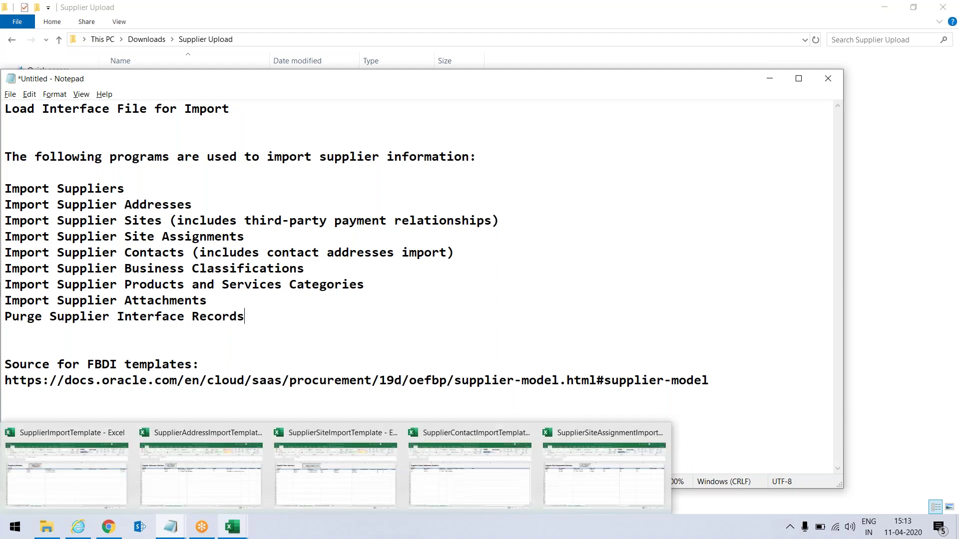
{"action": "left_click", "coordinate": [52, 474]}
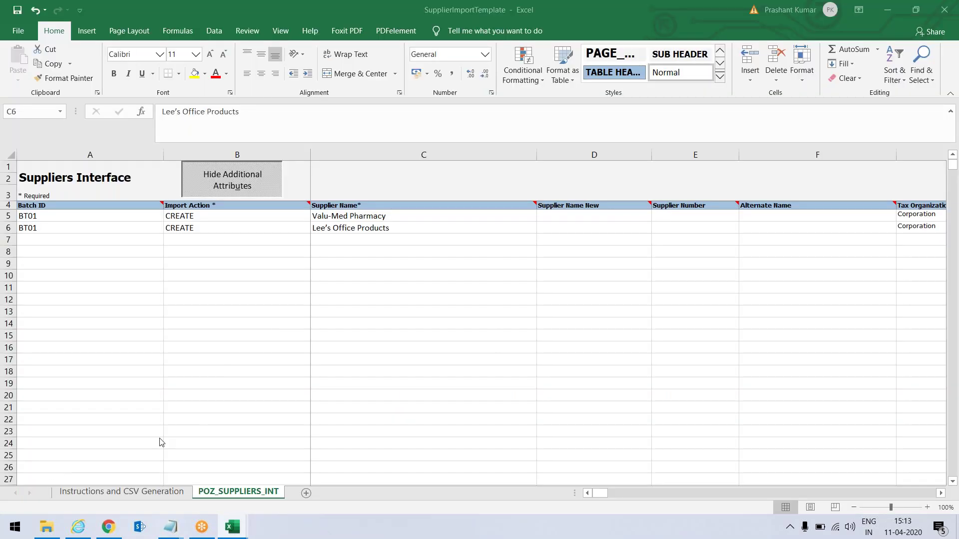
{"action": "left_click", "coordinate": [103, 491]}
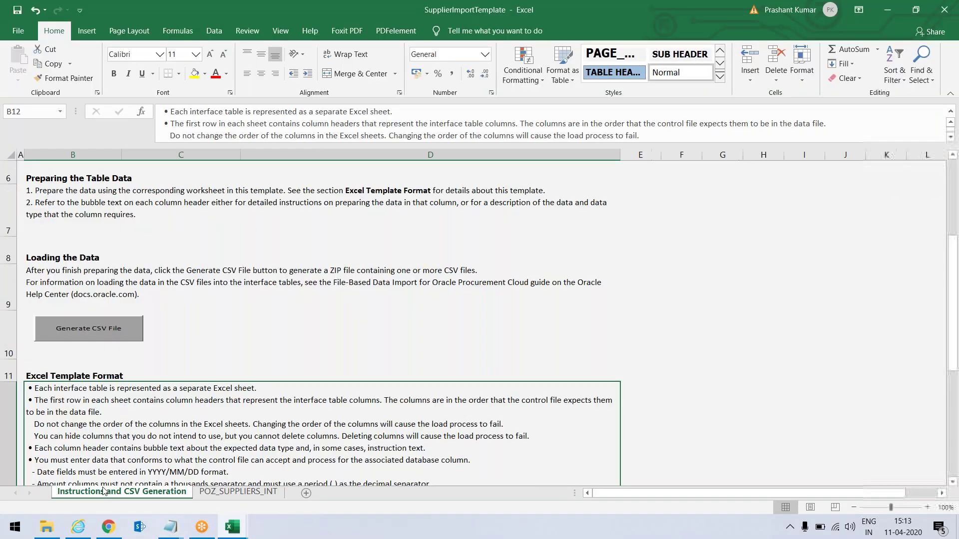
On the POZ_SUPPLIERS_INT sheet, hide the additional attributes and show them again
{"action": "left_click", "coordinate": [223, 492]}
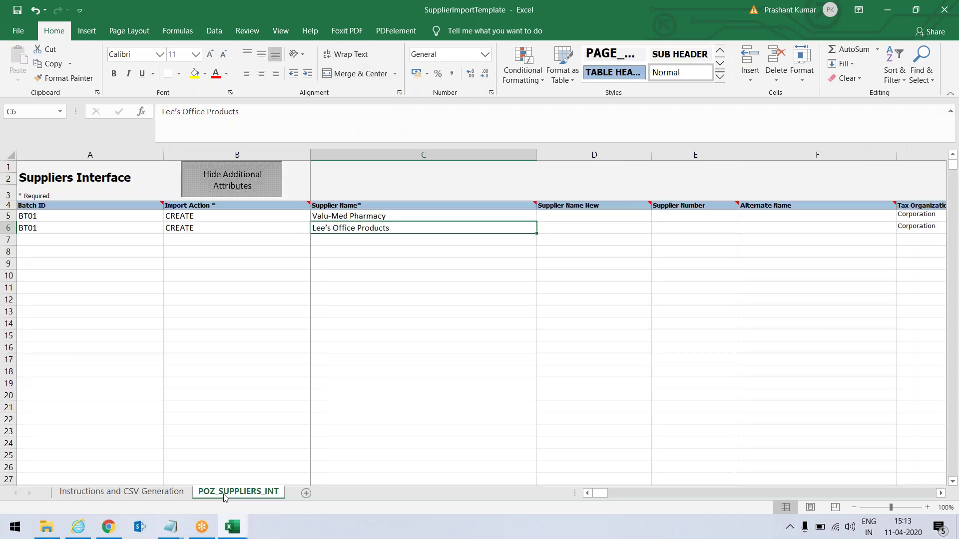
{"action": "left_click", "coordinate": [231, 189]}
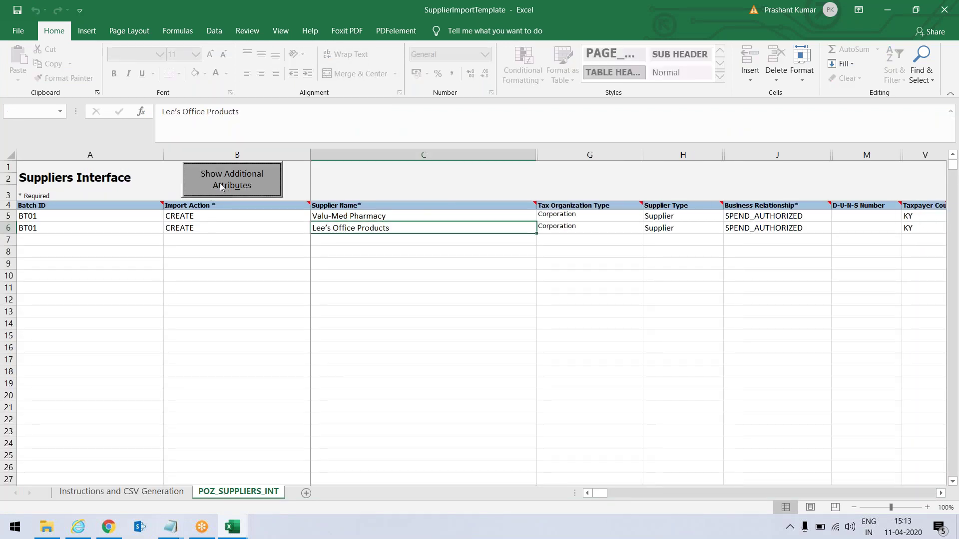
{"action": "left_click", "coordinate": [239, 179]}
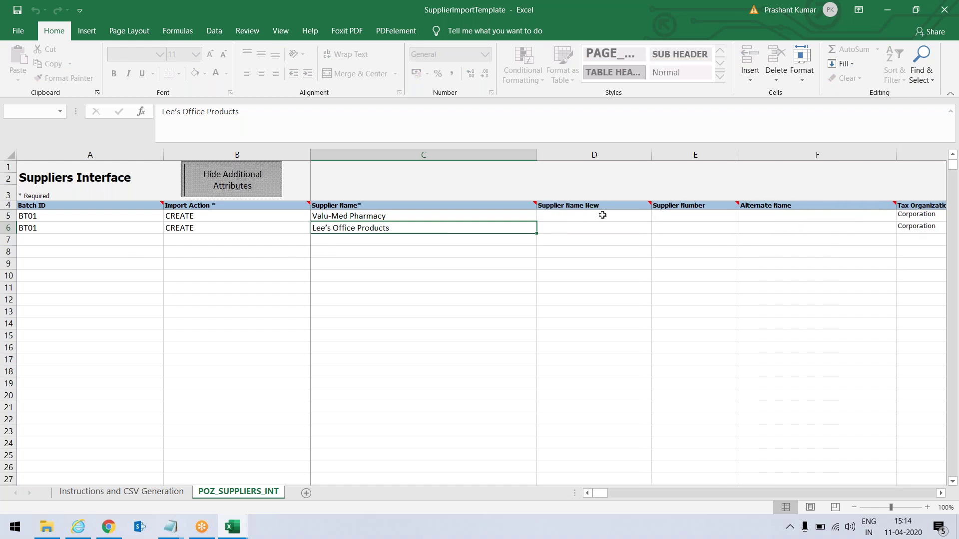
Examine the columns of row 5 in the Suppliers Interface as far as SIC, and return to its Batch ID
{"action": "left_click", "coordinate": [582, 218]}
{"action": "key", "text": "Tab"}
{"action": "key", "text": "Tab"}
{"action": "key", "text": "Tab"}
{"action": "key", "text": "Tab"}
{"action": "key", "text": "Tab"}
{"action": "key", "text": "Tab"}
{"action": "key", "text": "Tab"}
{"action": "key", "text": "Tab"}
{"action": "key", "text": "Tab"}
{"action": "key", "text": "Tab"}
{"action": "key", "text": "Tab"}
{"action": "key", "text": "Tab"}
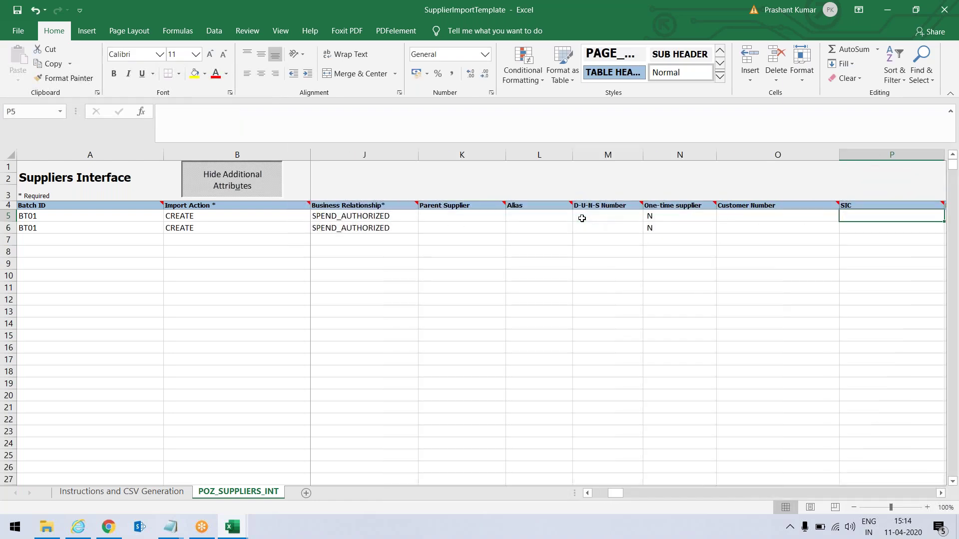
{"action": "key", "text": "shift+Tab"}
{"action": "key", "text": "shift+Tab"}
{"action": "key", "text": "shift+Tab"}
{"action": "key", "text": "shift+Tab"}
{"action": "key", "text": "shift+Tab"}
{"action": "key", "text": "shift+Tab"}
{"action": "key", "text": "shift+Tab"}
{"action": "key", "text": "shift+Tab"}
{"action": "key", "text": "shift+Tab"}
{"action": "key", "text": "shift+Tab"}
{"action": "key", "text": "shift+Tab"}
{"action": "key", "text": "shift+Tab"}
{"action": "key", "text": "shift+Tab"}
{"action": "key", "text": "shift+Tab"}
{"action": "key", "text": "shift+Tab"}
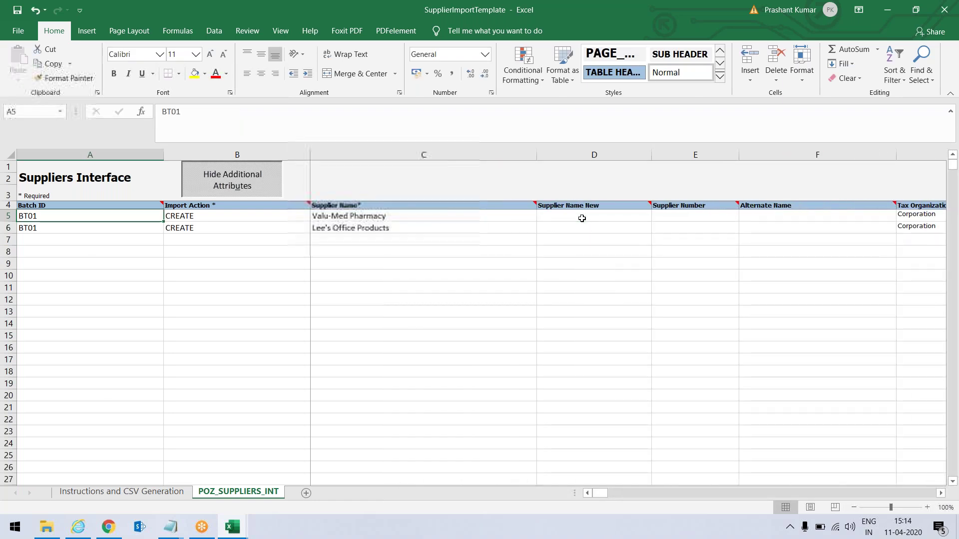
{"action": "key", "text": "Tab"}
{"action": "key", "text": "Tab"}
{"action": "key", "text": "Tab"}
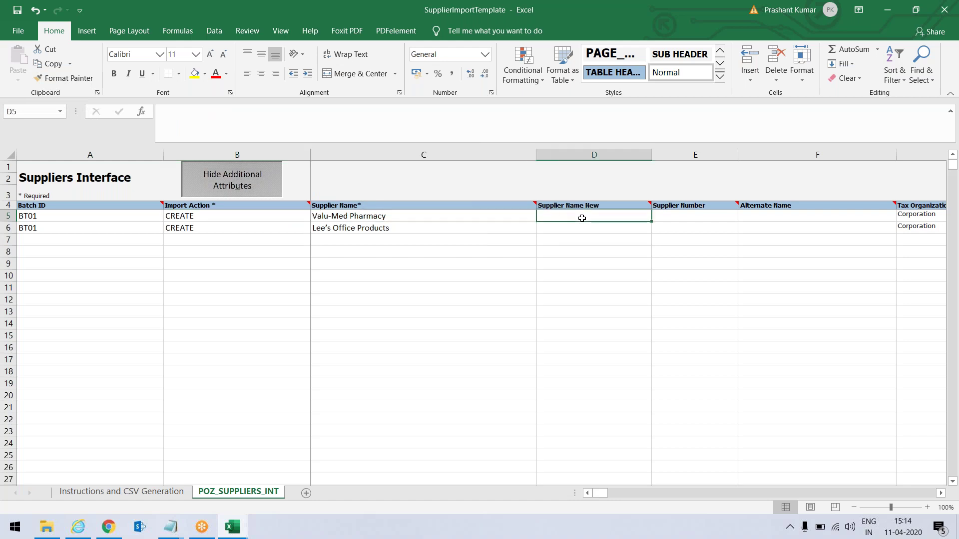
{"action": "key", "text": "shift+Tab"}
{"action": "key", "text": "shift+Tab"}
{"action": "key", "text": "shift+Tab"}
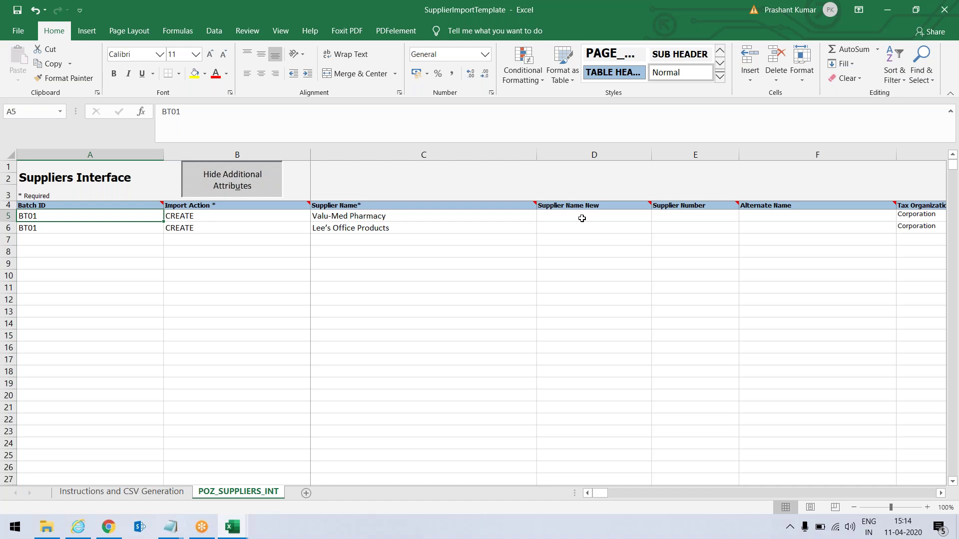
Review the row 5 supplier fields from Batch ID through Tax Organization Type and Business Relationship to D-U-N-S Number
{"action": "key", "text": "Tab"}
{"action": "key", "text": "Tab"}
{"action": "key", "text": "Tab"}
{"action": "key", "text": "Tab"}
{"action": "key", "text": "Tab"}
{"action": "key", "text": "Tab"}
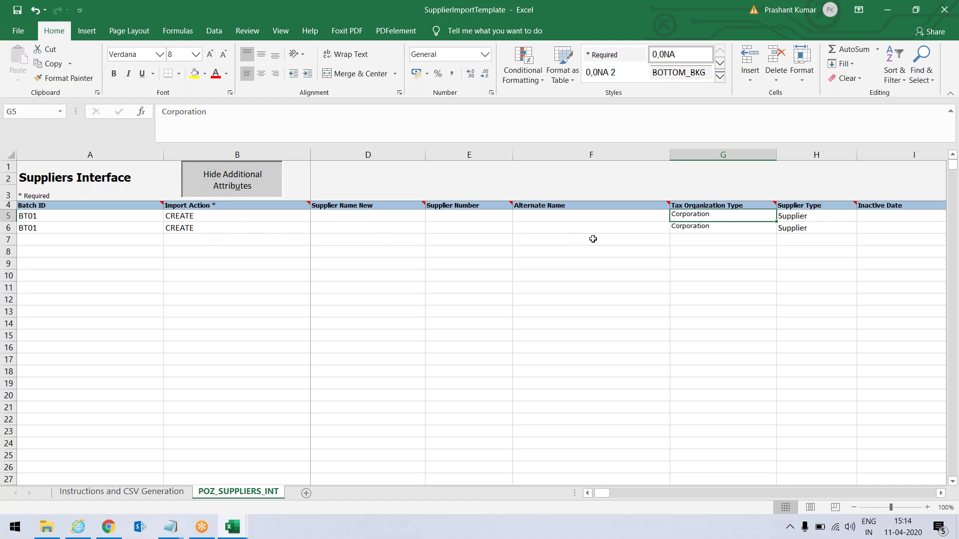
{"action": "key", "text": "Right"}
{"action": "key", "text": "Right"}
{"action": "key", "text": "Right"}
{"action": "key", "text": "Right"}
{"action": "key", "text": "Left"}
{"action": "key", "text": "Right"}
{"action": "key", "text": "Right"}
{"action": "key", "text": "Left"}
{"action": "key", "text": "Left"}
{"action": "key", "text": "Right"}
{"action": "key", "text": "Right"}
{"action": "key", "text": "Right"}
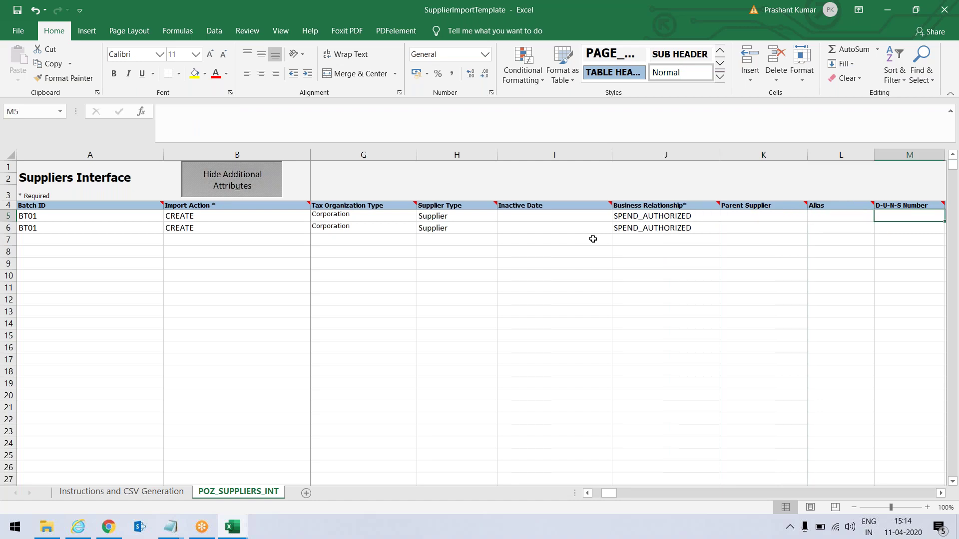
Look through the supplier columns beyond D-U-N-S Number in row 5 and return to the Supplier Name
{"action": "key", "text": "Right"}
{"action": "key", "text": "Right"}
{"action": "key", "text": "Right"}
{"action": "key", "text": "Right"}
{"action": "key", "text": "Right"}
{"action": "key", "text": "Right"}
{"action": "key", "text": "Right"}
{"action": "key", "text": "Right"}
{"action": "key", "text": "Right"}
{"action": "key", "text": "Right"}
{"action": "key", "text": "Left"}
{"action": "key", "text": "Left"}
{"action": "key", "text": "Left"}
{"action": "key", "text": "Left"}
{"action": "key", "text": "Left"}
{"action": "key", "text": "Left"}
{"action": "key", "text": "Left"}
{"action": "key", "text": "Left"}
{"action": "key", "text": "Left"}
{"action": "key", "text": "Left"}
{"action": "key", "text": "Left"}
{"action": "key", "text": "Left"}
{"action": "key", "text": "Left"}
{"action": "key", "text": "Left"}
{"action": "key", "text": "Left"}
{"action": "key", "text": "Left"}
{"action": "key", "text": "Left"}
{"action": "key", "text": "Left"}
{"action": "key", "text": "Left"}
{"action": "key", "text": "Left"}
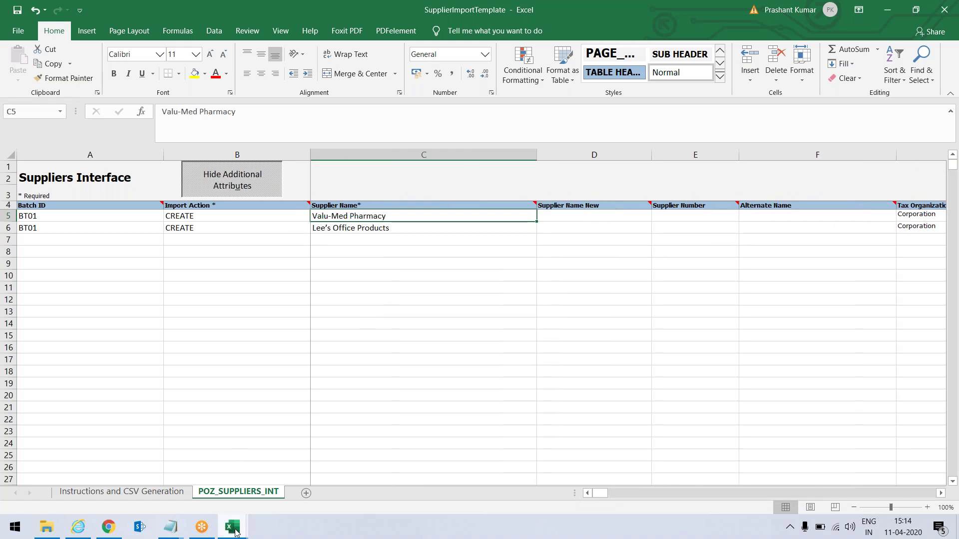
Switch to the SupplierAddressImportTemplate workbook and examine the supplier name, address name, country and address line fields of both rows
{"action": "mouse_move", "coordinate": [236, 532]}
{"action": "left_click", "coordinate": [205, 484]}
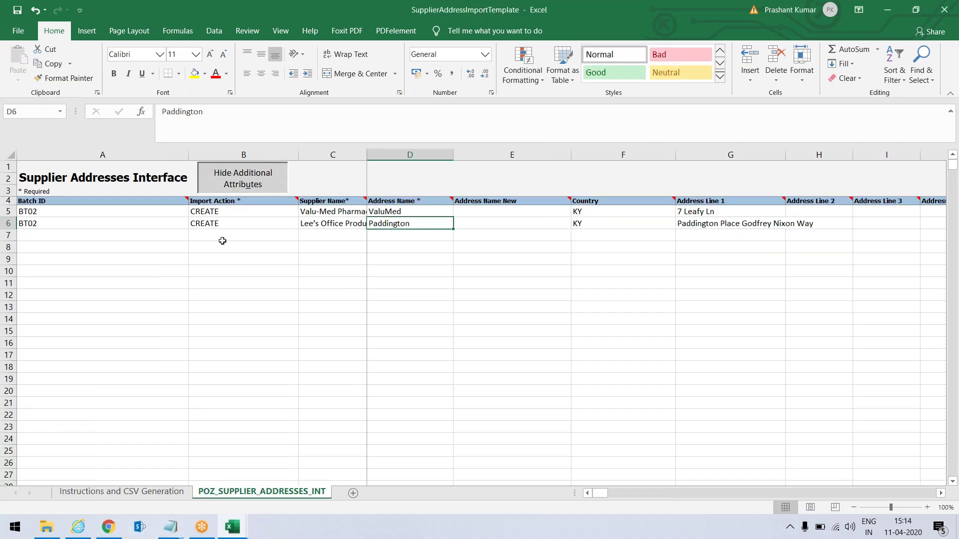
{"action": "left_click", "coordinate": [275, 214]}
{"action": "key", "text": "Down"}
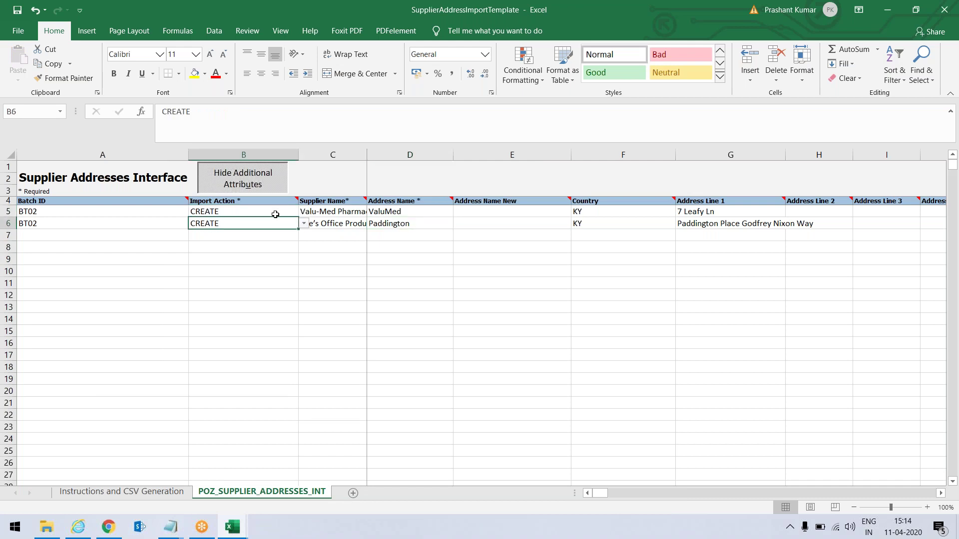
{"action": "key", "text": "Right"}
{"action": "key", "text": "Up"}
{"action": "key", "text": "Right"}
{"action": "key", "text": "Right"}
{"action": "key", "text": "Left"}
{"action": "key", "text": "Right"}
{"action": "key", "text": "Right"}
{"action": "key", "text": "Right"}
{"action": "key", "text": "Right"}
{"action": "key", "text": "Right"}
{"action": "key", "text": "Left"}
{"action": "key", "text": "Left"}
{"action": "key", "text": "Right"}
{"action": "key", "text": "Right"}
{"action": "key", "text": "Down"}
Examine the row 6 supplier address fields from Import Action through the address lines, City, State and Postal code to beyond Addressee
{"action": "key", "text": "Right"}
{"action": "key", "text": "Right"}
{"action": "key", "text": "Right"}
{"action": "key", "text": "Right"}
{"action": "key", "text": "Right"}
{"action": "key", "text": "Right"}
{"action": "key", "text": "Right"}
{"action": "key", "text": "Right"}
{"action": "key", "text": "Right"}
{"action": "key", "text": "Right"}
{"action": "key", "text": "Right"}
{"action": "key", "text": "Right"}
{"action": "key", "text": "Right"}
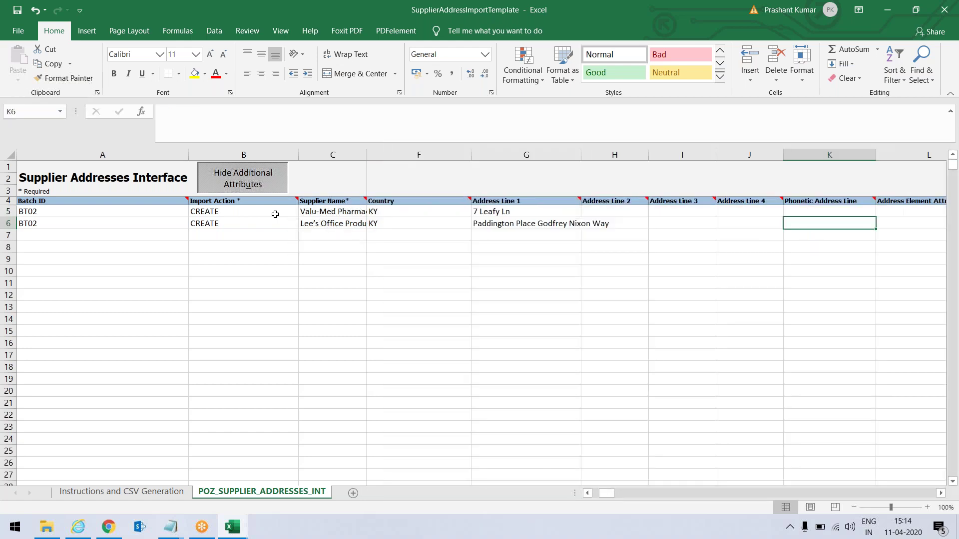
{"action": "key", "text": "Left"}
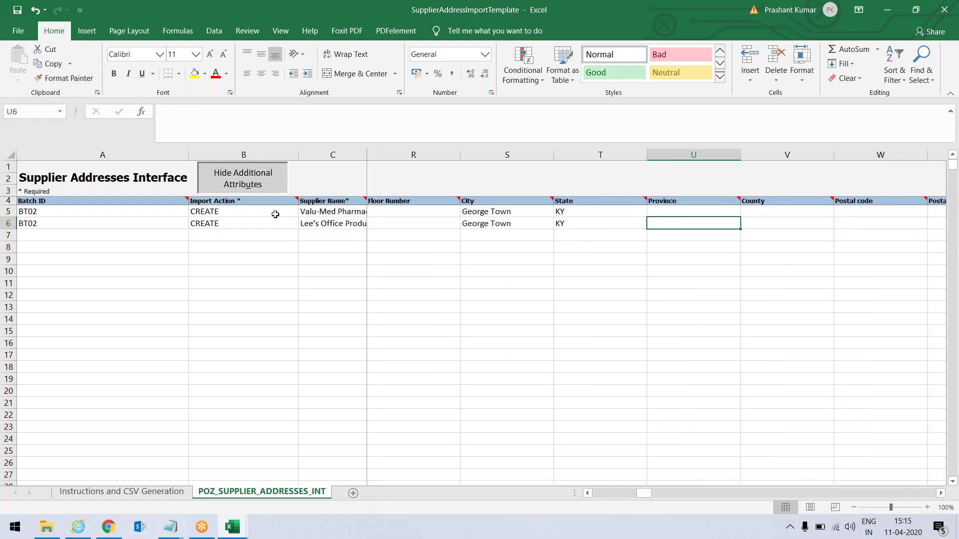
{"action": "key", "text": "Right"}
{"action": "key", "text": "Right"}
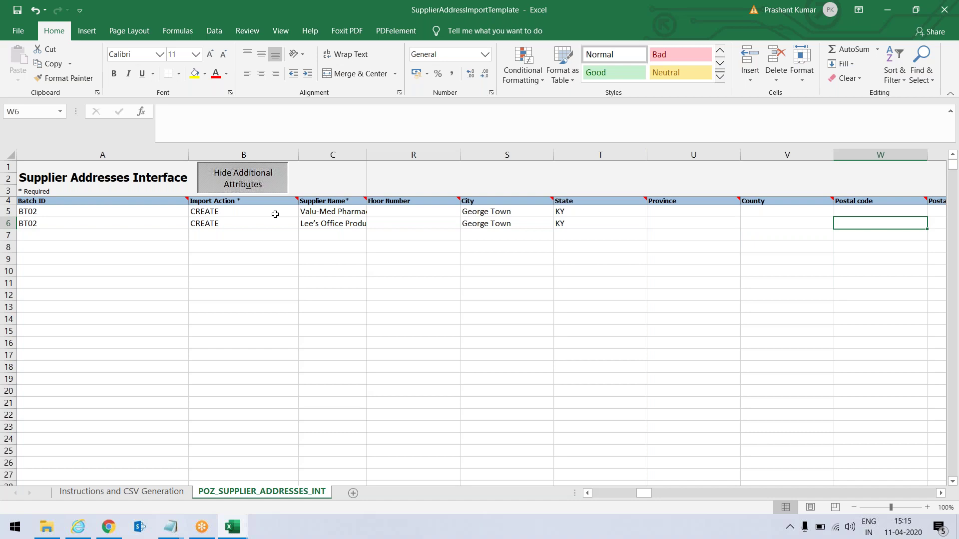
{"action": "key", "text": "Right"}
{"action": "key", "text": "Right"}
{"action": "key", "text": "Right"}
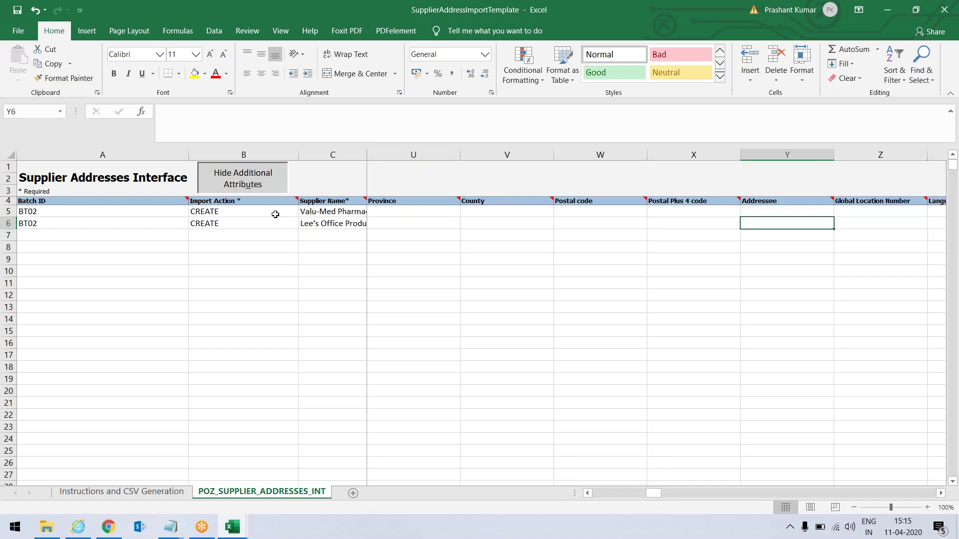
{"action": "key", "text": "Right"}
{"action": "key", "text": "Right"}
{"action": "key", "text": "Right"}
Look back across the row 6 address fields and return to the Batch ID
{"action": "key", "text": "Left"}
{"action": "key", "text": "Left"}
{"action": "key", "text": "Left"}
{"action": "key", "text": "Left"}
{"action": "key", "text": "Left"}
{"action": "key", "text": "Left"}
{"action": "key", "text": "Left"}
{"action": "key", "text": "Left"}
{"action": "key", "text": "Left"}
{"action": "key", "text": "Left"}
{"action": "key", "text": "Left"}
{"action": "key", "text": "Left"}
{"action": "key", "text": "Left"}
{"action": "key", "text": "Left"}
{"action": "key", "text": "Left"}
{"action": "key", "text": "Left"}
{"action": "key", "text": "Left"}
{"action": "key", "text": "Left"}
{"action": "key", "text": "Left"}
{"action": "key", "text": "Left"}
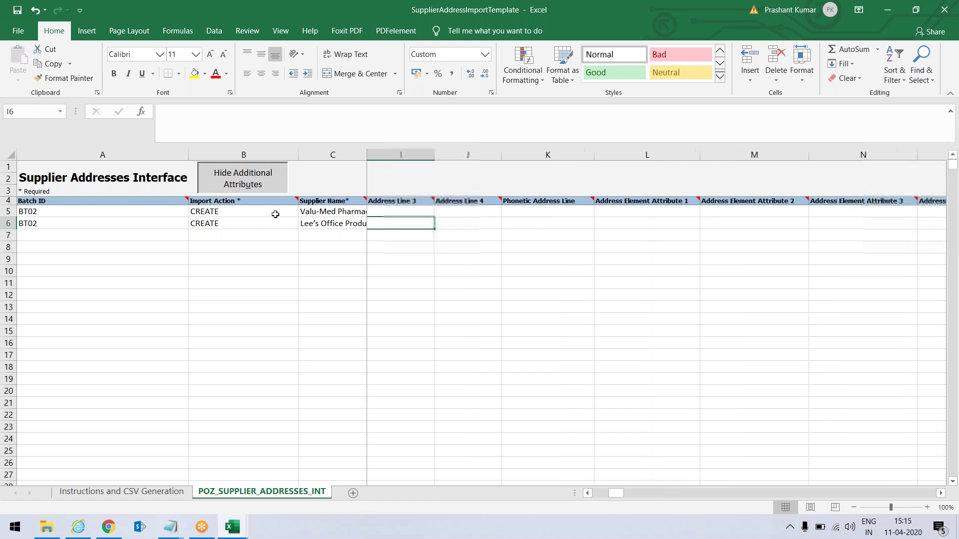
{"action": "key", "text": "Left"}
{"action": "key", "text": "Left"}
{"action": "key", "text": "Left"}
{"action": "key", "text": "Left"}
{"action": "key", "text": "Left"}
{"action": "key", "text": "Left"}
{"action": "key", "text": "Left"}
{"action": "key", "text": "Left"}
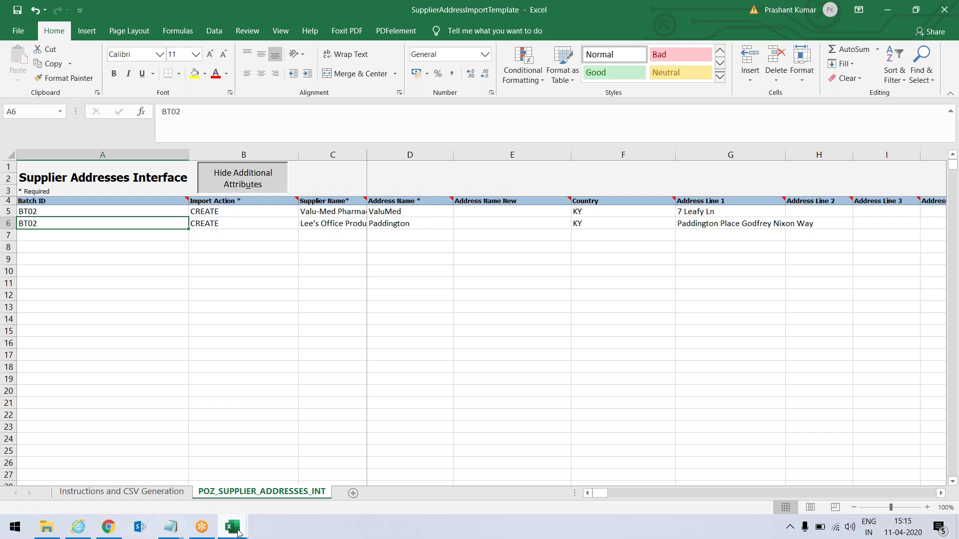
Switch to the SupplierSiteImportTemplate workbook and examine the row 6 site fields from Address Name through Purchasing, Customer Number and B2B Supplier Site Code
{"action": "mouse_move", "coordinate": [238, 533]}
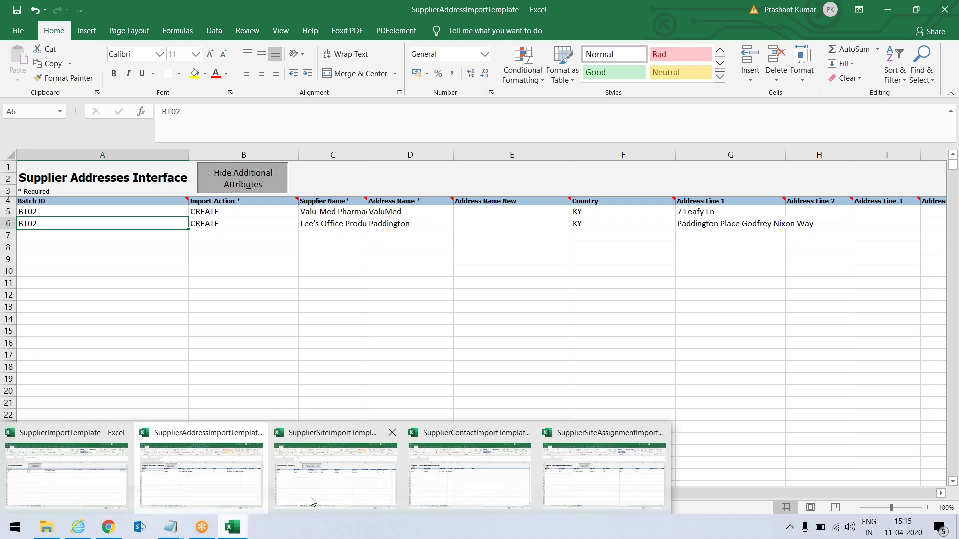
{"action": "left_click", "coordinate": [322, 488]}
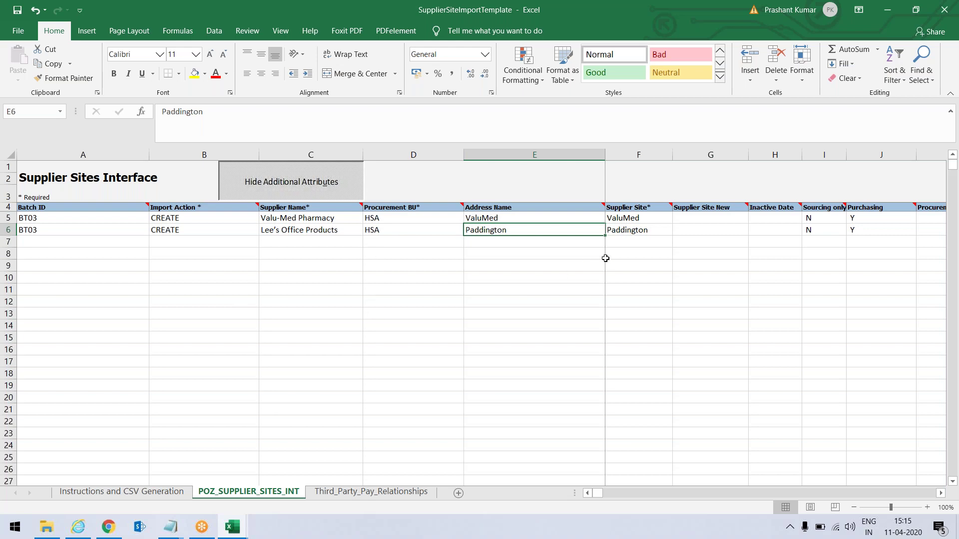
{"action": "key", "text": "Right"}
{"action": "key", "text": "Right"}
{"action": "key", "text": "Right"}
{"action": "key", "text": "Right"}
{"action": "key", "text": "Right"}
{"action": "key", "text": "Right"}
{"action": "key", "text": "Right"}
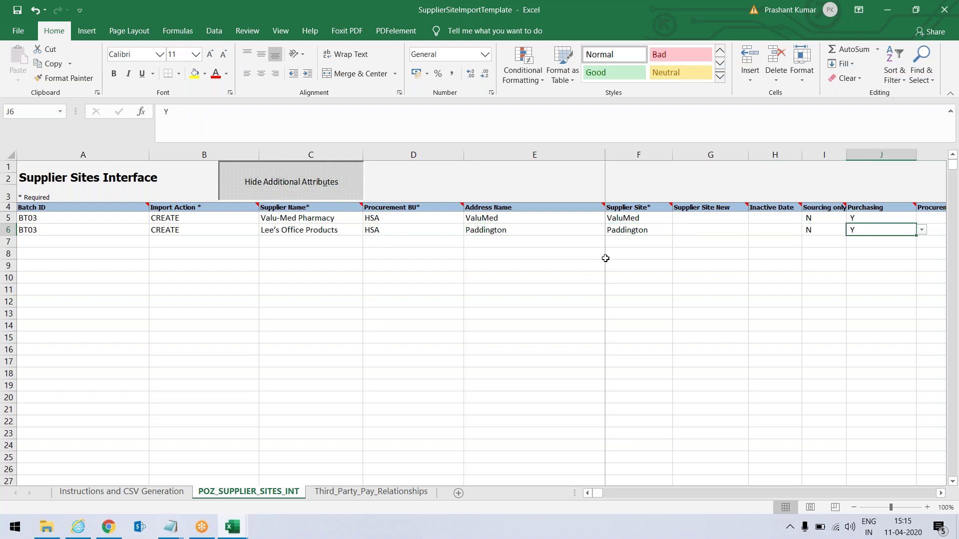
{"action": "key", "text": "Right"}
{"action": "key", "text": "Right"}
{"action": "key", "text": "Right"}
{"action": "key", "text": "Right"}
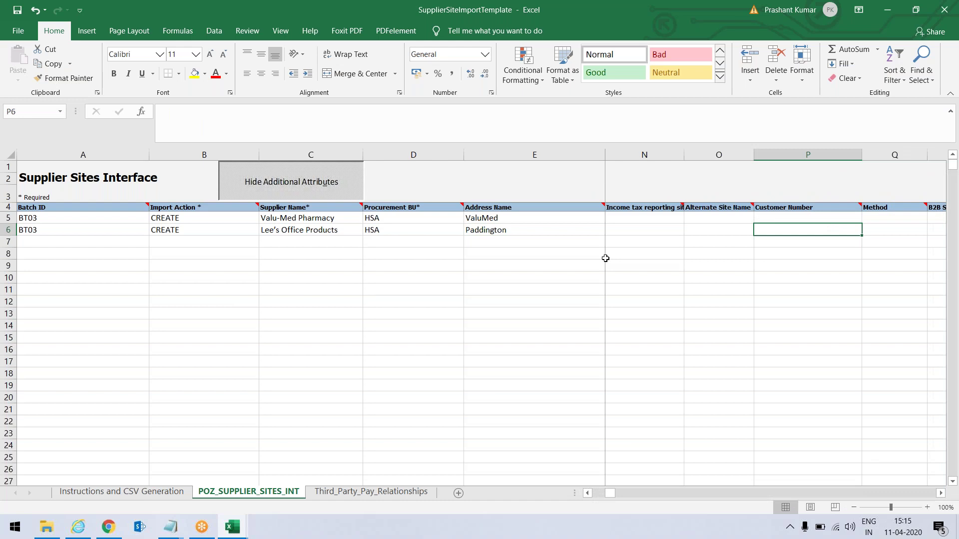
{"action": "key", "text": "Right"}
{"action": "key", "text": "Right"}
{"action": "key", "text": "Right"}
{"action": "key", "text": "Right"}
{"action": "key", "text": "Right"}
{"action": "key", "text": "Right"}
{"action": "key", "text": "Right"}
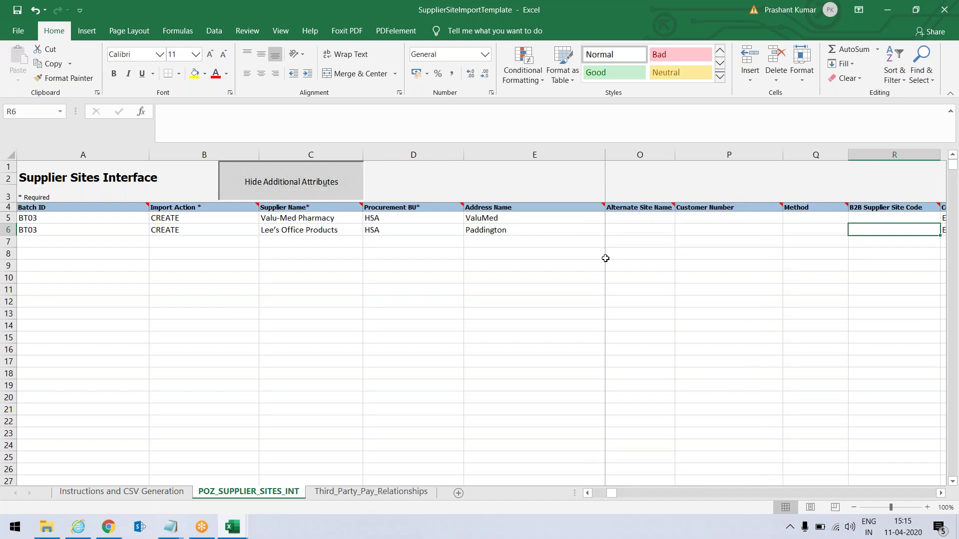
Look back across the row 6 supplier site fields and return to the Batch ID
{"action": "key", "text": "Left"}
{"action": "key", "text": "Left"}
{"action": "key", "text": "Left"}
{"action": "key", "text": "Left"}
{"action": "key", "text": "Left"}
{"action": "key", "text": "Left"}
{"action": "key", "text": "Left"}
{"action": "key", "text": "Left"}
{"action": "key", "text": "Left"}
{"action": "key", "text": "Left"}
{"action": "key", "text": "Left"}
{"action": "key", "text": "Left"}
{"action": "key", "text": "Left"}
{"action": "key", "text": "Left"}
{"action": "key", "text": "Left"}
{"action": "key", "text": "Left"}
{"action": "key", "text": "Left"}
{"action": "key", "text": "Left"}
{"action": "key", "text": "Left"}
{"action": "key", "text": "Left"}
{"action": "key", "text": "Left"}
{"action": "key", "text": "Left"}
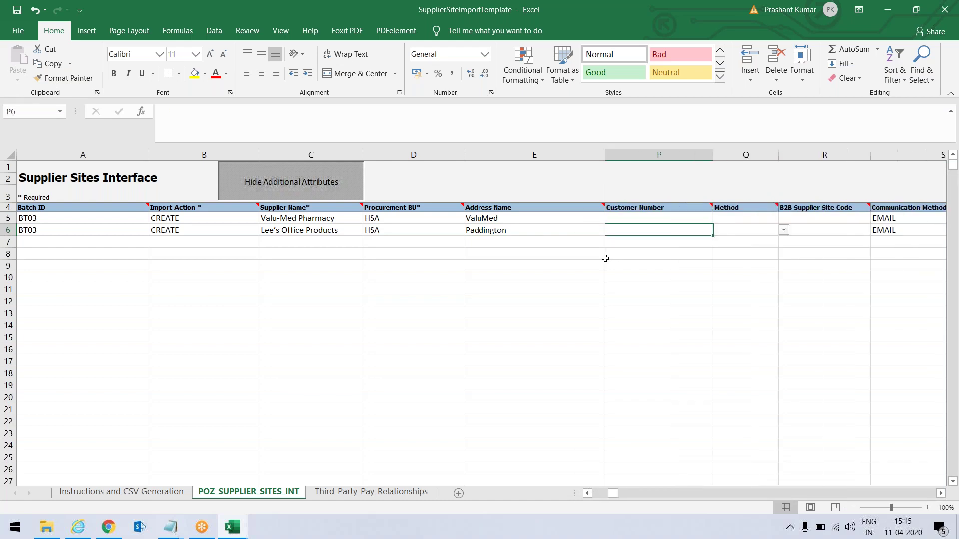
Look at the SupplierContactImportTemplate workbook and the site assignment rows in the SupplierSiteAssignmentImportTemplate workbook
{"action": "left_click", "coordinate": [231, 528]}
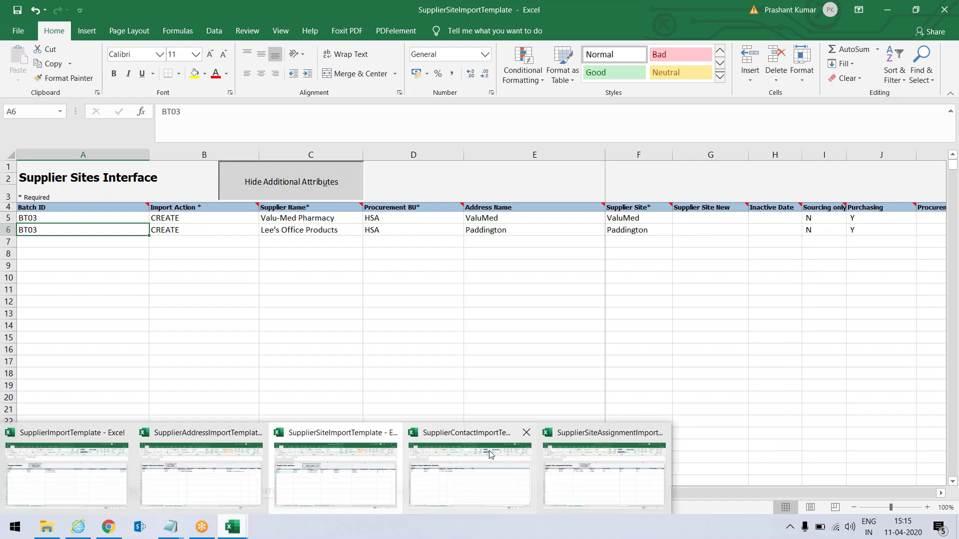
{"action": "left_click", "coordinate": [478, 456]}
{"action": "mouse_move", "coordinate": [231, 527]}
{"action": "left_click", "coordinate": [602, 470]}
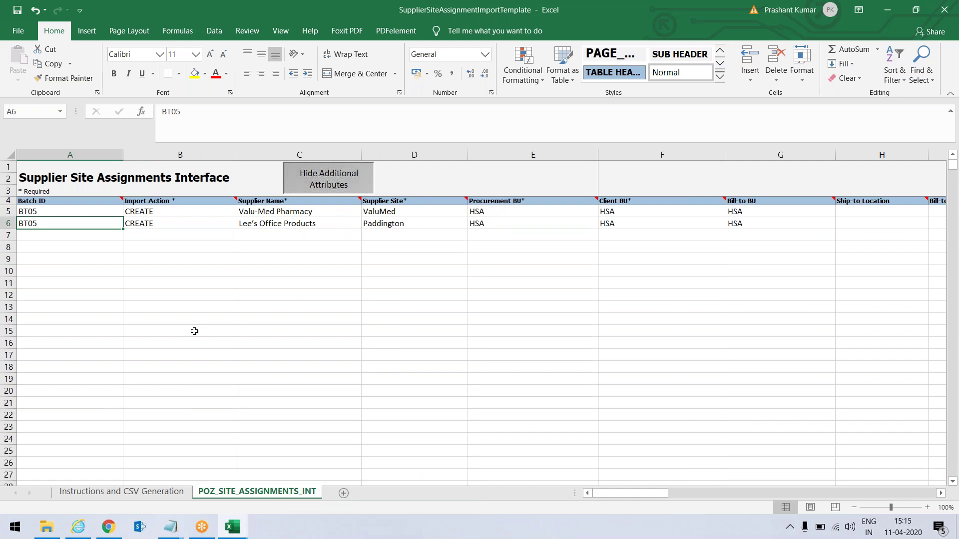
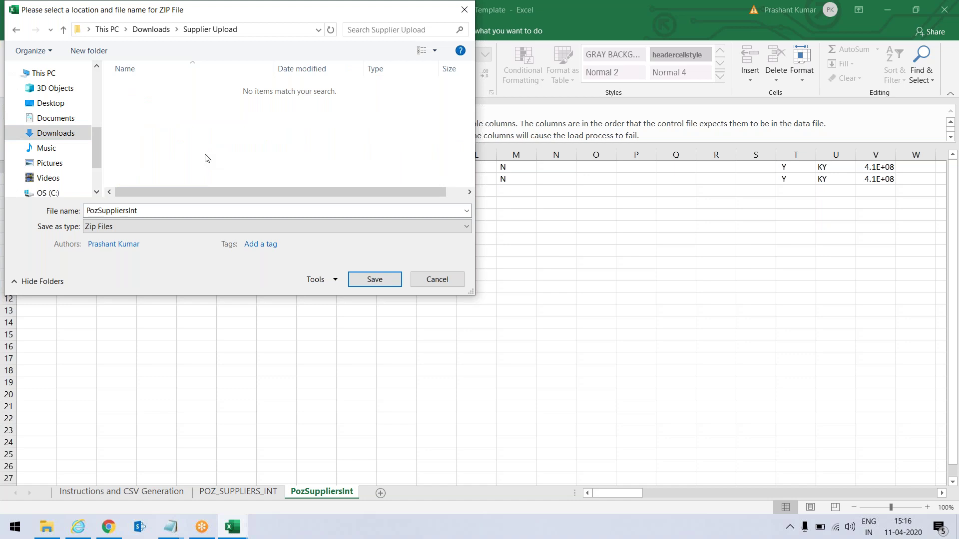
Save the generated supplier ZIP and CSV files as PozSuppliersInt in the Supplier Upload folder
{"action": "left_click", "coordinate": [375, 280]}
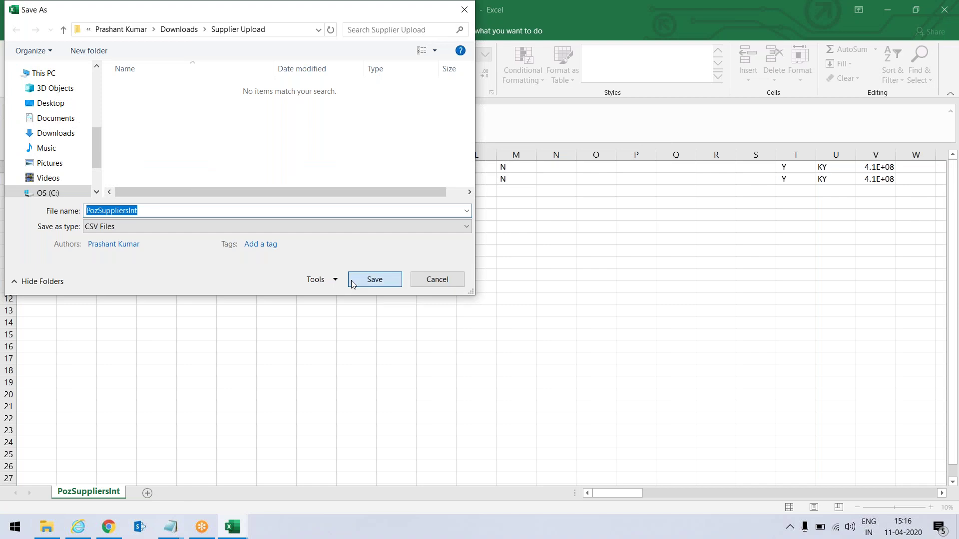
{"action": "left_click", "coordinate": [353, 281]}
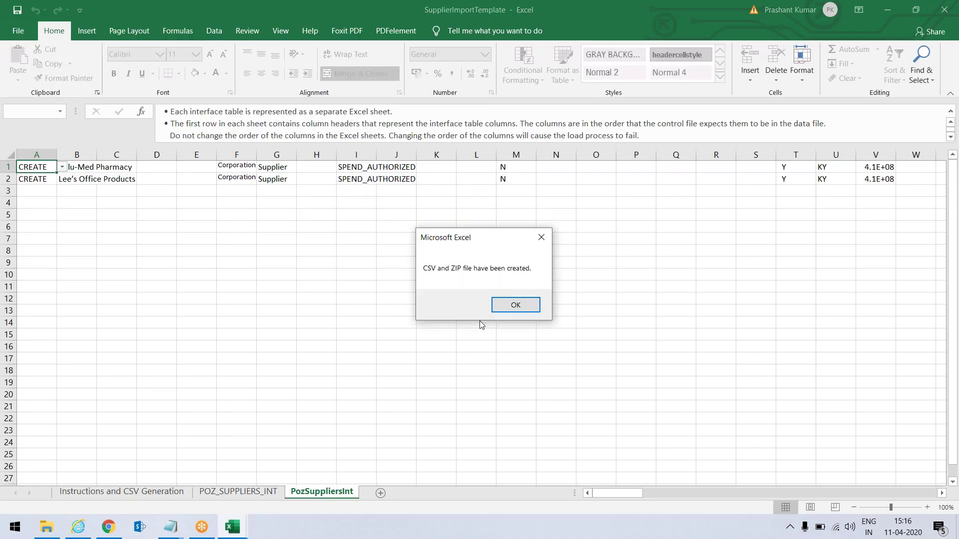
{"action": "left_click", "coordinate": [516, 305]}
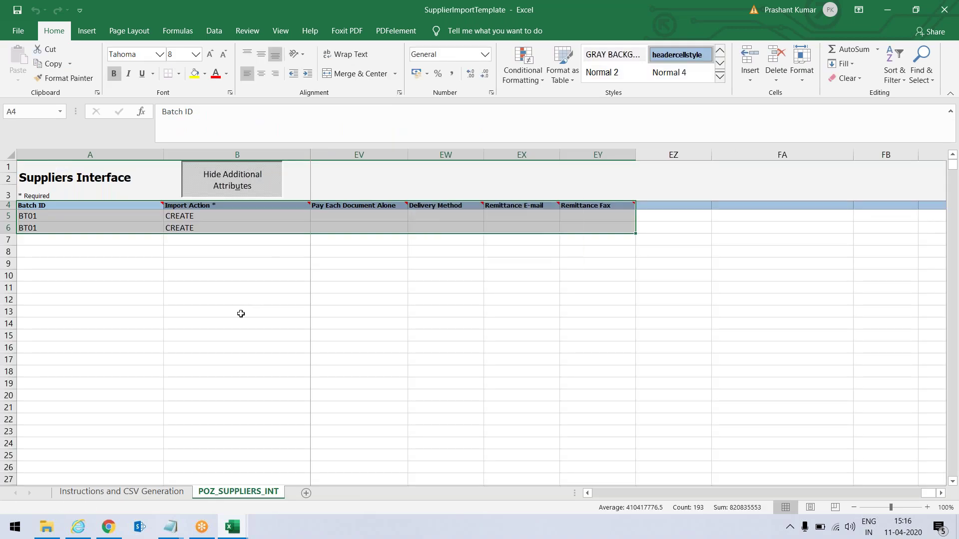
Generate the CSV file from the SupplierAddressImportTemplate workbook, saving the ZIP and CSV as PozSupplierAddressesInt in the Supplier Upload folder
{"action": "mouse_move", "coordinate": [231, 527]}
{"action": "left_click", "coordinate": [206, 482]}
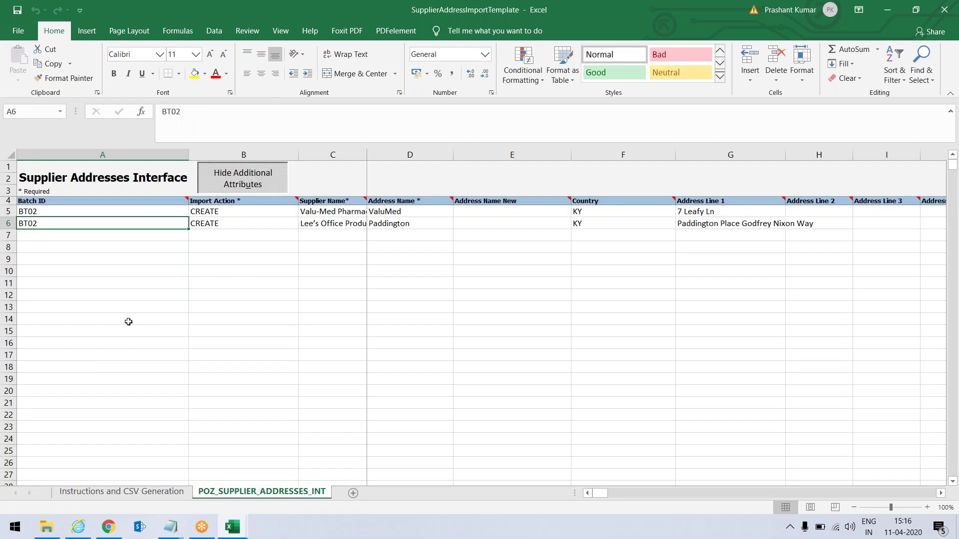
{"action": "left_click", "coordinate": [97, 495]}
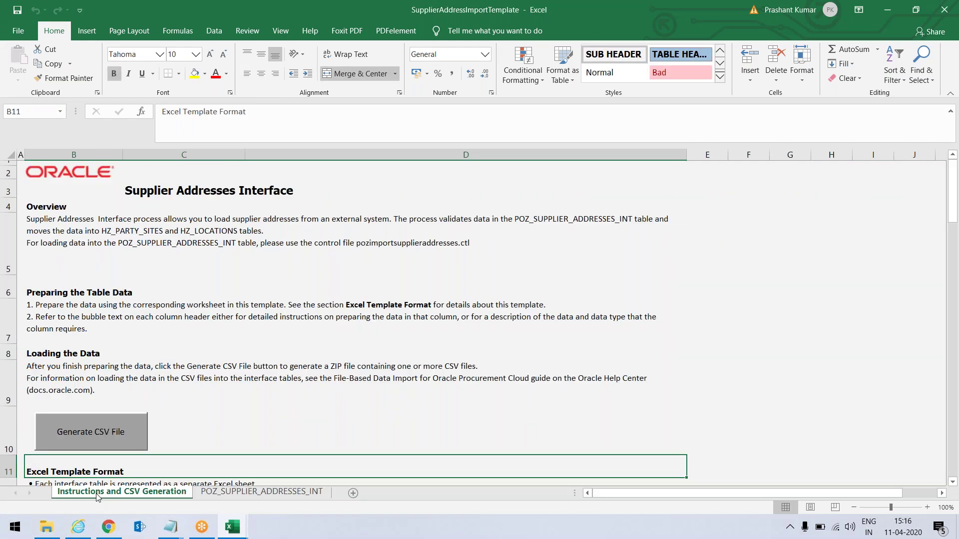
{"action": "left_click", "coordinate": [103, 445]}
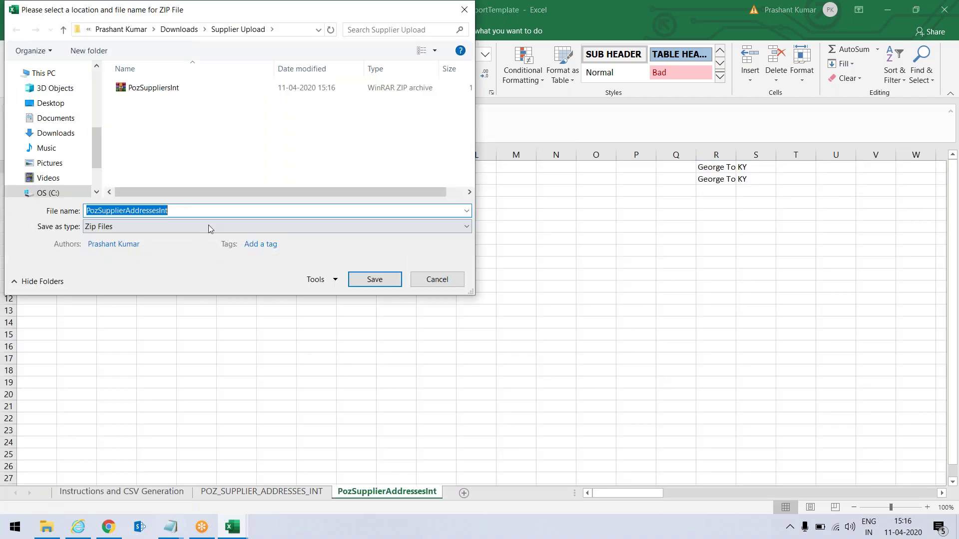
{"action": "left_click", "coordinate": [375, 279]}
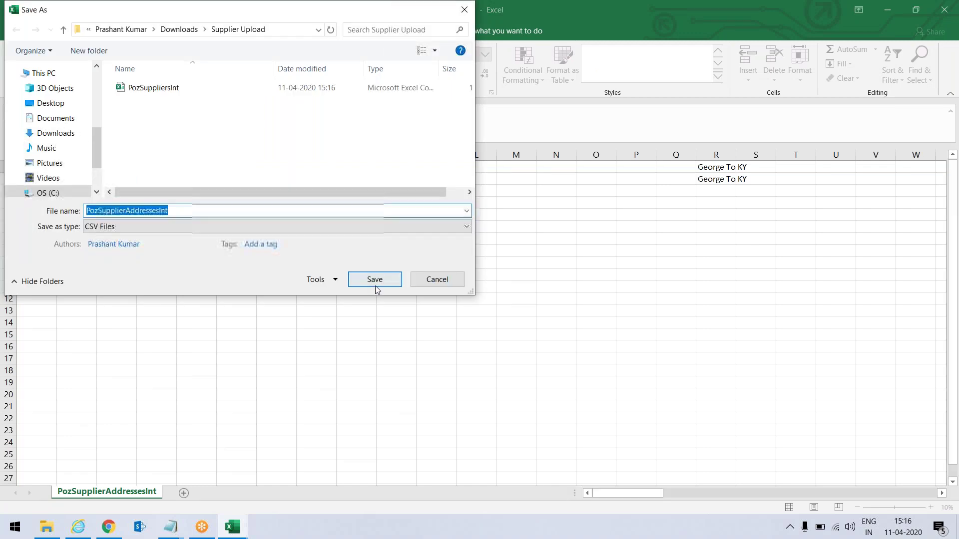
{"action": "left_click", "coordinate": [376, 286]}
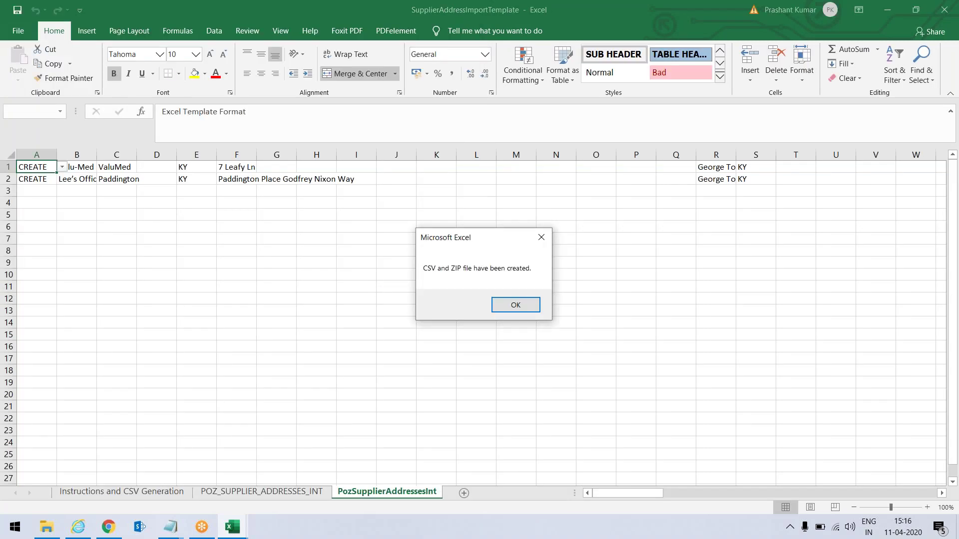
{"action": "left_click", "coordinate": [515, 305]}
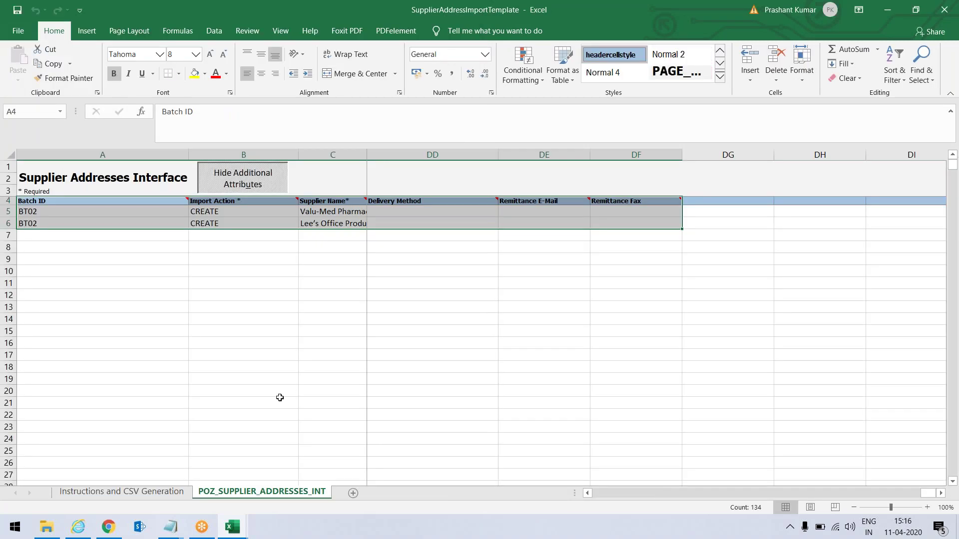
Generate the SupplierSiteImportTemplate files, saving the ZIP and CSV as PozSupplierSitesInt in Supplier Upload, plus the PozSupThirdPartyInt CSV
{"action": "left_click", "coordinate": [240, 528]}
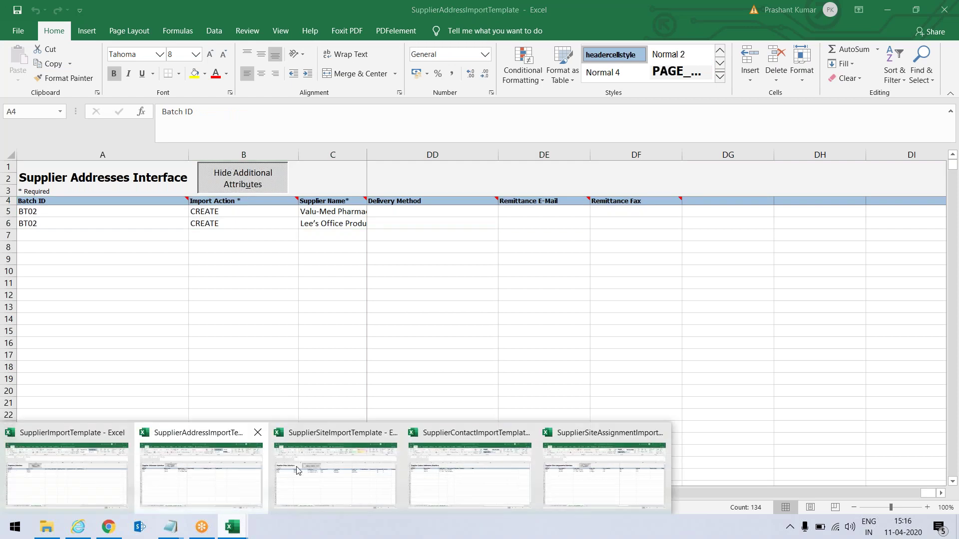
{"action": "left_click", "coordinate": [339, 467]}
{"action": "left_click", "coordinate": [121, 491]}
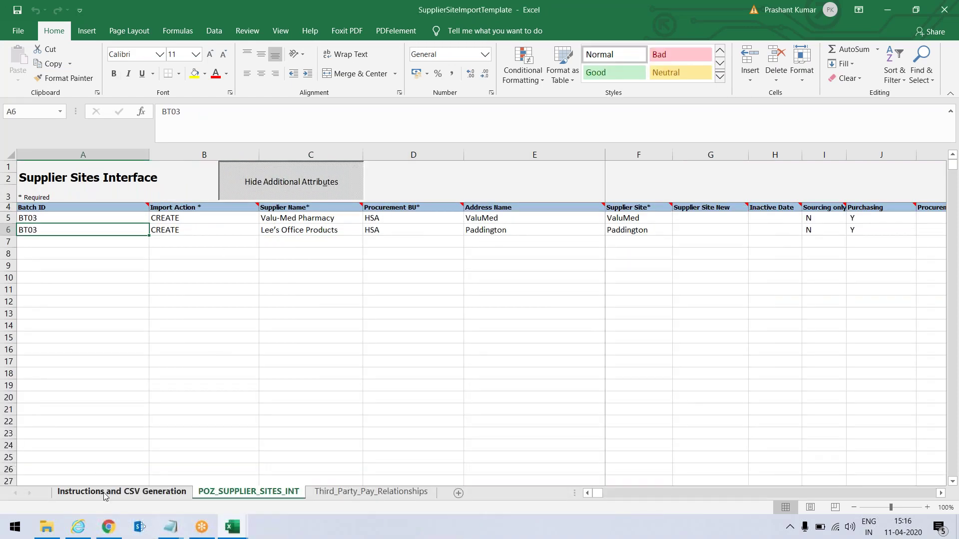
{"action": "left_click", "coordinate": [96, 434]}
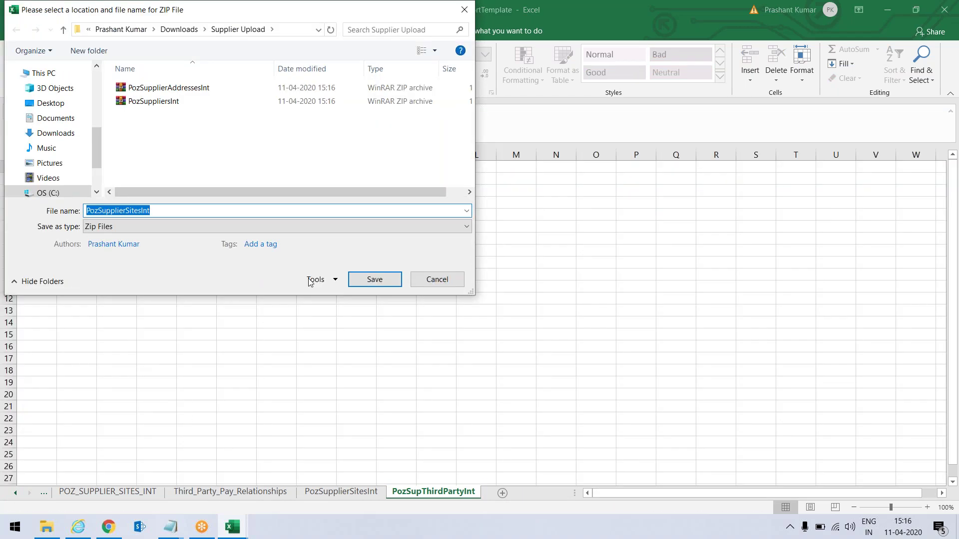
{"action": "left_click", "coordinate": [373, 280]}
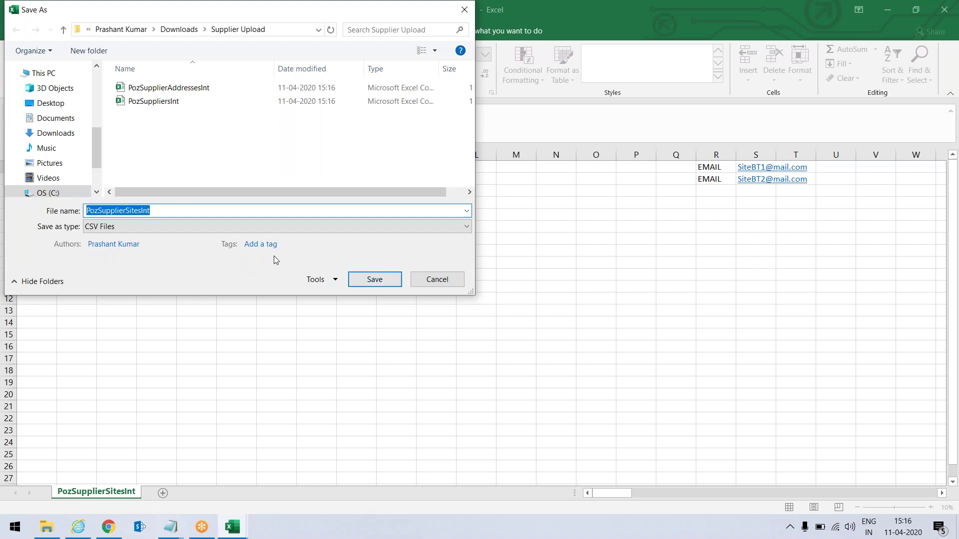
{"action": "left_click", "coordinate": [374, 279]}
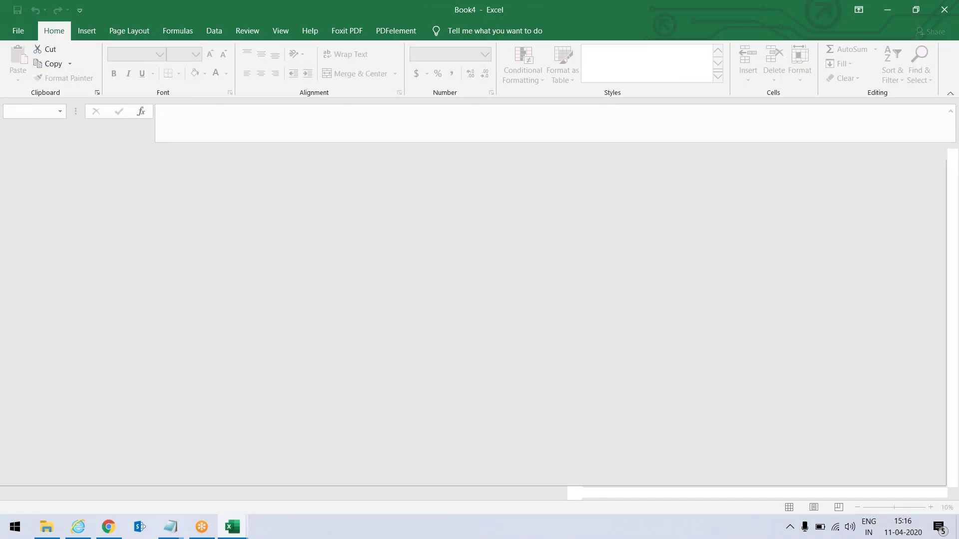
{"action": "key", "text": "Return"}
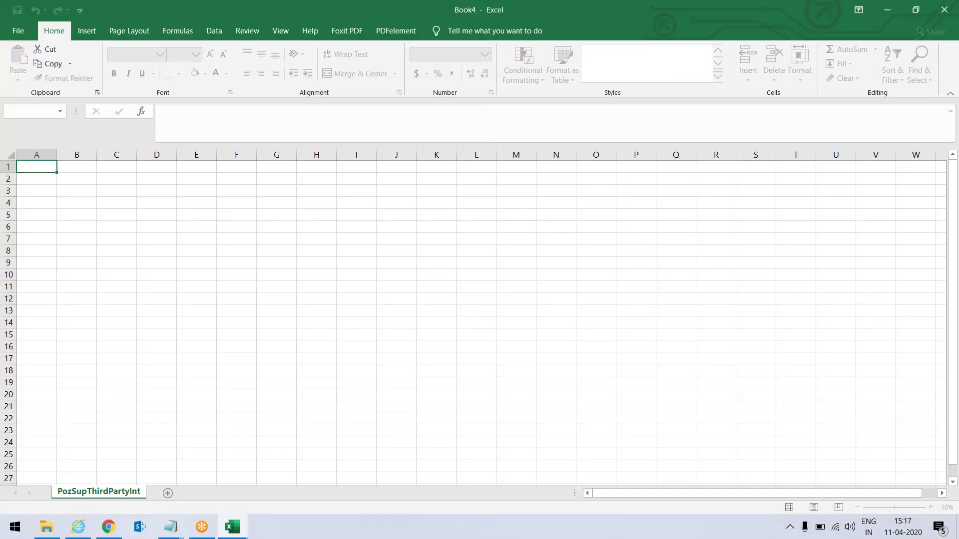
{"action": "left_click", "coordinate": [515, 304]}
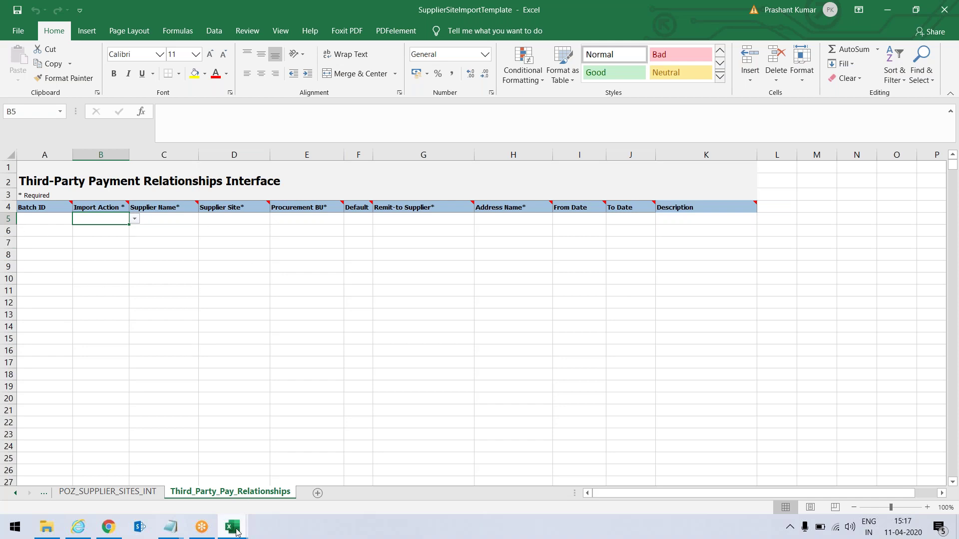
Switch to the SupplierContactImportTemplate workbook and check its POZ_SUP_CONTACTS and POZ_SUPP_CONTACT_ADDRESSES_INT sheets
{"action": "mouse_move", "coordinate": [235, 531]}
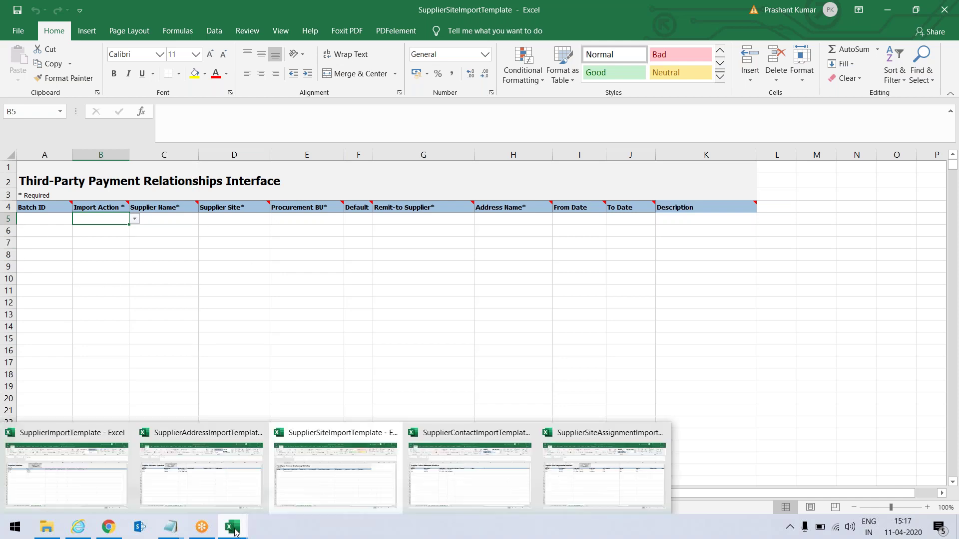
{"action": "left_click", "coordinate": [445, 487]}
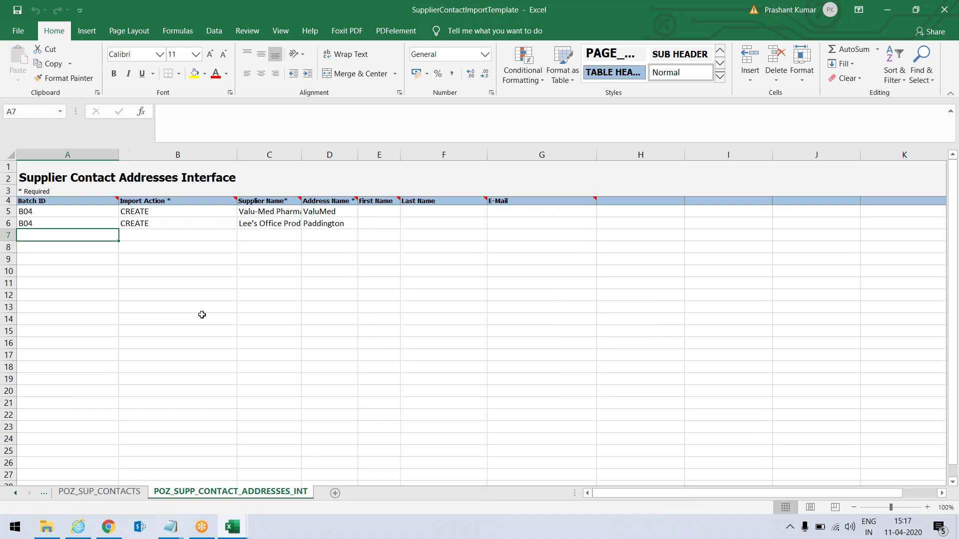
{"action": "left_click", "coordinate": [81, 492]}
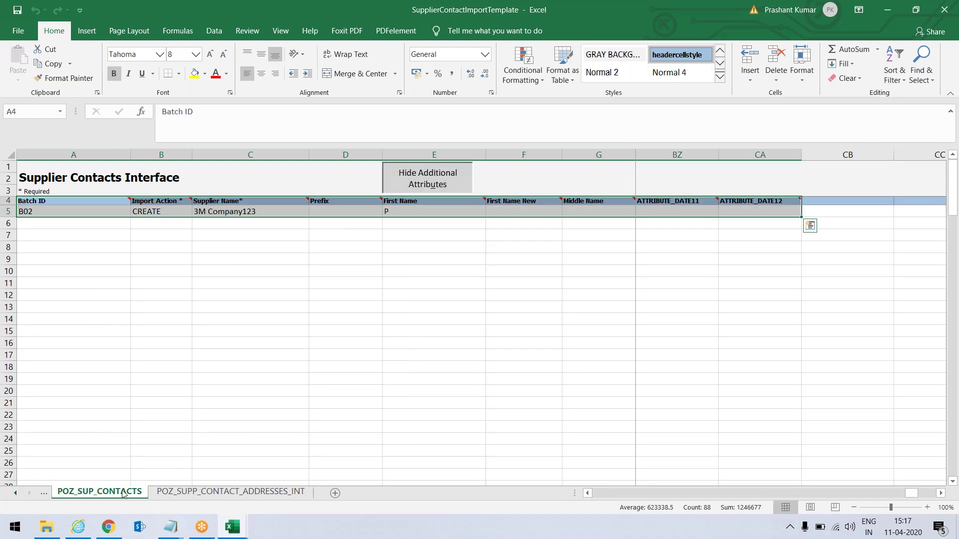
{"action": "left_click", "coordinate": [190, 493]}
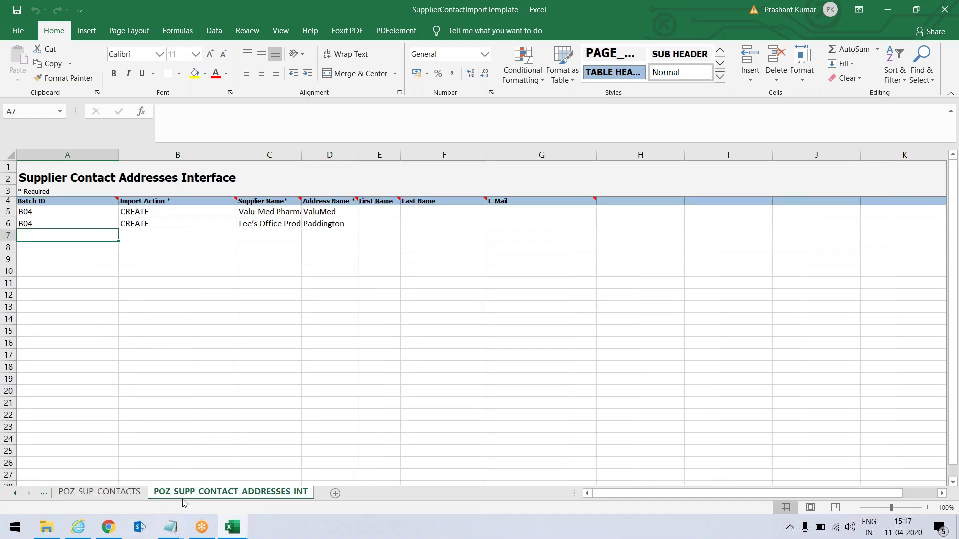
Return to the POZ_SUP_CONTACTS sheet and check its existing supplier contact row
{"action": "left_click", "coordinate": [80, 495]}
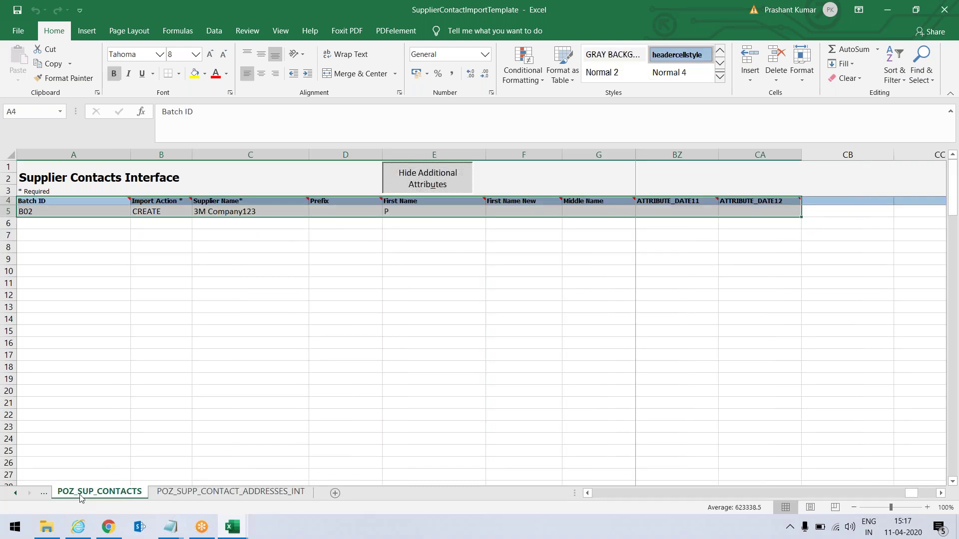
{"action": "left_click", "coordinate": [225, 264]}
{"action": "key", "text": "Up"}
{"action": "key", "text": "Left"}
{"action": "key", "text": "Left"}
{"action": "key", "text": "Up"}
{"action": "key", "text": "Up"}
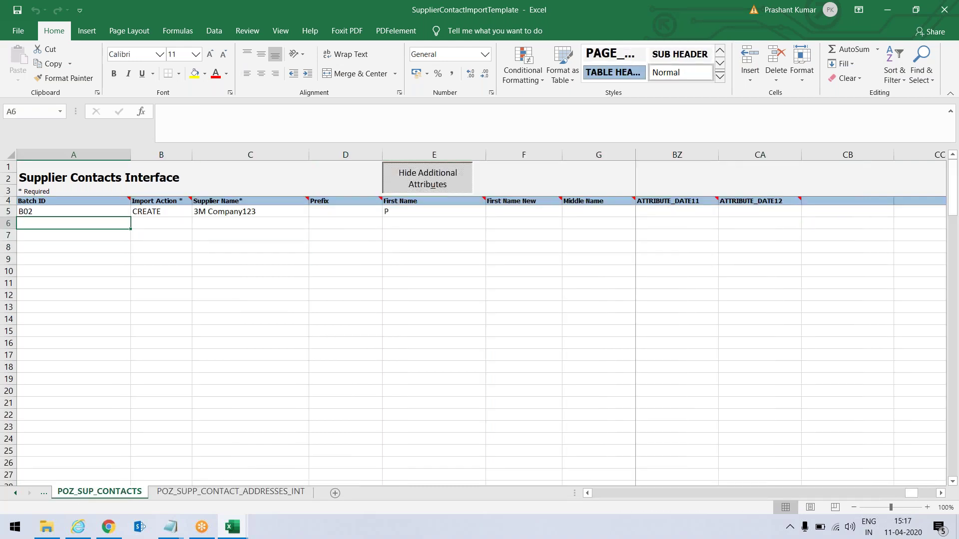
Copy both rows' batch ID, import action and supplier name from POZ_SUPP_CONTACT_ADDRESSES_INT into POZ_SUP_CONTACTS, starting at cell A5
{"action": "left_click", "coordinate": [224, 493]}
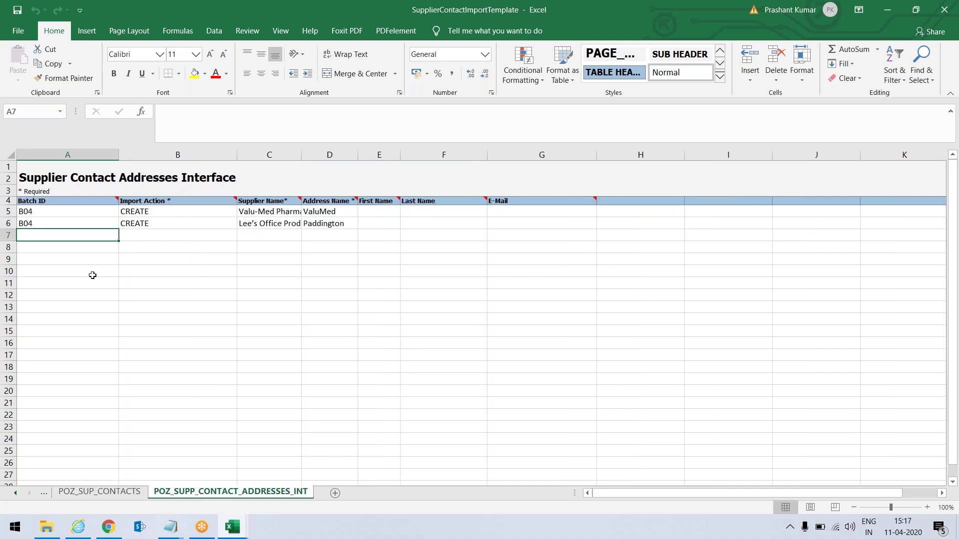
{"action": "key", "text": "Up"}
{"action": "key", "text": "Up"}
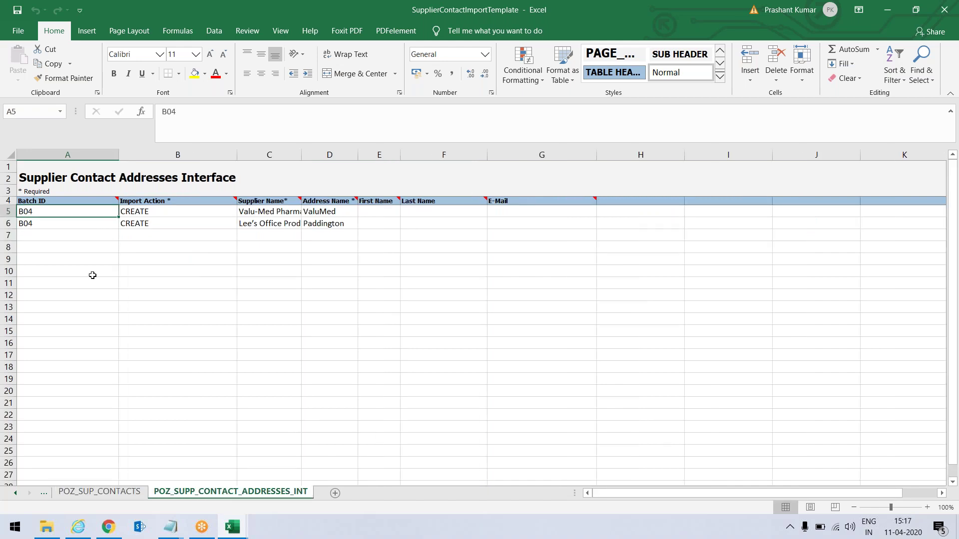
{"action": "key", "text": "shift+Right"}
{"action": "key", "text": "shift+Right"}
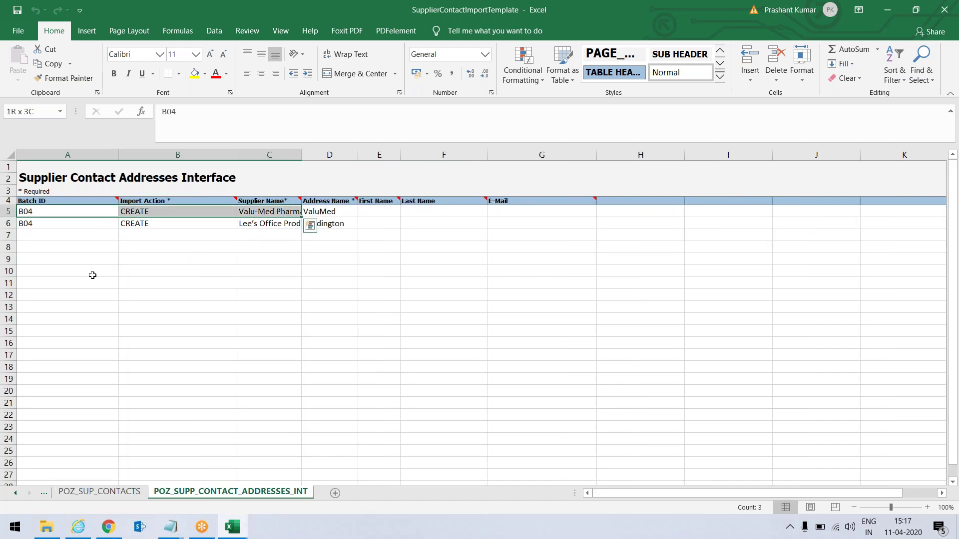
{"action": "key", "text": "shift+Down"}
{"action": "key", "text": "ctrl+c"}
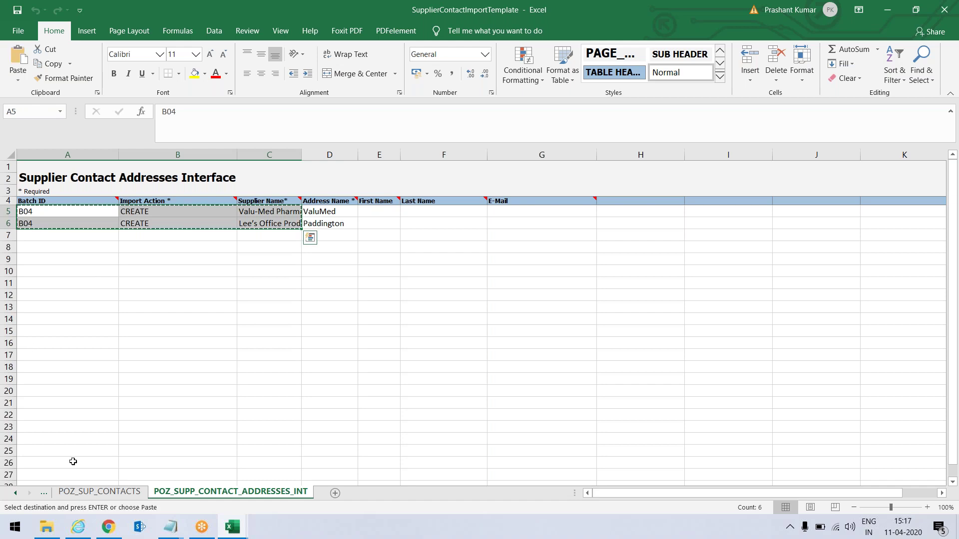
{"action": "left_click", "coordinate": [100, 492]}
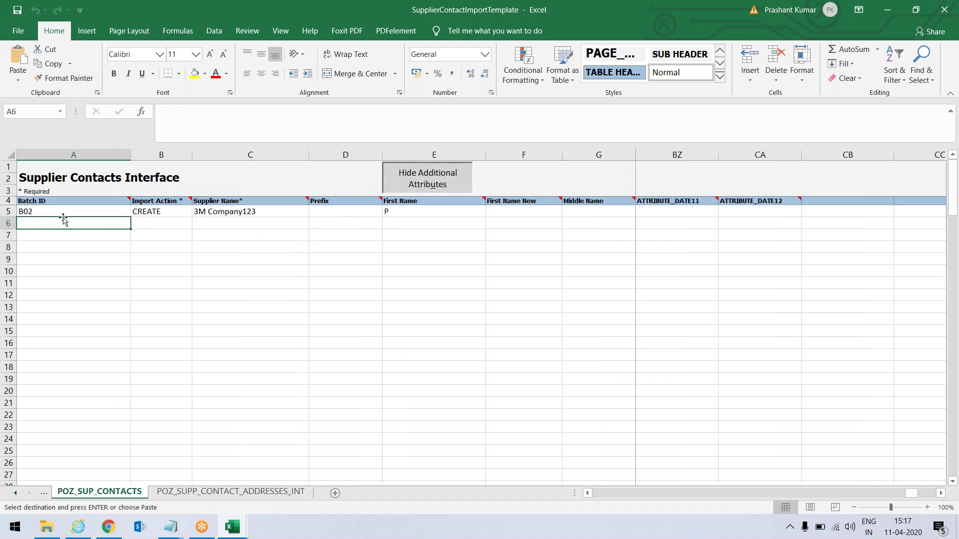
{"action": "key", "text": "Up"}
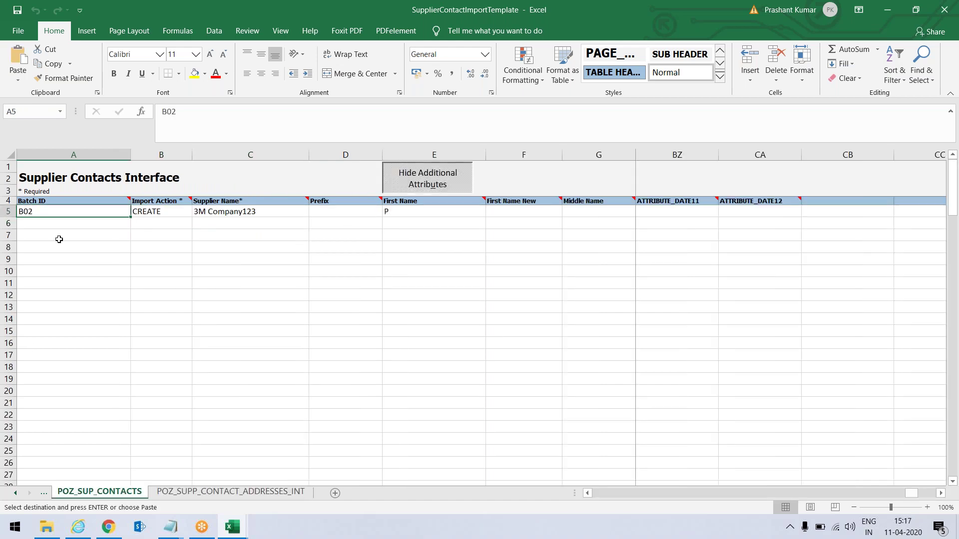
{"action": "key", "text": "ctrl+v"}
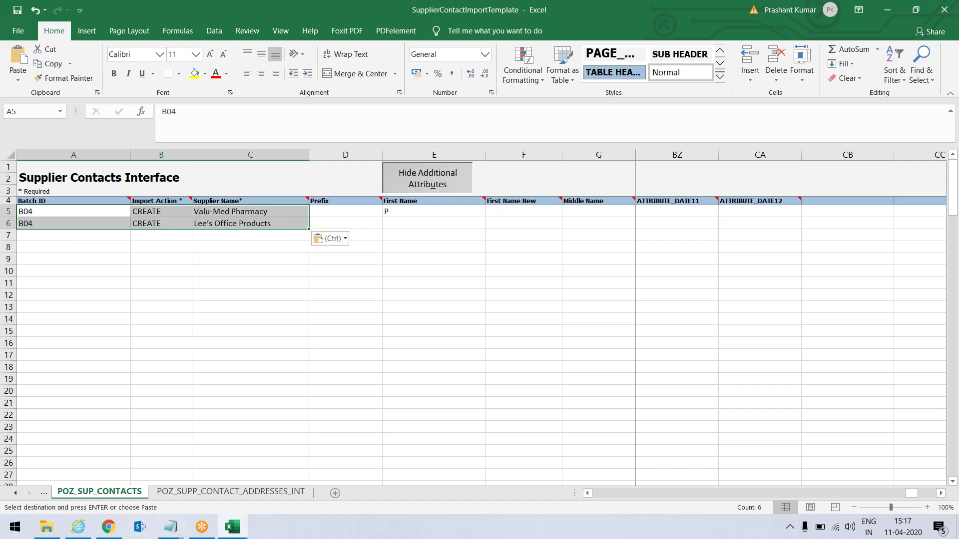
Set the Valu-Med Pharmacy contact's first name to Fn and last name to Ln
{"action": "key", "text": "Down"}
{"action": "key", "text": "Right"}
{"action": "key", "text": "Right"}
{"action": "key", "text": "Right"}
{"action": "key", "text": "Right"}
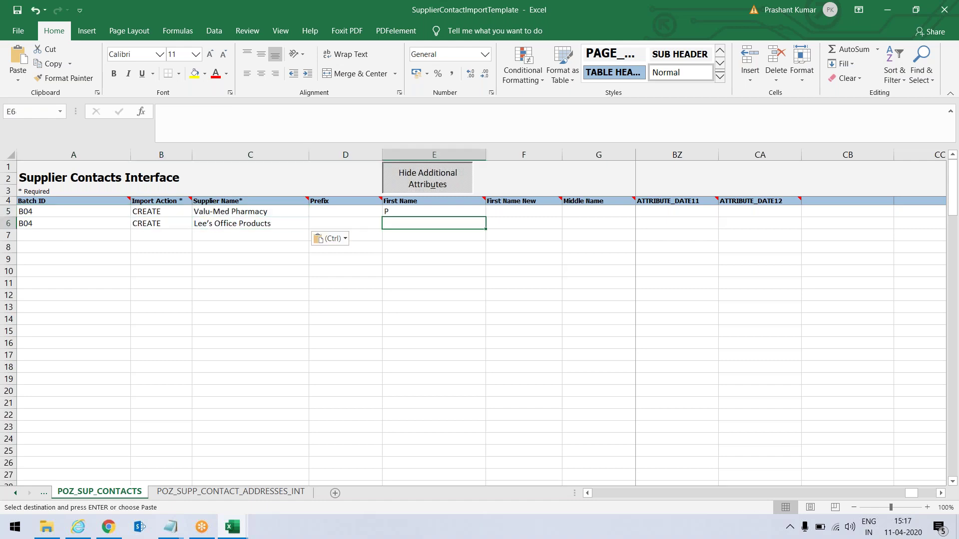
{"action": "key", "text": "Up"}
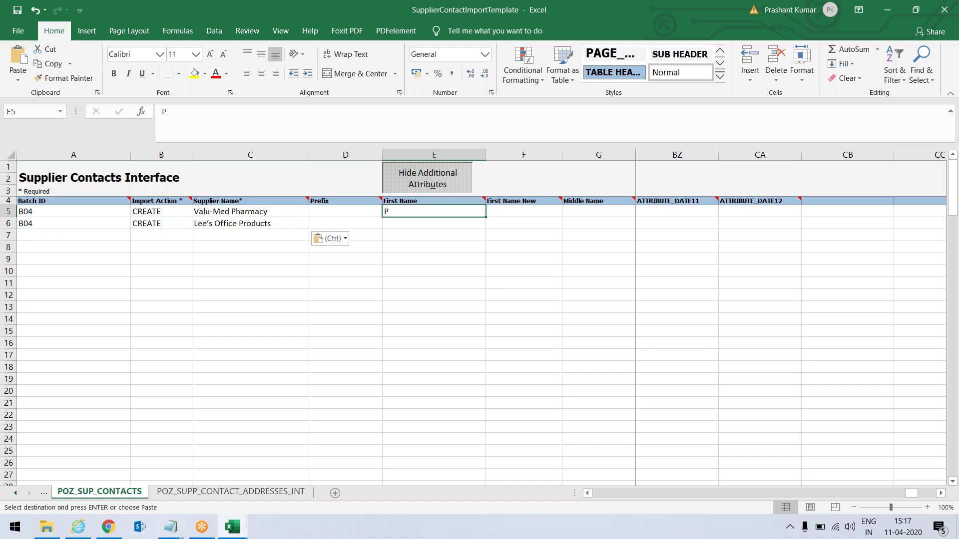
{"action": "type", "text": "Fn"}
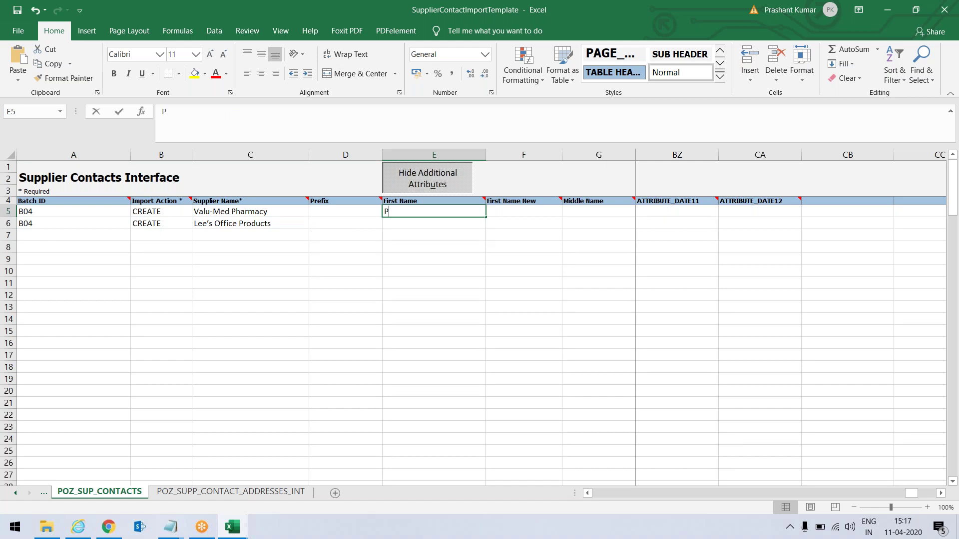
{"action": "left_click", "coordinate": [598, 211]}
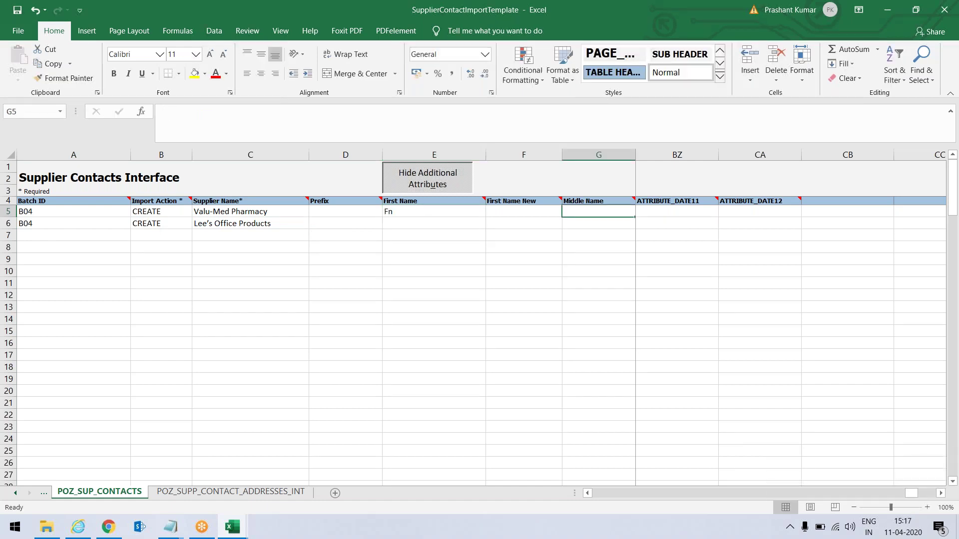
{"action": "key", "text": "Tab"}
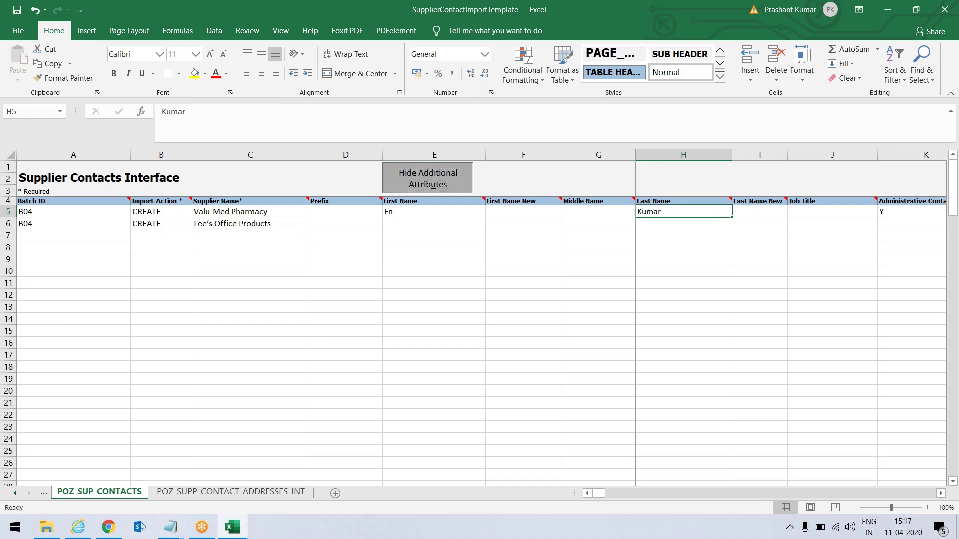
{"action": "type", "text": "Ln"}
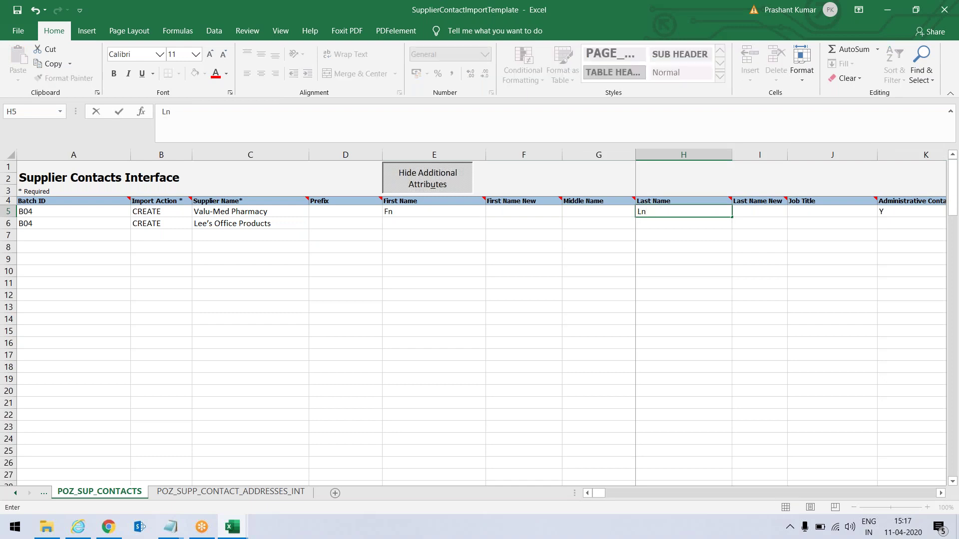
{"action": "key", "text": "Return"}
Update the Valu-Med Pharmacy contact's e-mail by replacing the prefix before "contact" in the address
{"action": "left_click", "coordinate": [832, 211]}
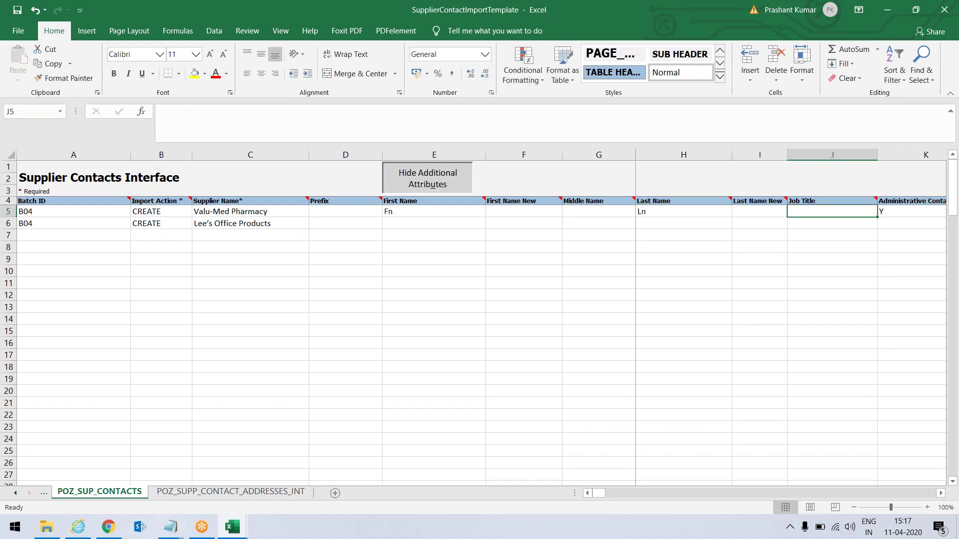
{"action": "key", "text": "Tab"}
{"action": "key", "text": "Tab"}
{"action": "key", "text": "Tab"}
{"action": "key", "text": "Tab"}
{"action": "key", "text": "shift+Tab"}
{"action": "key", "text": "shift+Tab"}
{"action": "left_click", "coordinate": [710, 211]}
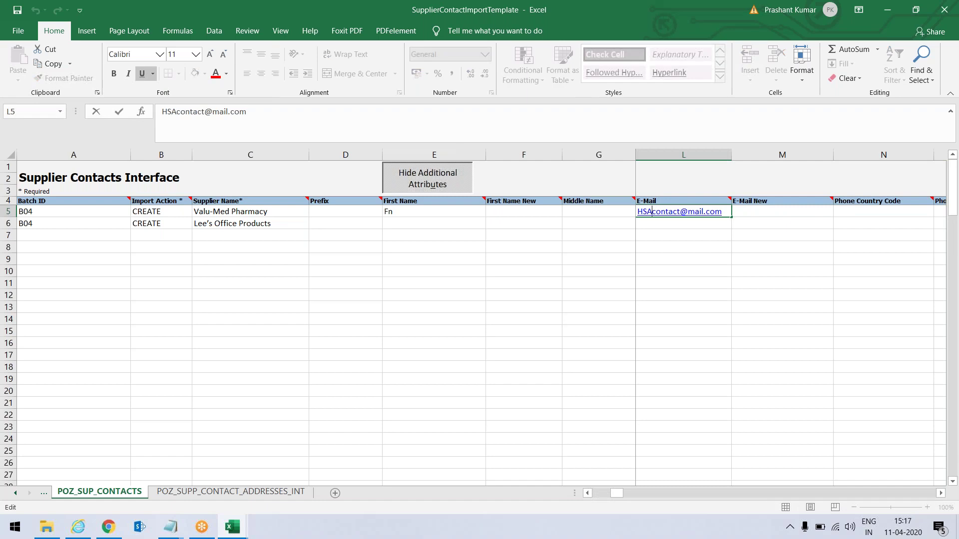
{"action": "key", "text": "BackSpace"}
{"action": "key", "text": "BackSpace"}
{"action": "key", "text": "BackSpace"}
{"action": "type", "text": "BT"}
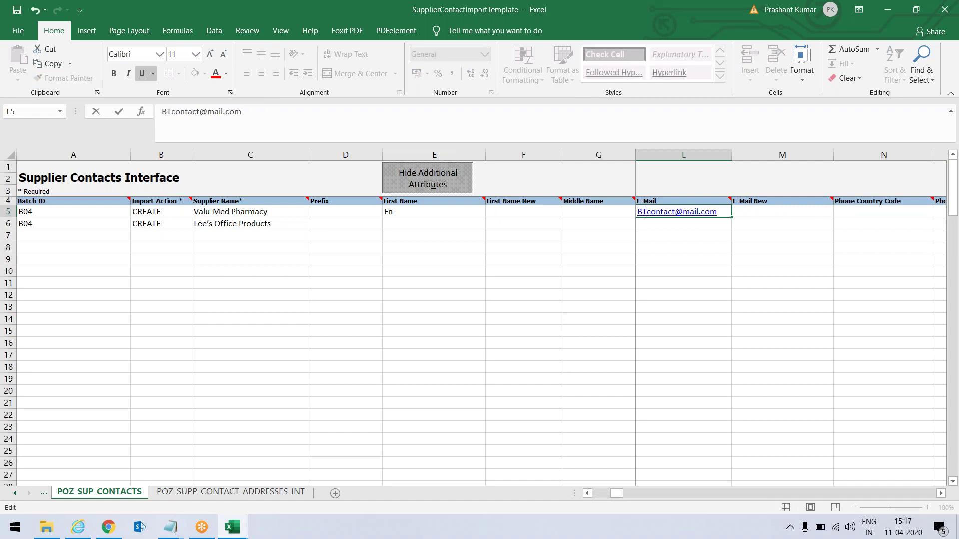
{"action": "type", "text": "04"}
{"action": "key", "text": "BackSpace"}
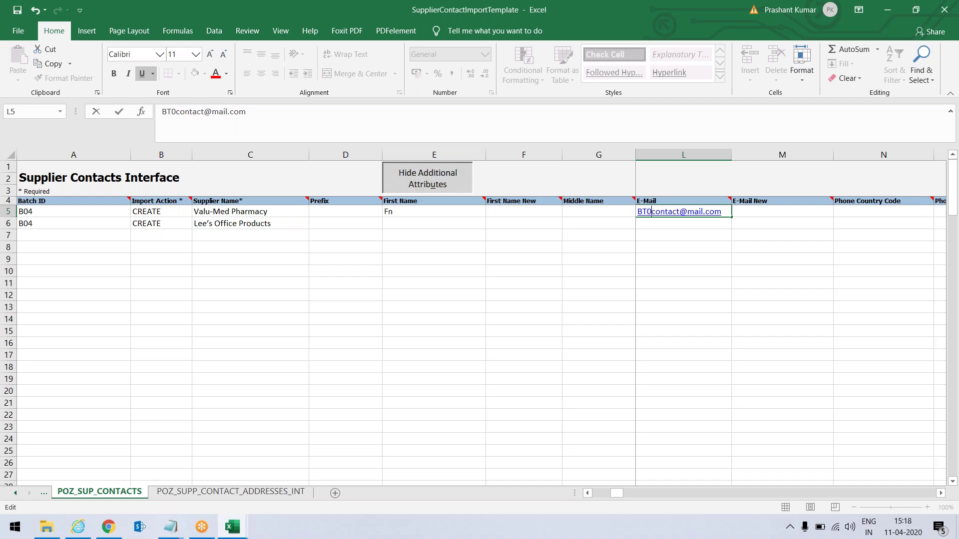
{"action": "type", "text": "1"}
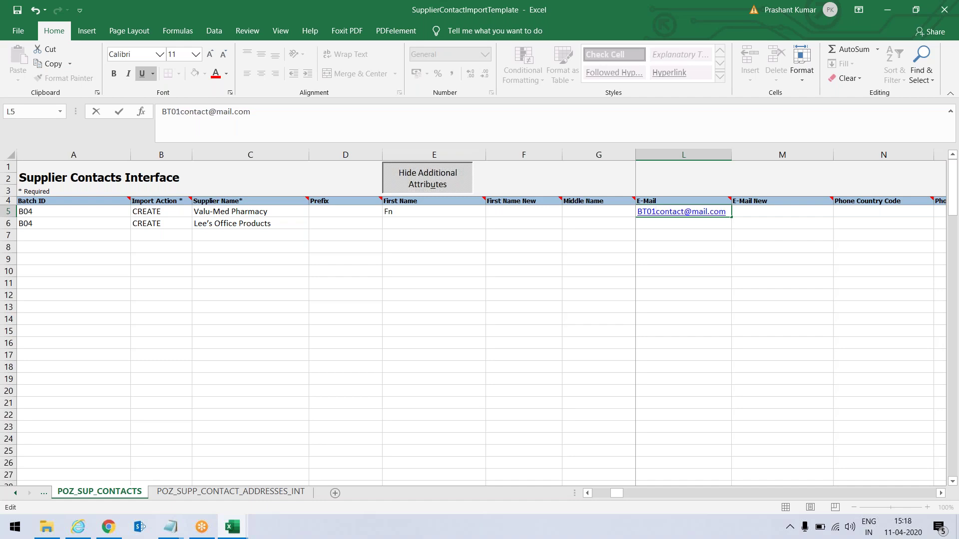
{"action": "key", "text": "Tab"}
Examine the remaining phone, fax and attribute columns of the Valu-Med Pharmacy contact row for leftover values
{"action": "key", "text": "Tab"}
{"action": "key", "text": "Tab"}
{"action": "key", "text": "Tab"}
{"action": "key", "text": "Tab"}
{"action": "key", "text": "Tab"}
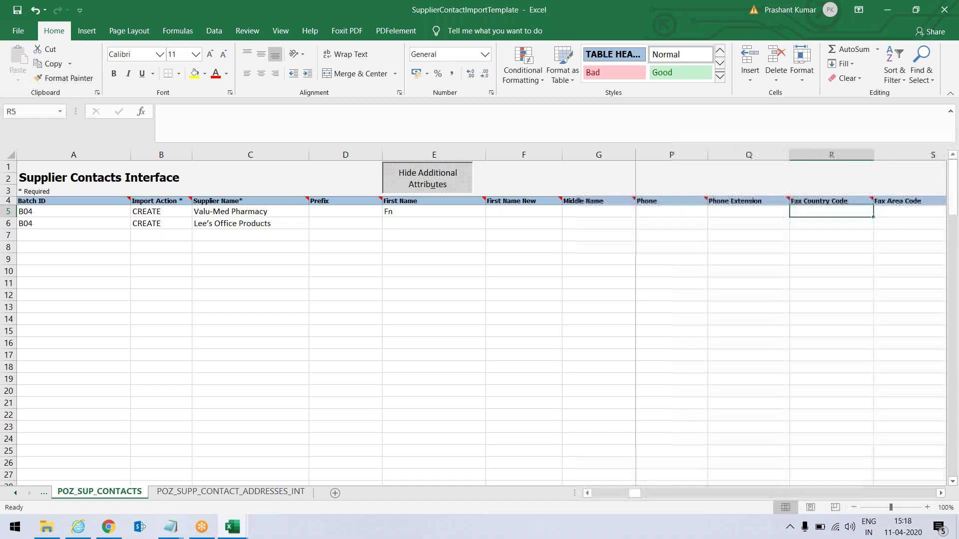
{"action": "key", "text": "Tab"}
{"action": "key", "text": "Tab"}
{"action": "key", "text": "Tab"}
{"action": "key", "text": "Tab"}
{"action": "key", "text": "shift+Tab"}
{"action": "key", "text": "shift+Tab"}
{"action": "key", "text": "shift+Tab"}
{"action": "key", "text": "shift+Tab"}
{"action": "key", "text": "Tab"}
{"action": "key", "text": "Tab"}
{"action": "key", "text": "shift+Tab"}
{"action": "key", "text": "Tab"}
{"action": "key", "text": "Tab"}
{"action": "key", "text": "Tab"}
{"action": "key", "text": "Tab"}
{"action": "key", "text": "Tab"}
{"action": "key", "text": "Tab"}
{"action": "key", "text": "Tab"}
{"action": "key", "text": "Tab"}
{"action": "key", "text": "Tab"}
{"action": "key", "text": "Tab"}
{"action": "key", "text": "Tab"}
{"action": "key", "text": "Tab"}
{"action": "key", "text": "Tab"}
{"action": "key", "text": "Tab"}
{"action": "key", "text": "Tab"}
{"action": "key", "text": "Tab"}
{"action": "key", "text": "Tab"}
{"action": "key", "text": "Tab"}
{"action": "key", "text": "Tab"}
{"action": "key", "text": "Tab"}
{"action": "key", "text": "Tab"}
{"action": "key", "text": "Tab"}
{"action": "key", "text": "Tab"}
{"action": "key", "text": "Tab"}
{"action": "key", "text": "Tab"}
{"action": "key", "text": "Tab"}
{"action": "key", "text": "Tab"}
{"action": "key", "text": "Tab"}
{"action": "key", "text": "Tab"}
{"action": "key", "text": "Tab"}
{"action": "key", "text": "Tab"}
{"action": "key", "text": "Tab"}
{"action": "key", "text": "Tab"}
{"action": "key", "text": "Tab"}
{"action": "key", "text": "Tab"}
{"action": "key", "text": "Tab"}
{"action": "key", "text": "Tab"}
{"action": "key", "text": "Tab"}
{"action": "key", "text": "Tab"}
{"action": "key", "text": "Tab"}
{"action": "key", "text": "Tab"}
{"action": "key", "text": "Tab"}
{"action": "key", "text": "Tab"}
{"action": "key", "text": "Tab"}
{"action": "key", "text": "Tab"}
{"action": "key", "text": "Tab"}
{"action": "key", "text": "Tab"}
{"action": "key", "text": "Tab"}
{"action": "key", "text": "Tab"}
{"action": "key", "text": "Tab"}
{"action": "key", "text": "Tab"}
{"action": "key", "text": "Tab"}
{"action": "key", "text": "Tab"}
{"action": "key", "text": "Tab"}
{"action": "key", "text": "Tab"}
{"action": "key", "text": "Tab"}
{"action": "key", "text": "Tab"}
{"action": "key", "text": "Tab"}
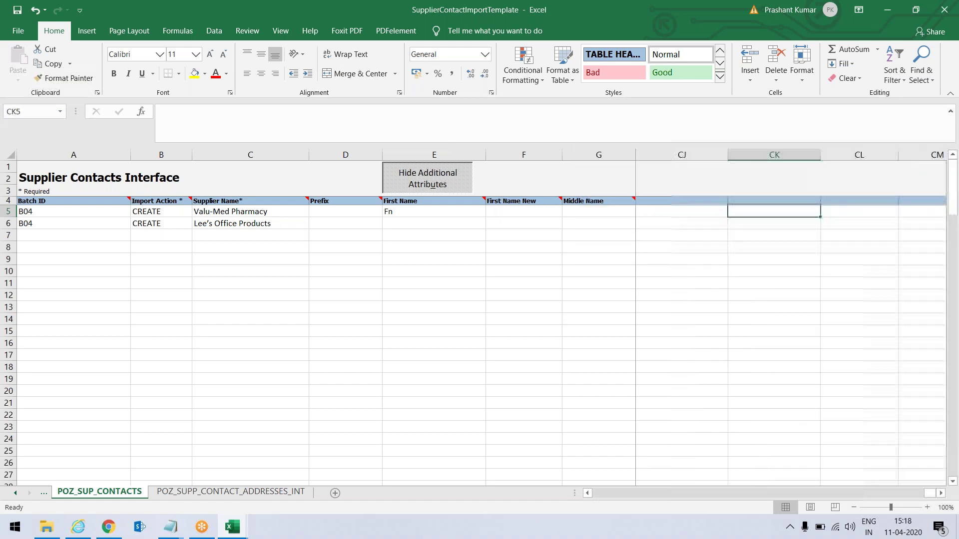
{"action": "key", "text": "shift+Tab"}
{"action": "key", "text": "shift+Tab"}
{"action": "key", "text": "shift+Tab"}
{"action": "key", "text": "shift+Tab"}
{"action": "key", "text": "shift+Tab"}
{"action": "key", "text": "shift+Tab"}
{"action": "key", "text": "shift+Tab"}
{"action": "key", "text": "shift+Tab"}
{"action": "key", "text": "shift+Tab"}
{"action": "key", "text": "shift+Tab"}
{"action": "key", "text": "shift+Tab"}
{"action": "key", "text": "shift+Tab"}
{"action": "key", "text": "shift+Tab"}
{"action": "key", "text": "shift+Tab"}
{"action": "key", "text": "shift+Tab"}
{"action": "key", "text": "shift+Tab"}
{"action": "key", "text": "shift+Tab"}
{"action": "key", "text": "shift+Tab"}
{"action": "key", "text": "shift+Tab"}
{"action": "key", "text": "shift+Tab"}
{"action": "key", "text": "shift+Tab"}
{"action": "key", "text": "shift+Tab"}
{"action": "key", "text": "shift+Tab"}
{"action": "key", "text": "shift+Tab"}
{"action": "key", "text": "shift+Tab"}
{"action": "key", "text": "shift+Tab"}
{"action": "key", "text": "shift+Tab"}
{"action": "key", "text": "shift+Tab"}
{"action": "key", "text": "shift+Tab"}
{"action": "key", "text": "shift+Tab"}
{"action": "key", "text": "shift+Tab"}
{"action": "key", "text": "shift+Tab"}
{"action": "key", "text": "shift+Tab"}
{"action": "key", "text": "shift+Tab"}
{"action": "key", "text": "shift+Tab"}
{"action": "key", "text": "shift+Tab"}
{"action": "key", "text": "shift+Tab"}
{"action": "key", "text": "shift+Tab"}
{"action": "key", "text": "shift+Tab"}
{"action": "key", "text": "shift+Tab"}
Set the Lee's Office Products contact's first name to Fn2 and last name to Ln2
{"action": "left_click", "coordinate": [434, 223]}
{"action": "type", "text": "F"}
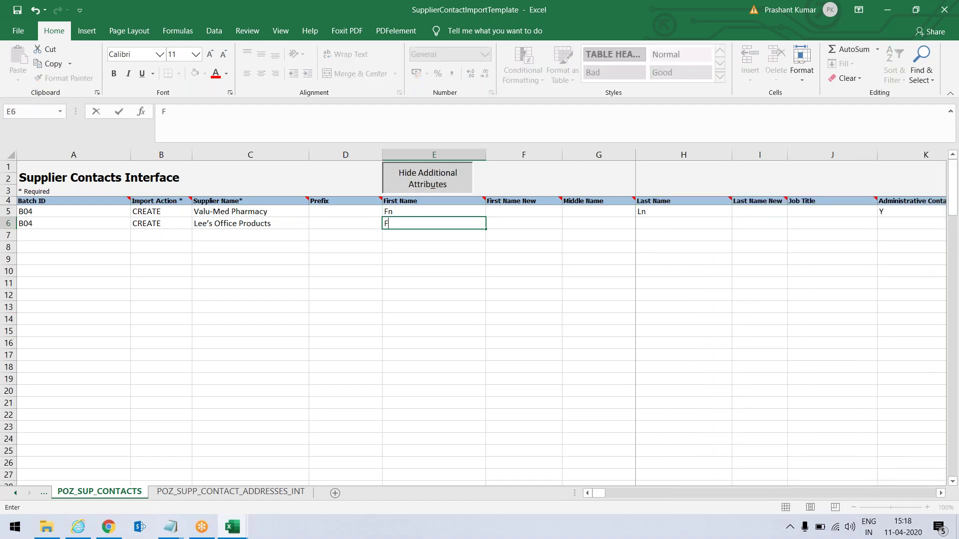
{"action": "type", "text": "n2"}
{"action": "key", "text": "Return"}
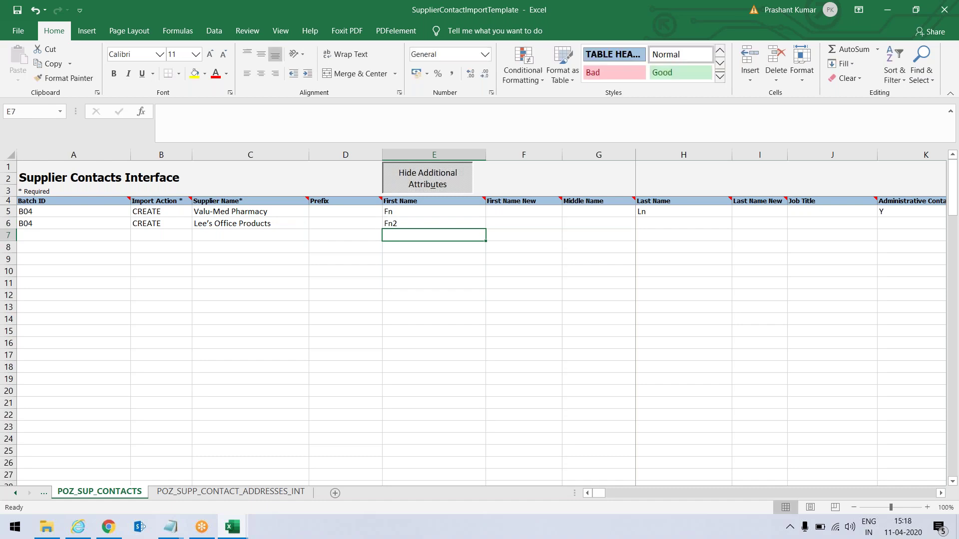
{"action": "key", "text": "Up"}
{"action": "key", "text": "Tab"}
{"action": "key", "text": "Tab"}
{"action": "key", "text": "Tab"}
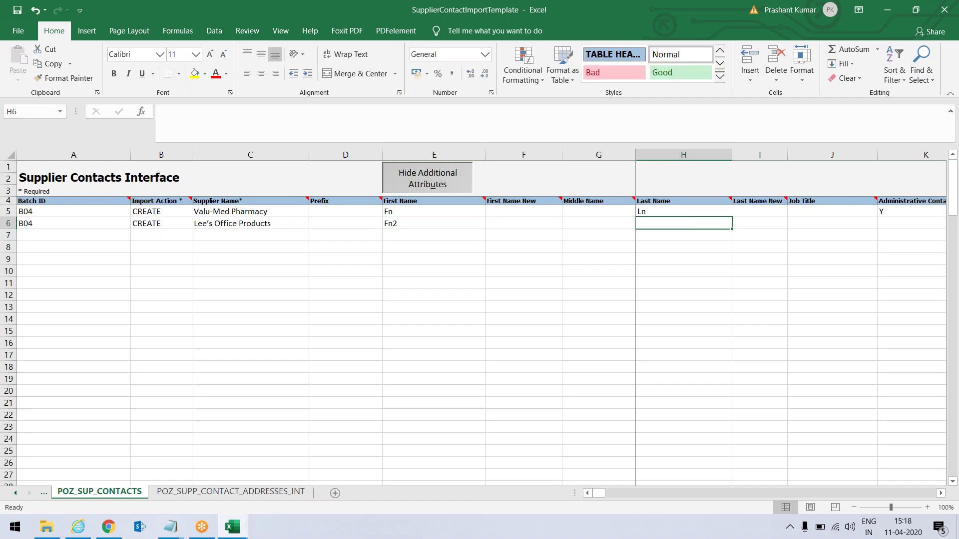
{"action": "type", "text": "Ln2"}
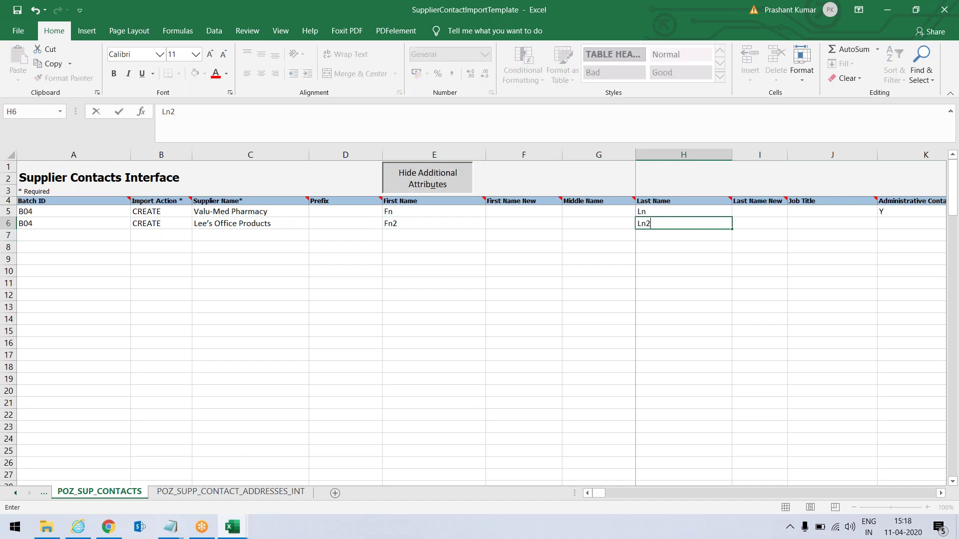
{"action": "key", "text": "Return"}
Mark the Lee's Office Products contact as an administrative contact with Y
{"action": "key", "text": "Up"}
{"action": "key", "text": "Tab"}
{"action": "key", "text": "Tab"}
{"action": "key", "text": "Tab"}
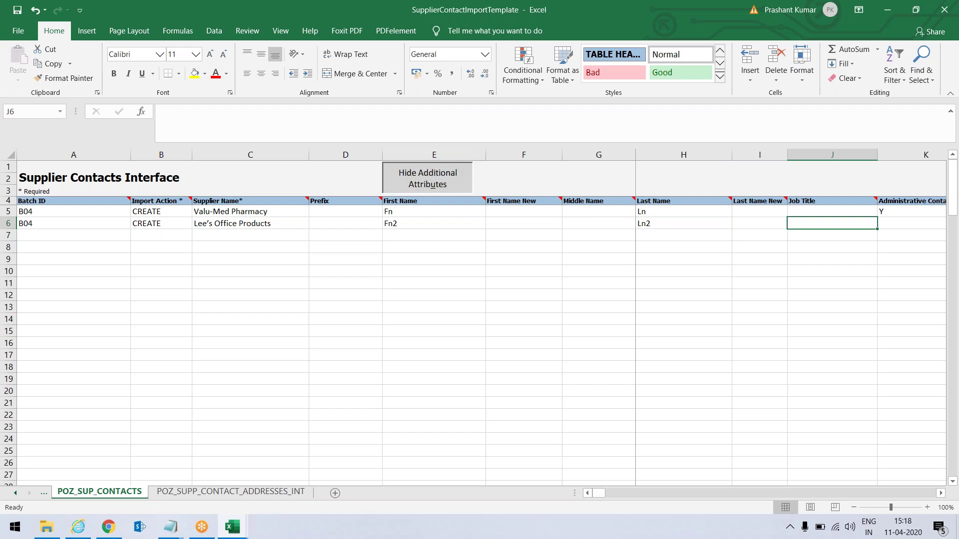
{"action": "type", "text": "Y"}
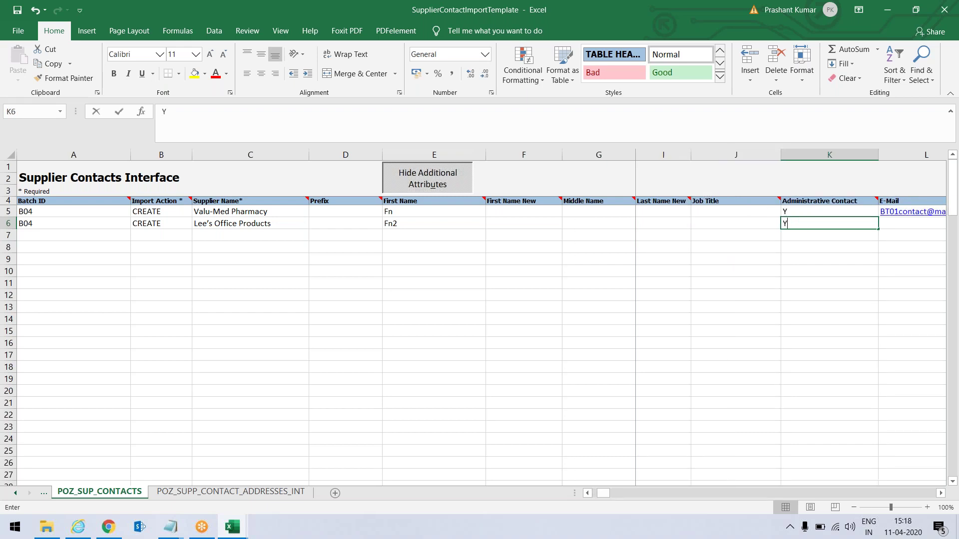
Fill the Lee's Office Products contact's e-mail from the row above and change the number in its prefix to 02
{"action": "key", "text": "Tab"}
{"action": "key", "text": "ctrl+d"}
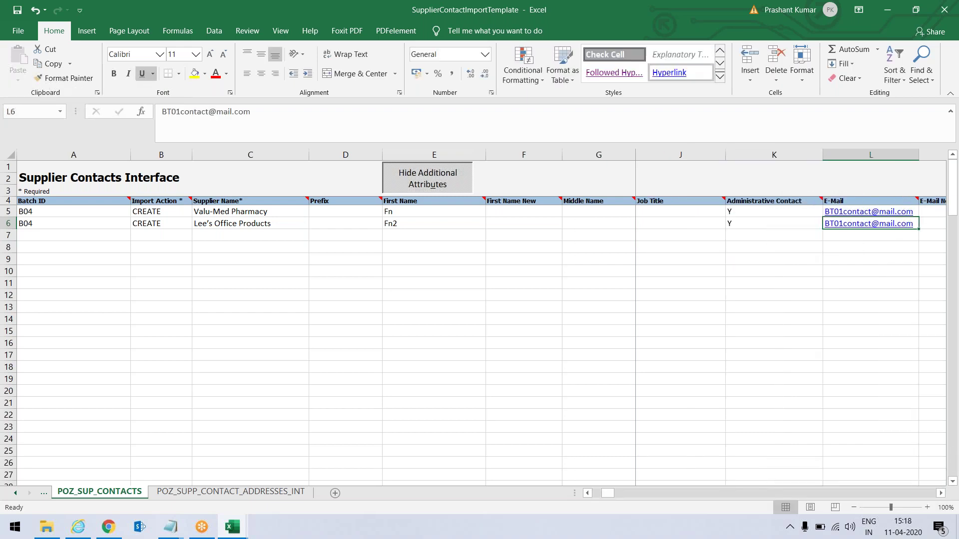
{"action": "key", "text": "F2"}
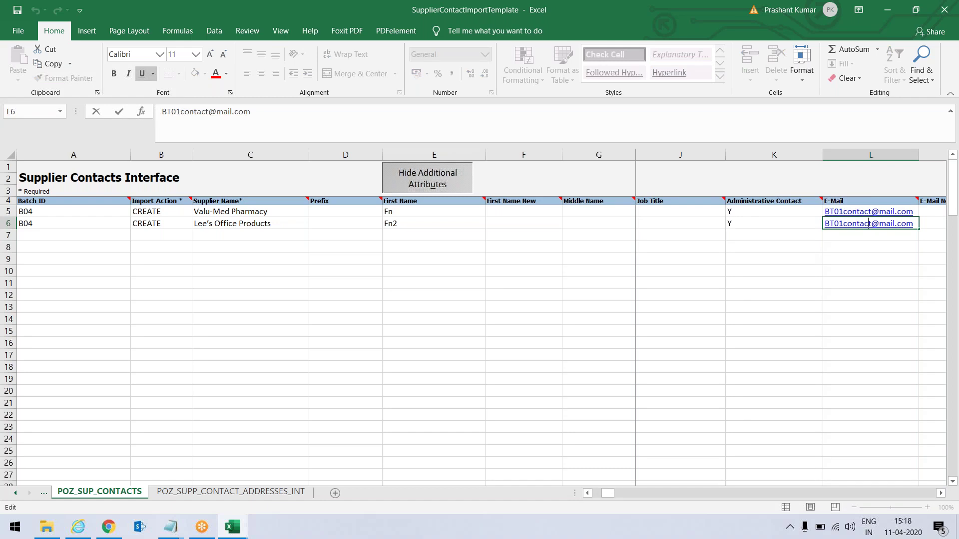
{"action": "key", "text": "BackSpace"}
{"action": "type", "text": "2"}
{"action": "key", "text": "ctrl+Return"}
Copy the fax area code and fax number from the Valu-Med Pharmacy row down to the Lee's Office Products row
{"action": "key", "text": "Right"}
{"action": "key", "text": "Right"}
{"action": "key", "text": "Right"}
{"action": "key", "text": "Right"}
{"action": "key", "text": "Right"}
{"action": "key", "text": "Right"}
{"action": "key", "text": "Right"}
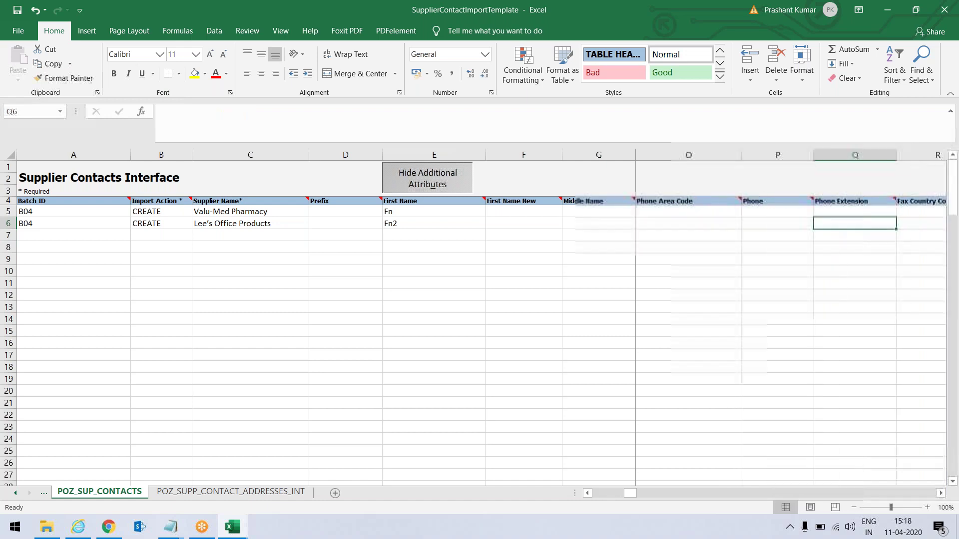
{"action": "key", "text": "shift+Right"}
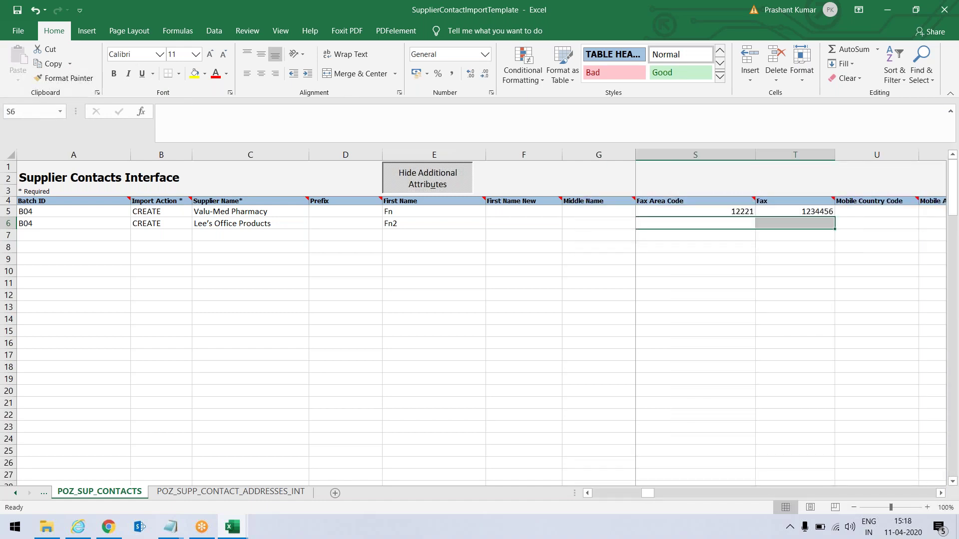
{"action": "key", "text": "ctrl+d"}
Examine the remaining mobile, inactive date and attribute columns of the Lee's Office Products row, and return to its last name
{"action": "key", "text": "Right"}
{"action": "key", "text": "Right"}
{"action": "key", "text": "Right"}
{"action": "key", "text": "Right"}
{"action": "key", "text": "Right"}
{"action": "key", "text": "Right"}
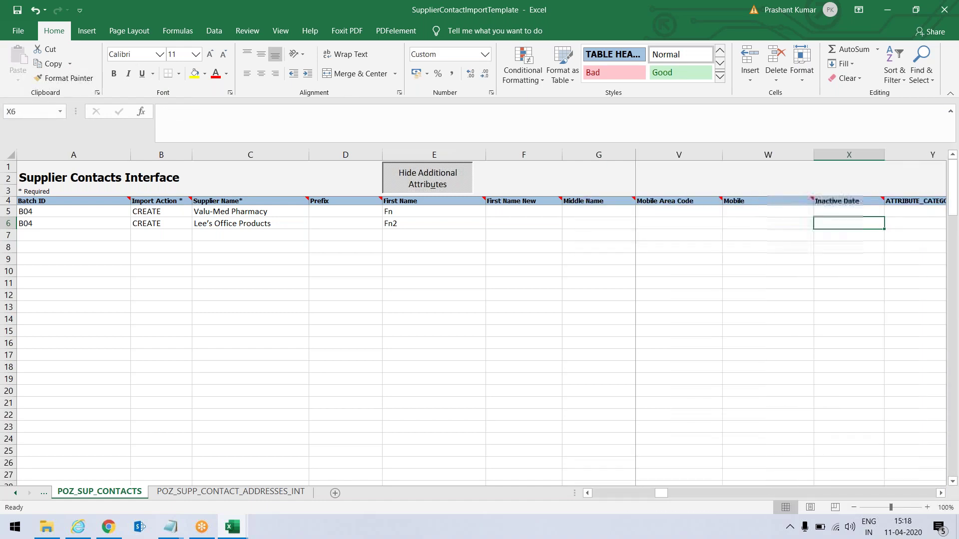
{"action": "key", "text": "Right"}
{"action": "key", "text": "Right"}
{"action": "key", "text": "Right"}
{"action": "key", "text": "Right"}
{"action": "key", "text": "Right"}
{"action": "key", "text": "Right"}
{"action": "key", "text": "Right"}
{"action": "key", "text": "Right"}
{"action": "key", "text": "Right"}
{"action": "key", "text": "Right"}
{"action": "key", "text": "Right"}
{"action": "key", "text": "Right"}
{"action": "key", "text": "Right"}
{"action": "key", "text": "Right"}
{"action": "key", "text": "Right"}
{"action": "key", "text": "Right"}
{"action": "key", "text": "Right"}
{"action": "key", "text": "Right"}
{"action": "key", "text": "Right"}
{"action": "key", "text": "Right"}
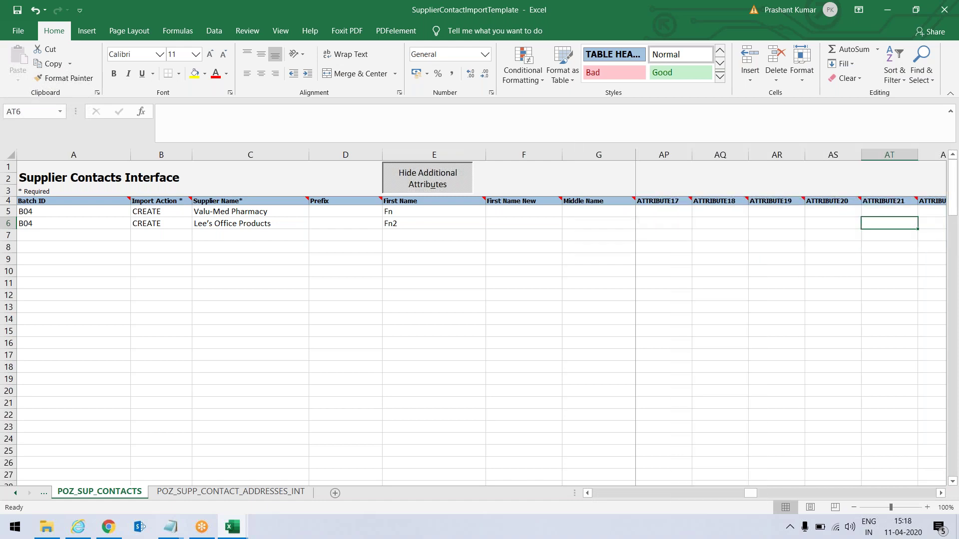
{"action": "key", "text": "Right"}
{"action": "key", "text": "Right"}
{"action": "key", "text": "Right"}
{"action": "key", "text": "Right"}
{"action": "key", "text": "Right"}
{"action": "key", "text": "Right"}
{"action": "key", "text": "Right"}
{"action": "key", "text": "Right"}
{"action": "key", "text": "Right"}
{"action": "key", "text": "Right"}
{"action": "key", "text": "Right"}
{"action": "key", "text": "Right"}
{"action": "key", "text": "Right"}
{"action": "key", "text": "Right"}
{"action": "key", "text": "Right"}
{"action": "key", "text": "Right"}
{"action": "key", "text": "Right"}
{"action": "key", "text": "Right"}
{"action": "key", "text": "Right"}
{"action": "key", "text": "Right"}
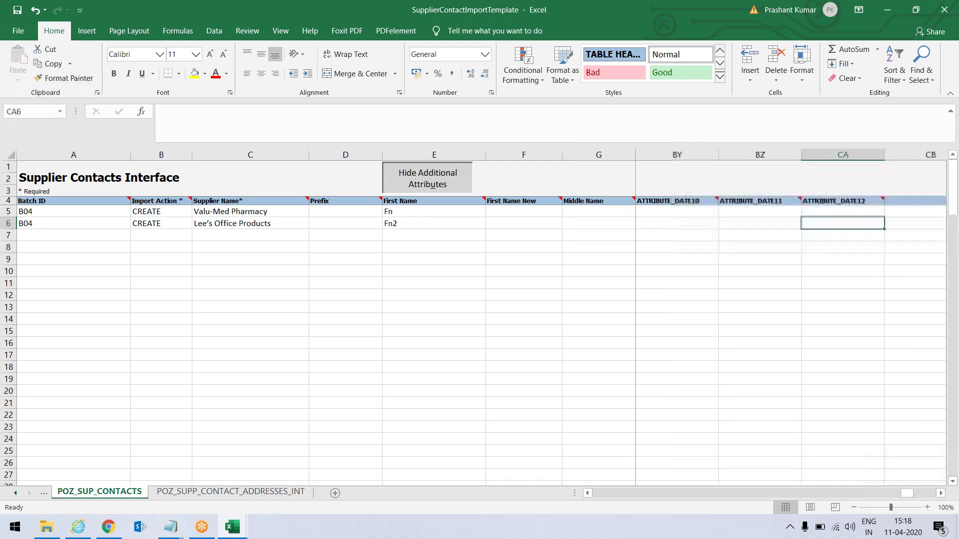
{"action": "key", "text": "Home"}
{"action": "key", "text": "Right"}
{"action": "key", "text": "Right"}
{"action": "key", "text": "Right"}
{"action": "key", "text": "Right"}
{"action": "key", "text": "Right"}
{"action": "key", "text": "Right"}
{"action": "key", "text": "Right"}
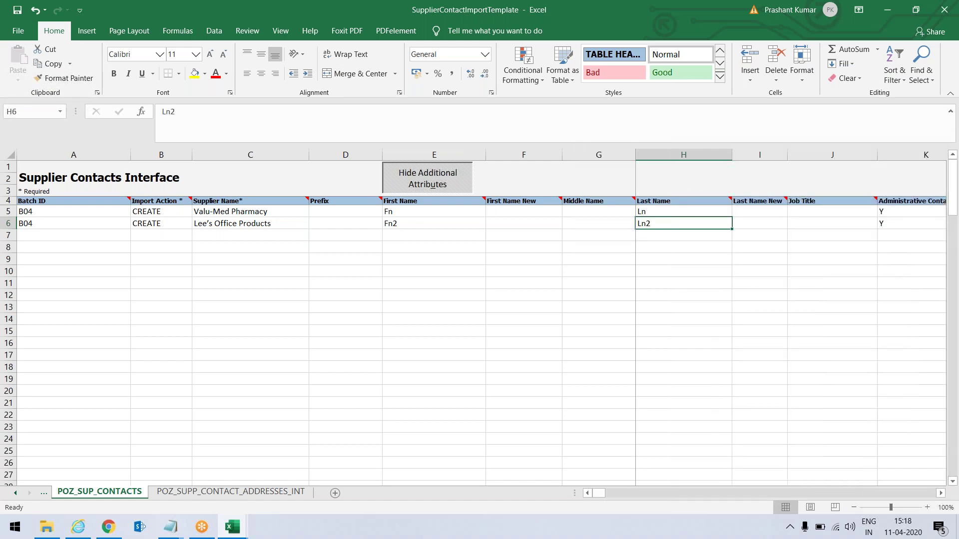
Save the workbook and generate the PozSupContactsInt ZIP plus the PozSupContactsInt and PozSupContactAddressesInt CSV files in the Supplier Upload folder
{"action": "key", "text": "ctrl+s"}
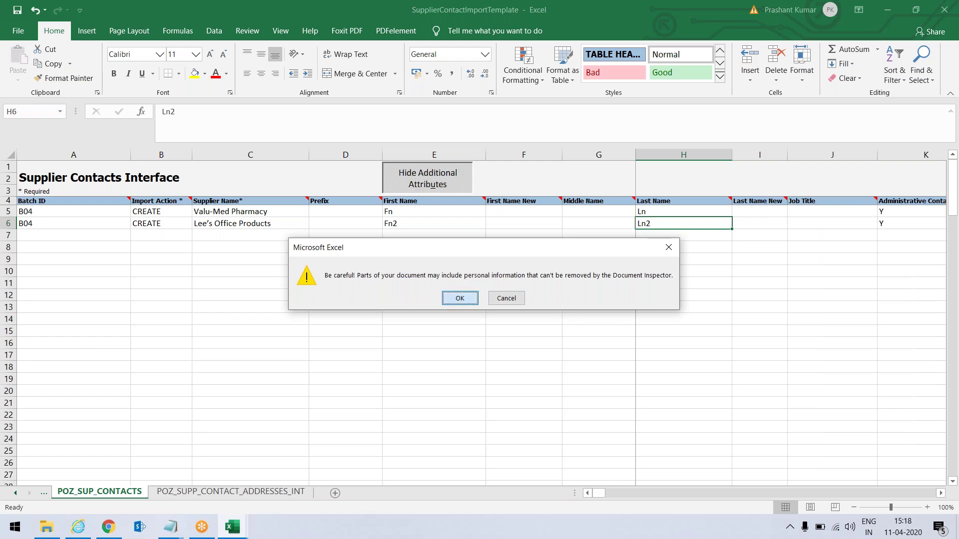
{"action": "key", "text": "Return"}
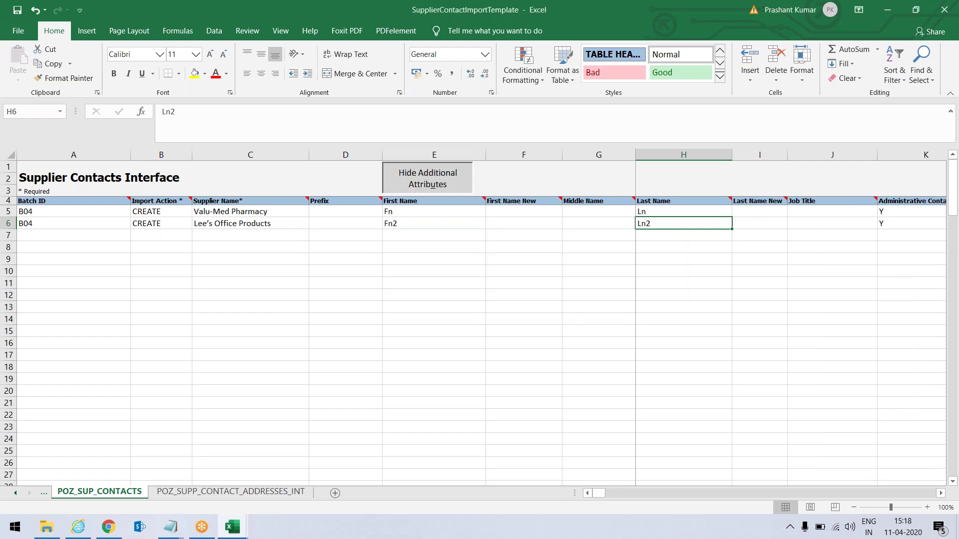
{"action": "left_click", "coordinate": [44, 495]}
{"action": "left_click", "coordinate": [121, 492]}
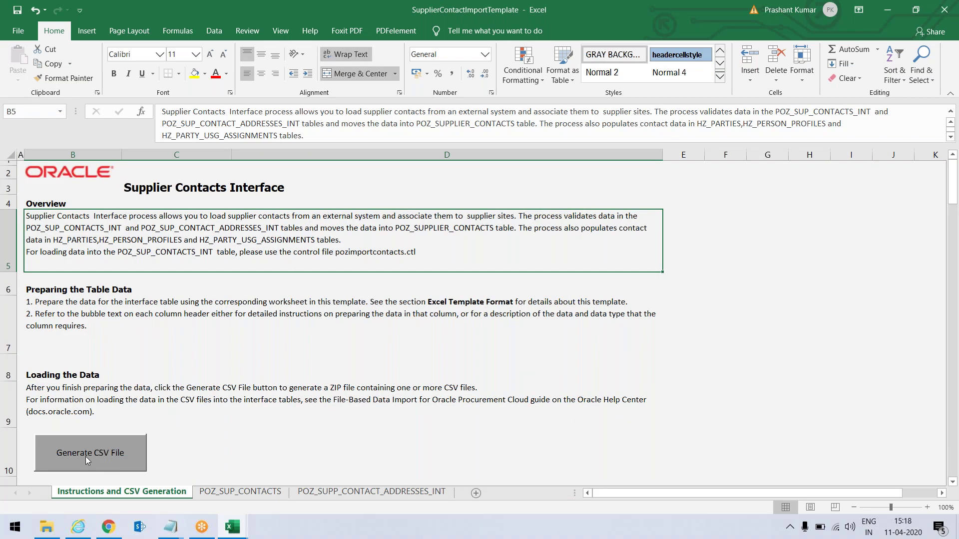
{"action": "left_click", "coordinate": [85, 457]}
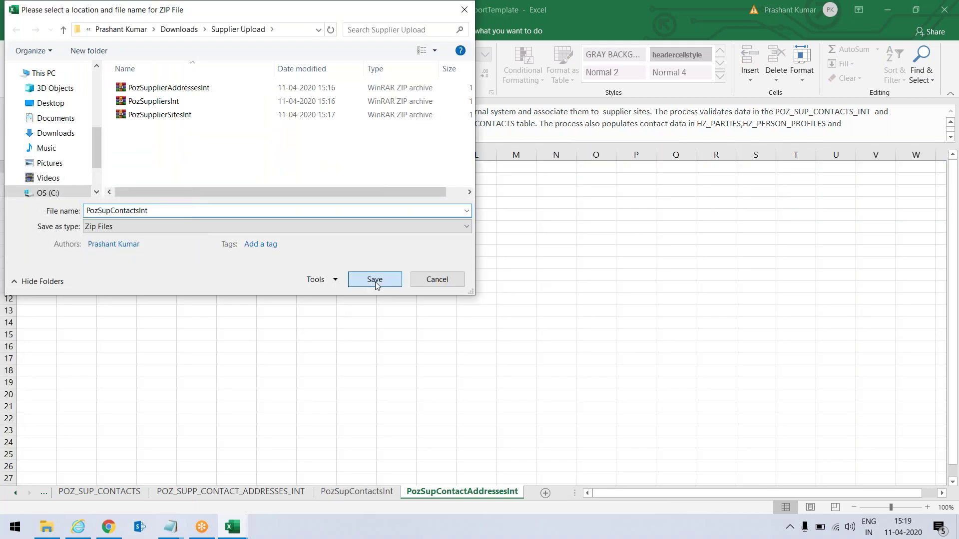
{"action": "left_click", "coordinate": [376, 281]}
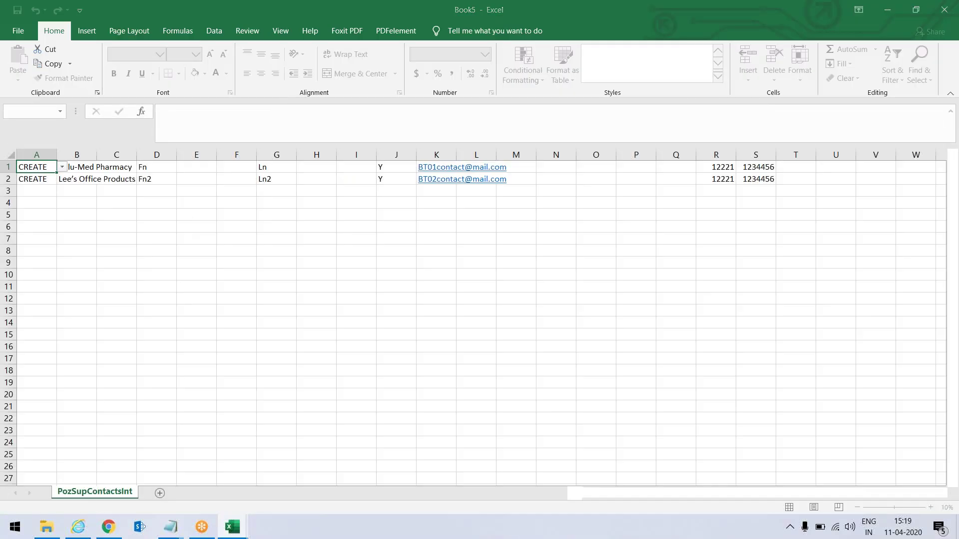
{"action": "left_click", "coordinate": [372, 280]}
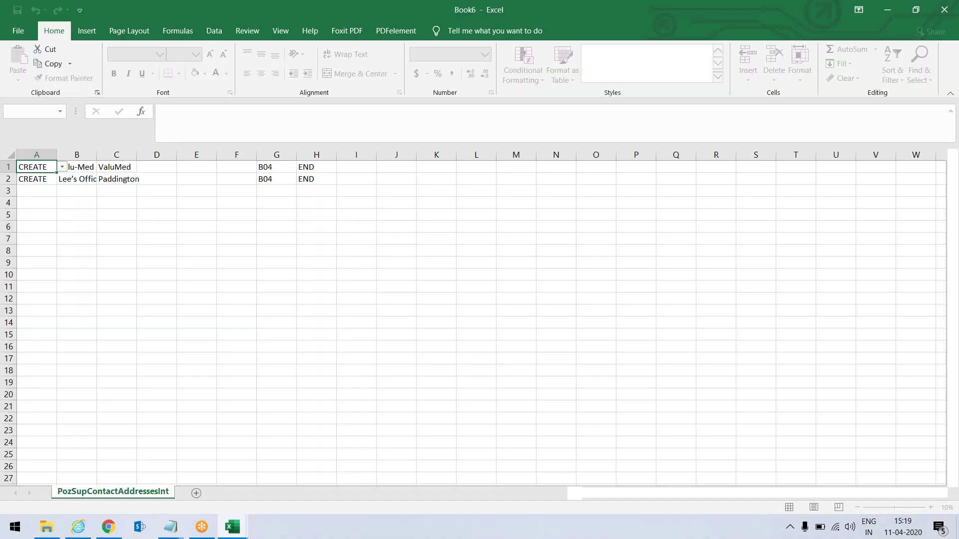
{"action": "left_click", "coordinate": [374, 279]}
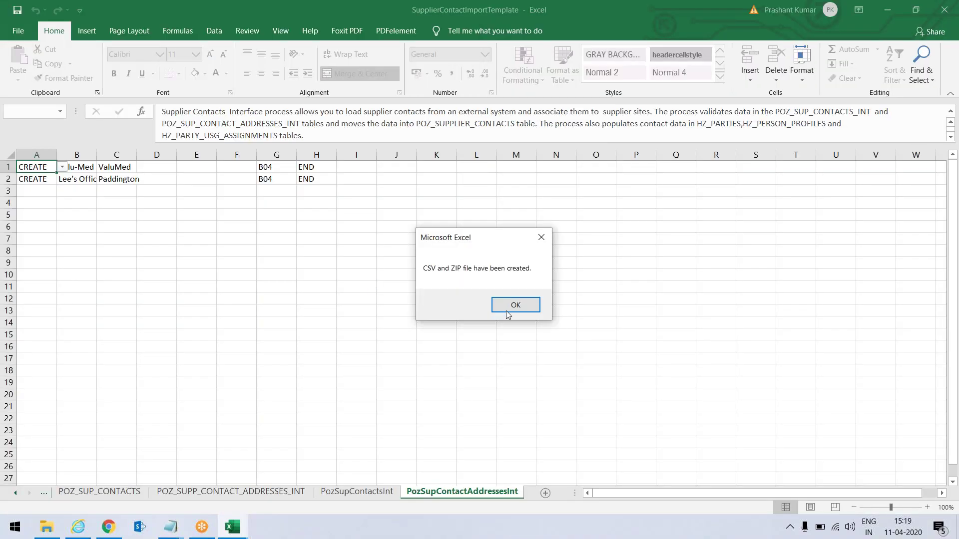
{"action": "left_click", "coordinate": [504, 306]}
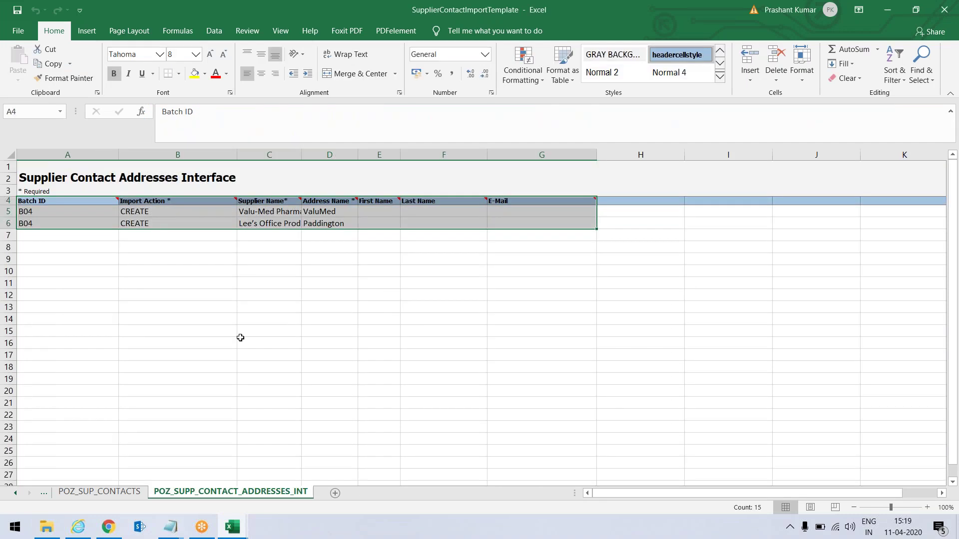
Switch to the SupplierSiteAssignmentImportTemplate workbook and examine the supplier, site and procurement BU values of the assignment rows
{"action": "left_click", "coordinate": [231, 527]}
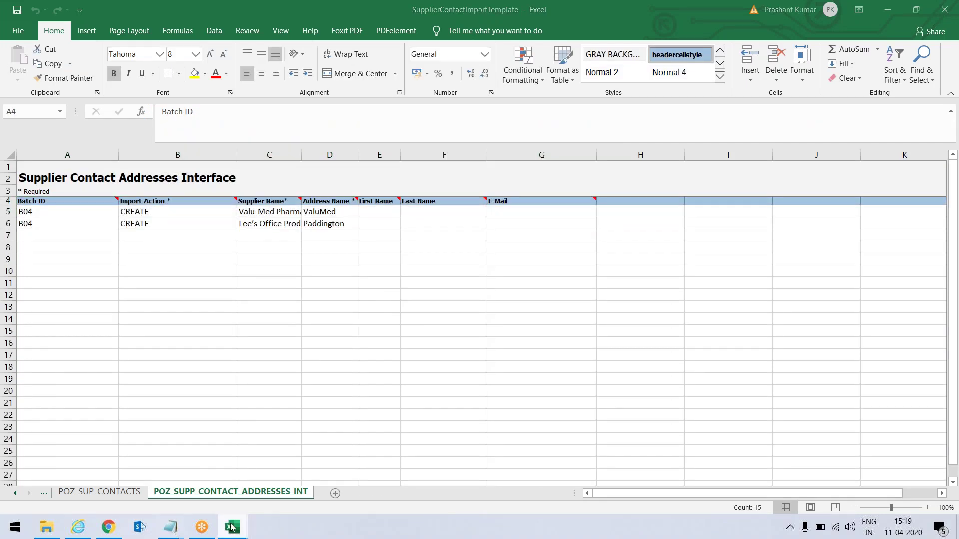
{"action": "left_click", "coordinate": [578, 454]}
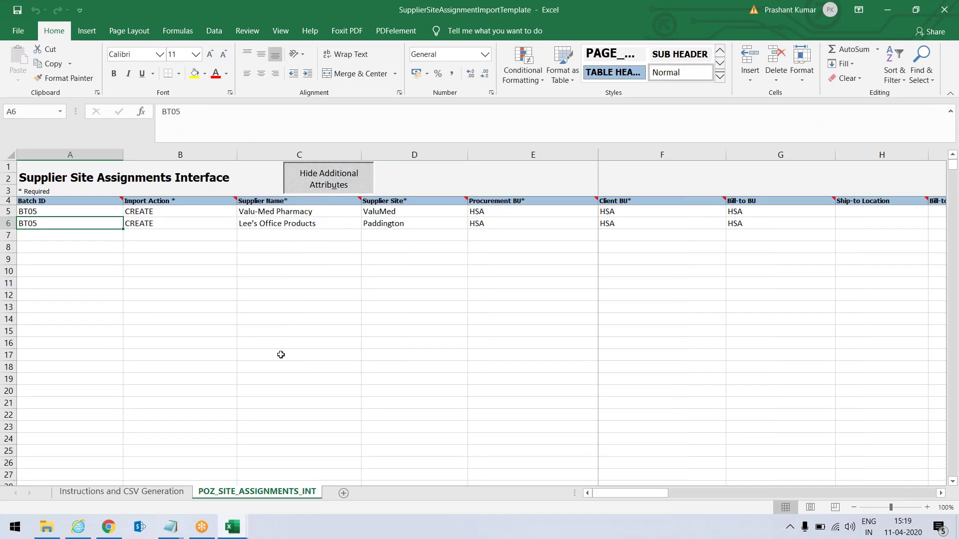
{"action": "left_click", "coordinate": [143, 215]}
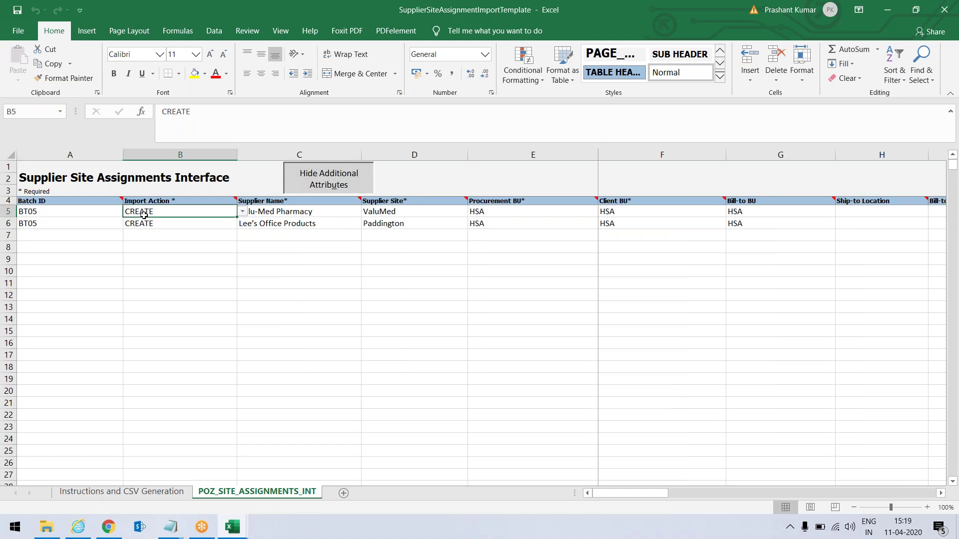
{"action": "key", "text": "Right"}
{"action": "key", "text": "Right"}
{"action": "key", "text": "Right"}
{"action": "key", "text": "Right"}
{"action": "key", "text": "Left"}
{"action": "key", "text": "Left"}
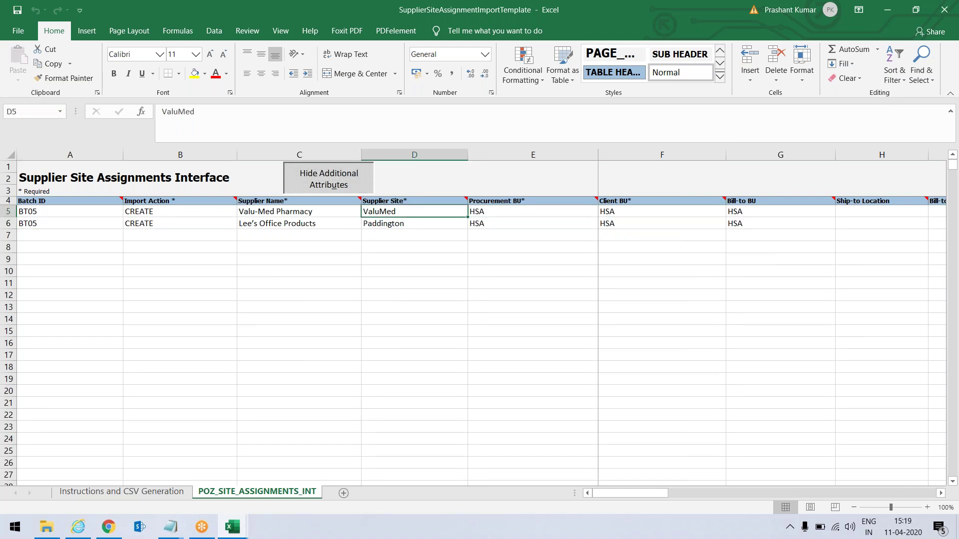
{"action": "key", "text": "Home"}
Generate the supplier site assignments ZIP and the PozSiteAssignmentsInt CSV file in the Supplier Upload folder
{"action": "left_click", "coordinate": [127, 493]}
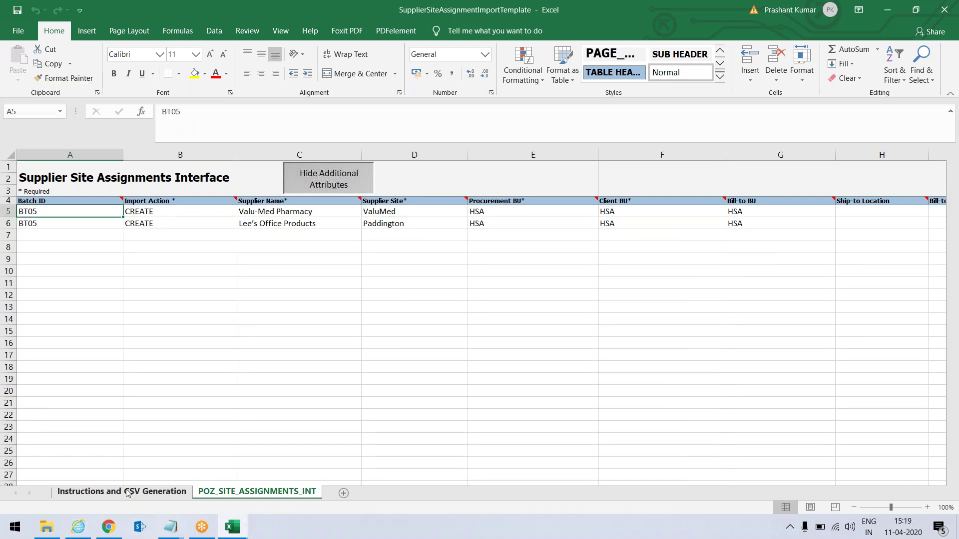
{"action": "left_click", "coordinate": [155, 432]}
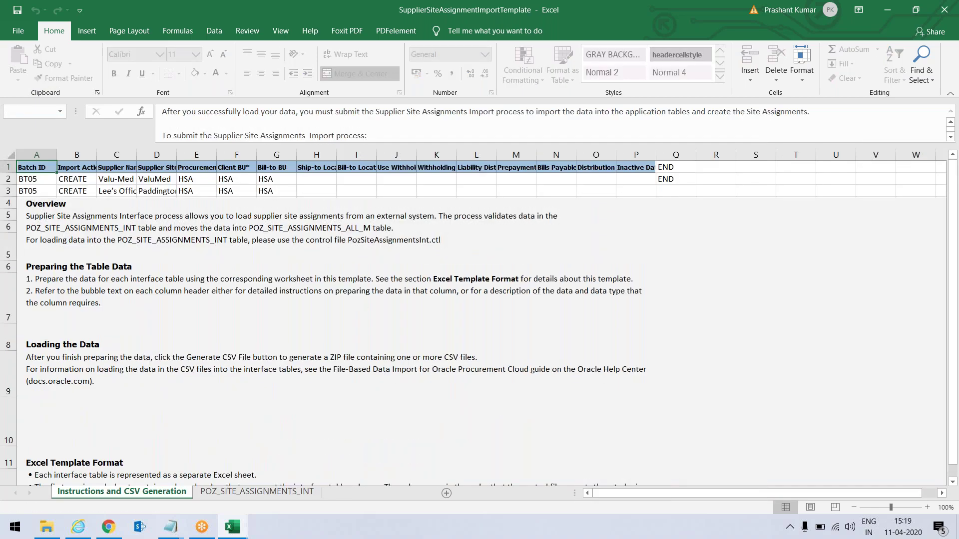
{"action": "left_click", "coordinate": [372, 278]}
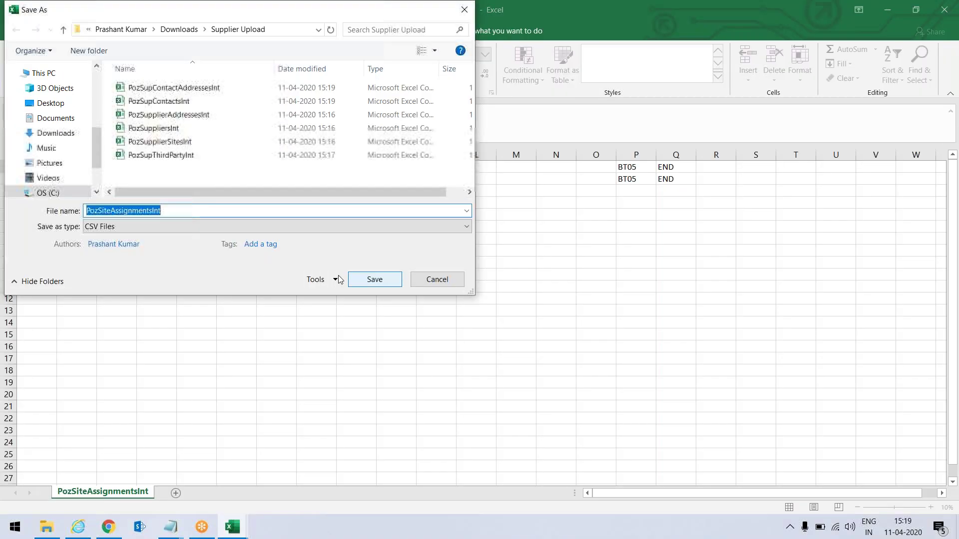
{"action": "left_click", "coordinate": [379, 280]}
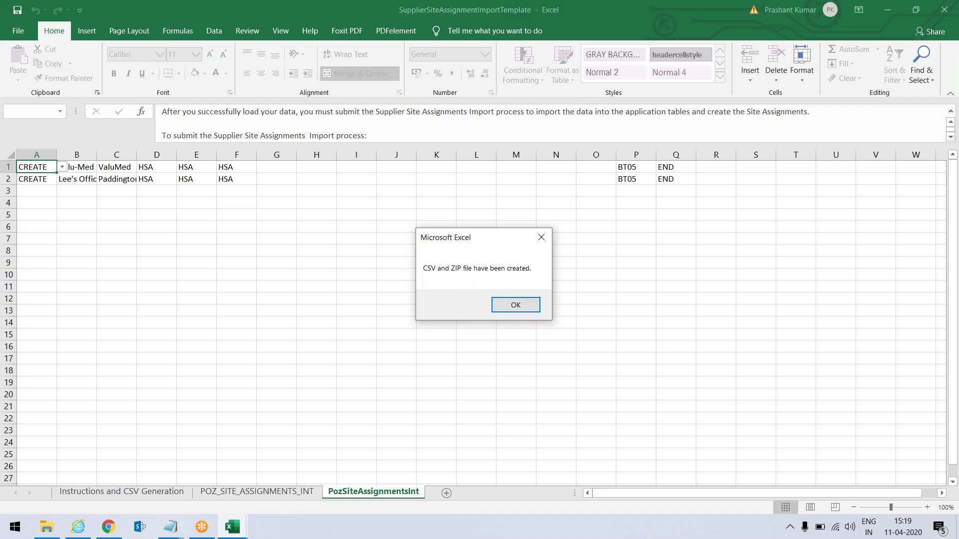
{"action": "left_click", "coordinate": [508, 304]}
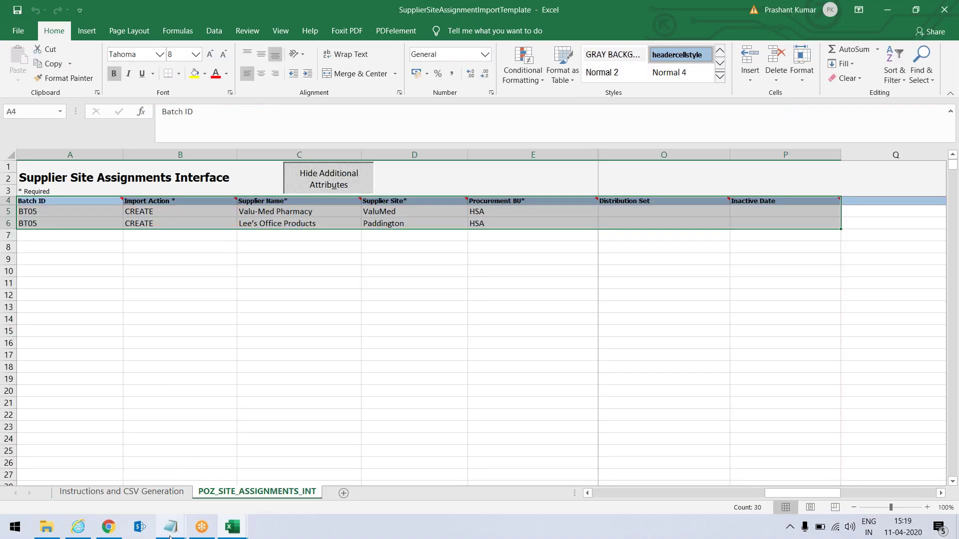
Switch to the untitled Notepad window and try to pin it on top with DeskPins
{"action": "mouse_move", "coordinate": [171, 527]}
{"action": "left_click", "coordinate": [229, 496]}
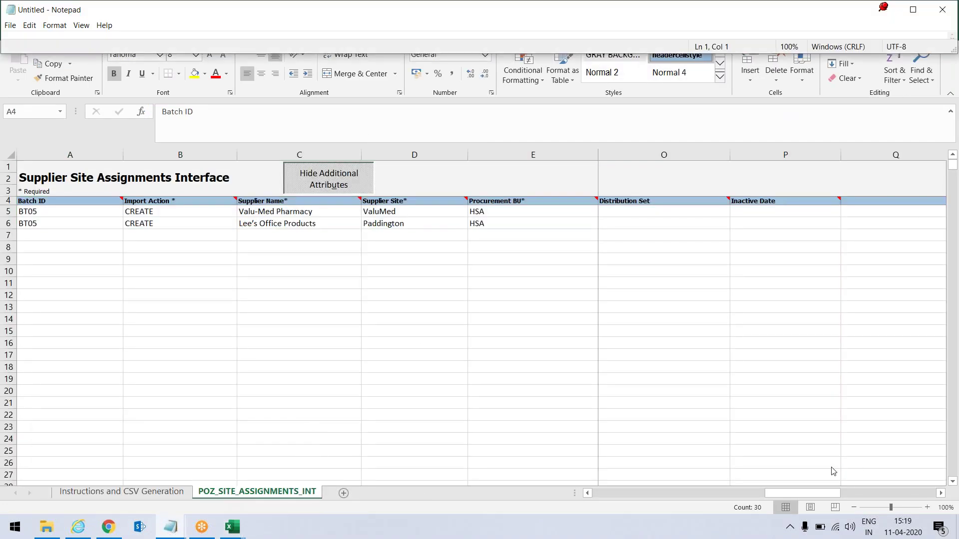
{"action": "left_click", "coordinate": [790, 527]}
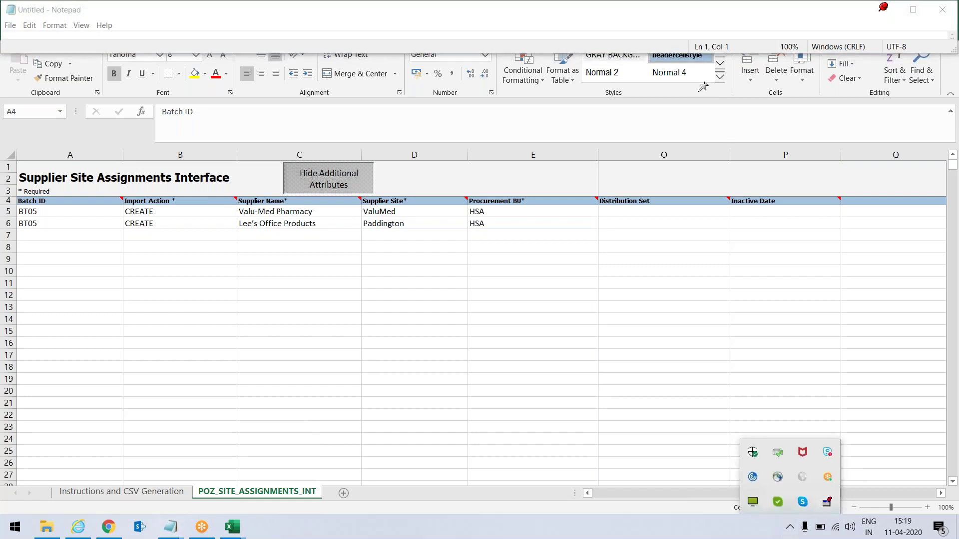
{"action": "left_click", "coordinate": [844, 6]}
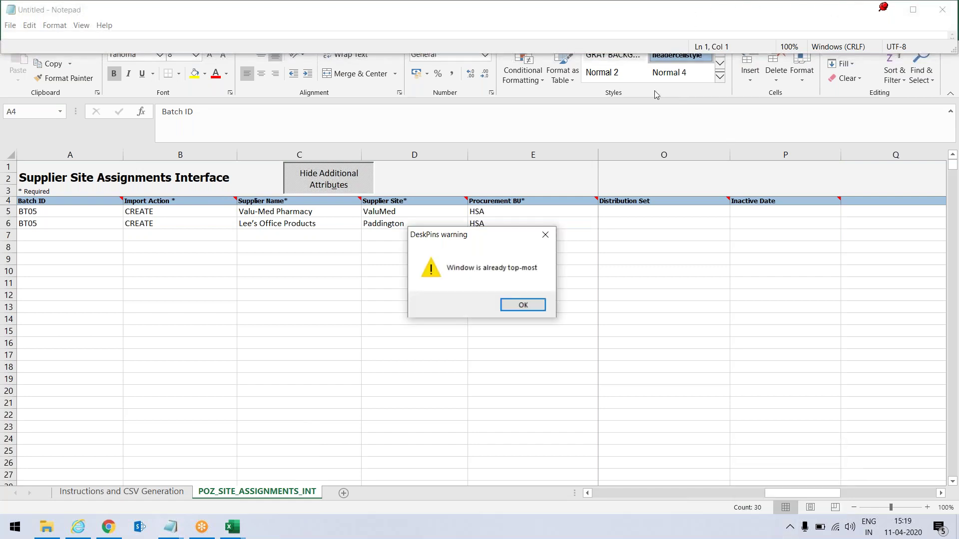
{"action": "left_click", "coordinate": [523, 306]}
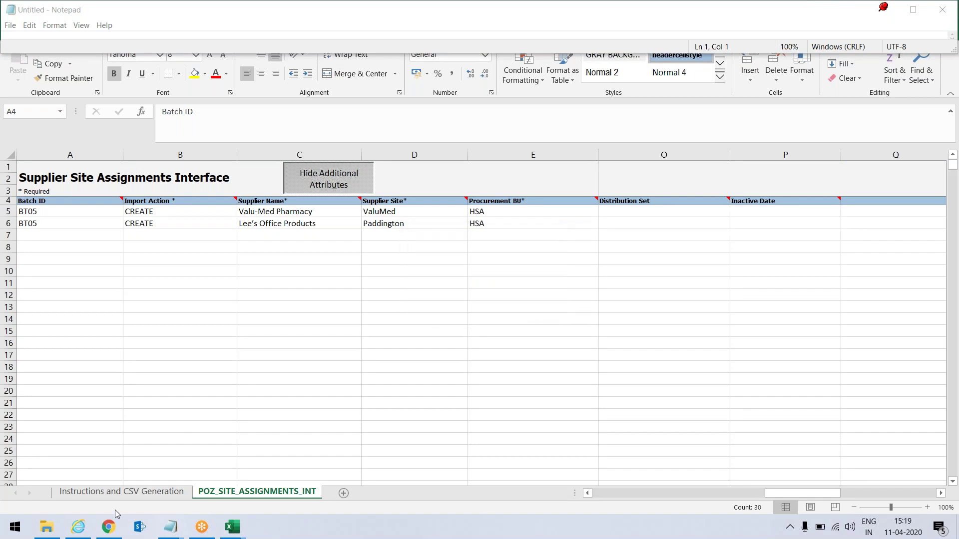
Switch to Oracle Fusion in Internet Explorer and open the Scheduled Processes work area
{"action": "left_click", "coordinate": [79, 528]}
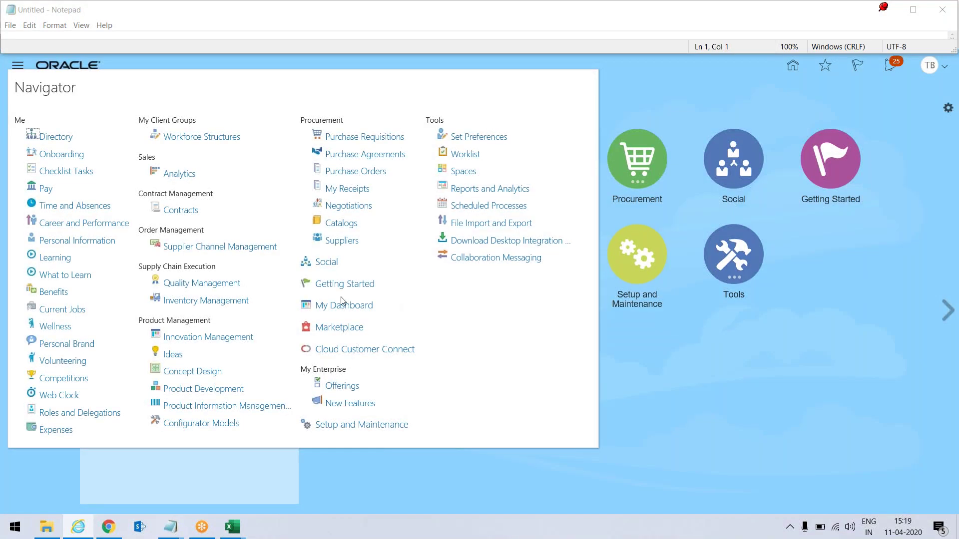
{"action": "left_click", "coordinate": [350, 428]}
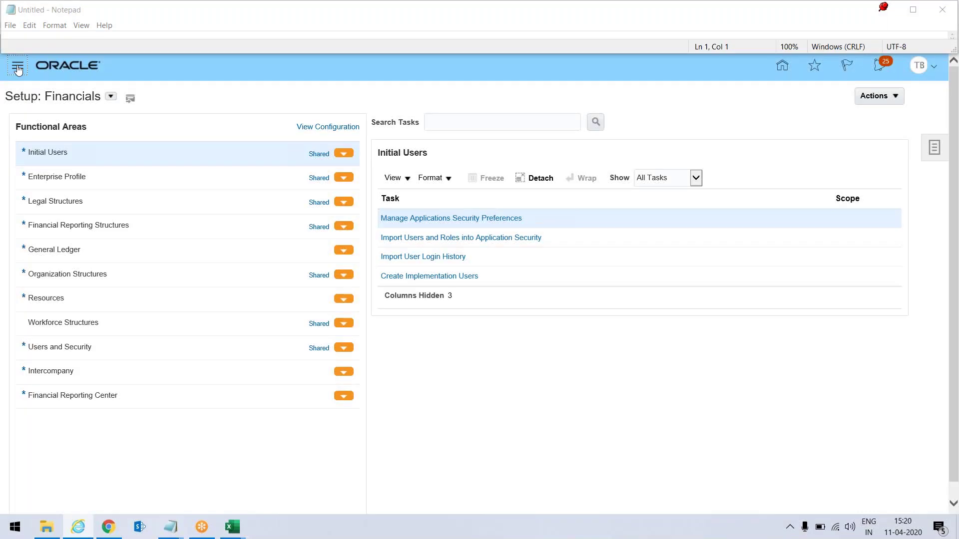
{"action": "left_click", "coordinate": [17, 68]}
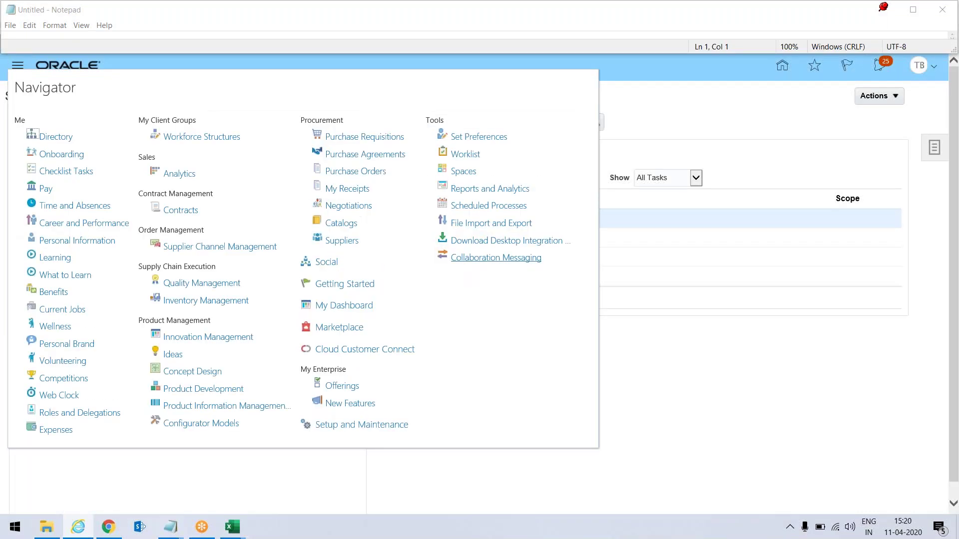
{"action": "left_click", "coordinate": [505, 209]}
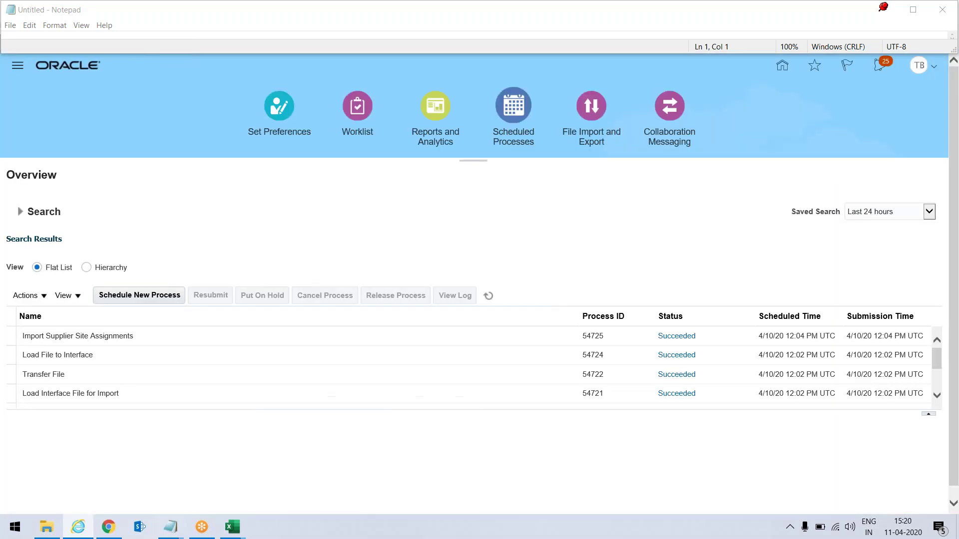
Start scheduling a new job, open the process name search, and copy "Load Interface File for Import" from the Notepad notes
{"action": "left_click", "coordinate": [146, 295]}
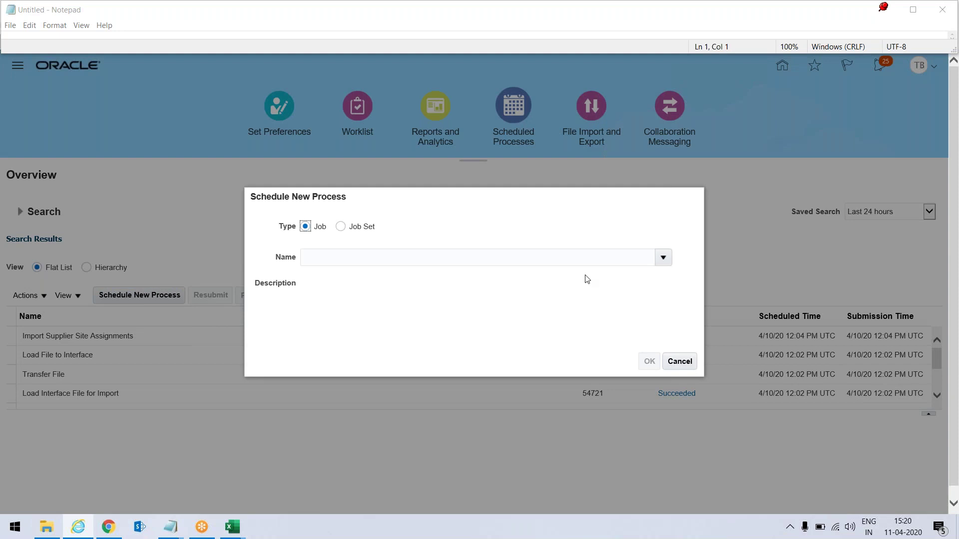
{"action": "left_click", "coordinate": [666, 260]}
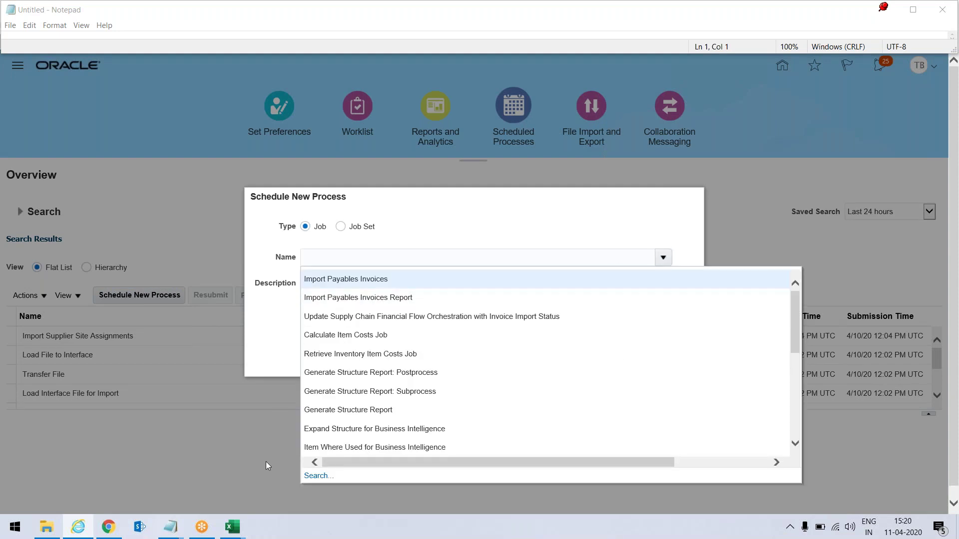
{"action": "left_click", "coordinate": [313, 476]}
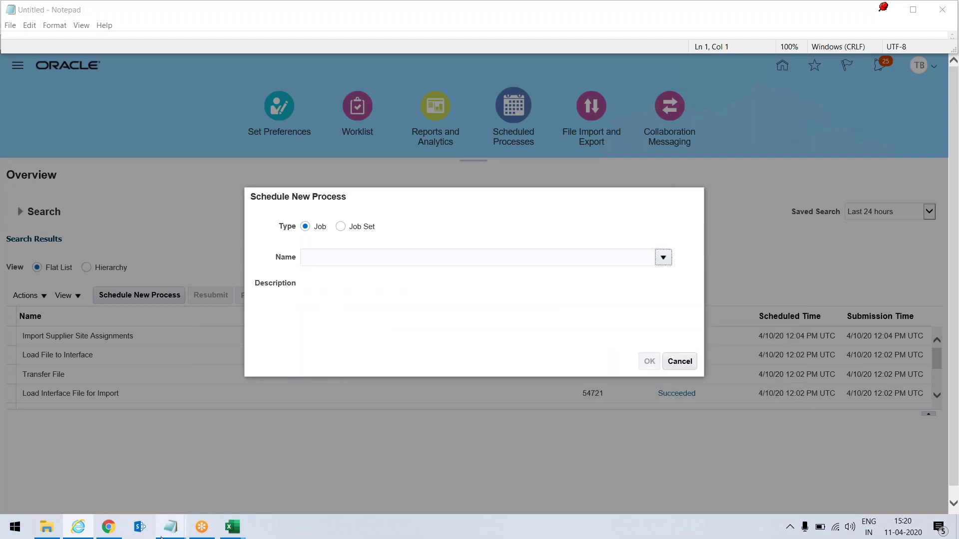
{"action": "mouse_move", "coordinate": [163, 524]}
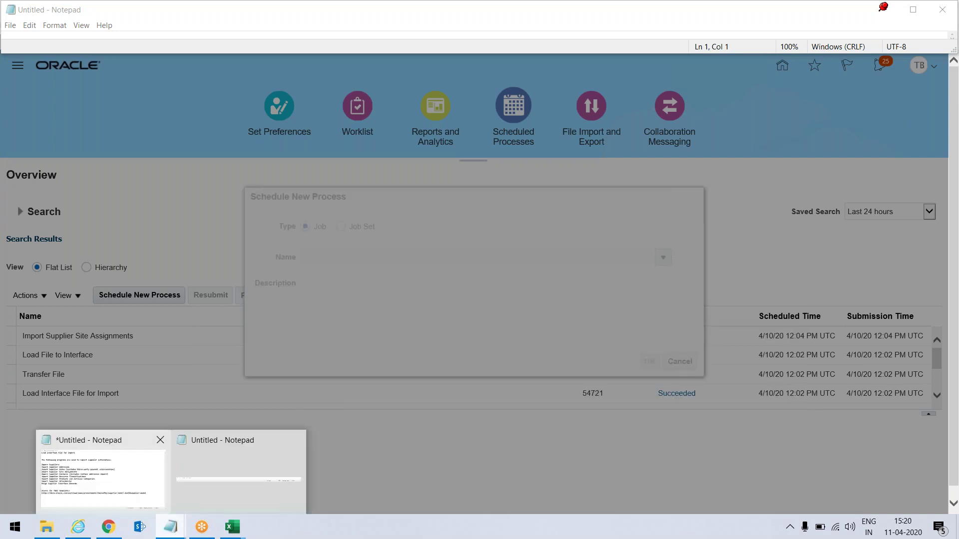
{"action": "left_click", "coordinate": [102, 470]}
{"action": "left_click_drag", "start_coordinate": [5, 109], "coordinate": [241, 123]}
{"action": "key", "text": "ctrl+c"}
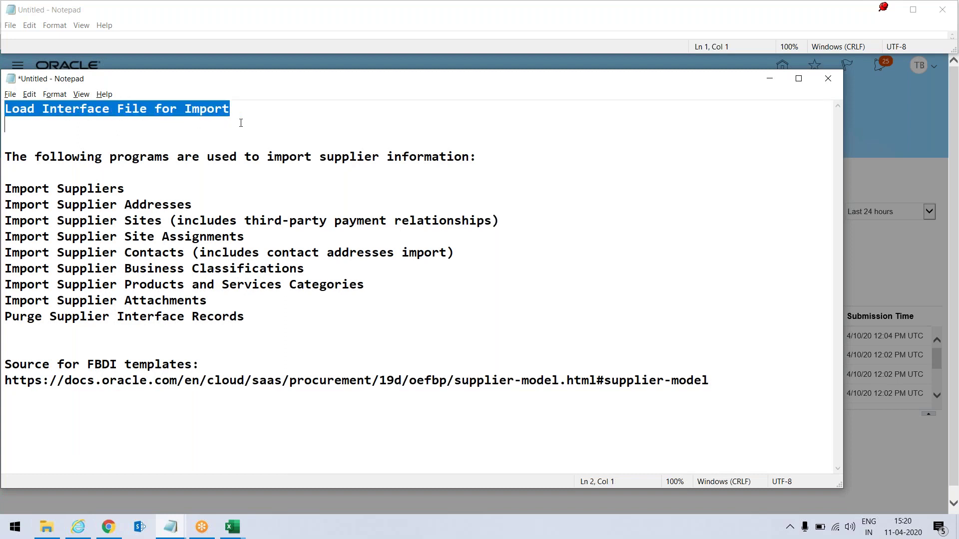
Search the process names for "Load Interface File for Import" and choose that process for the new job
{"action": "key", "text": "alt+Tab"}
{"action": "left_click", "coordinate": [292, 256]}
{"action": "key", "text": "ctrl+v"}
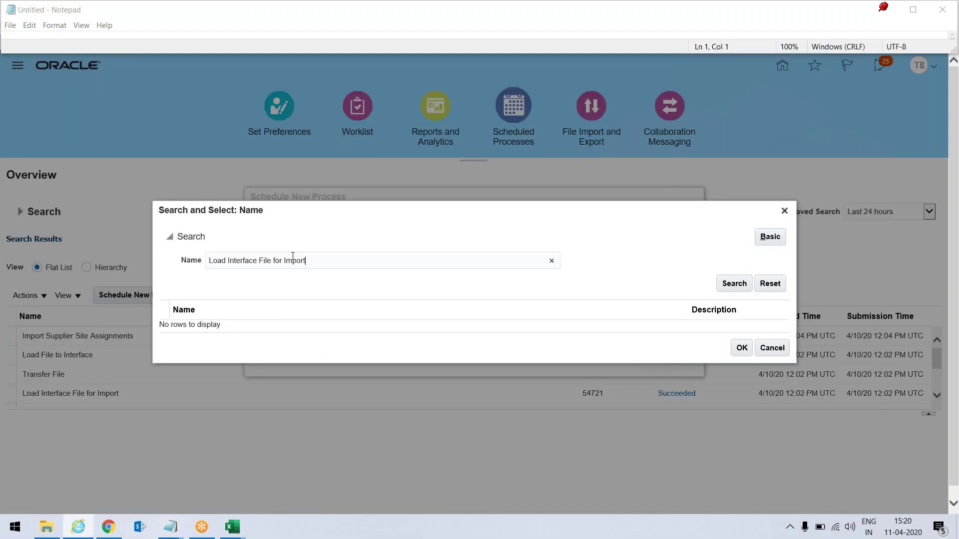
{"action": "left_click", "coordinate": [730, 283]}
{"action": "left_click", "coordinate": [663, 327]}
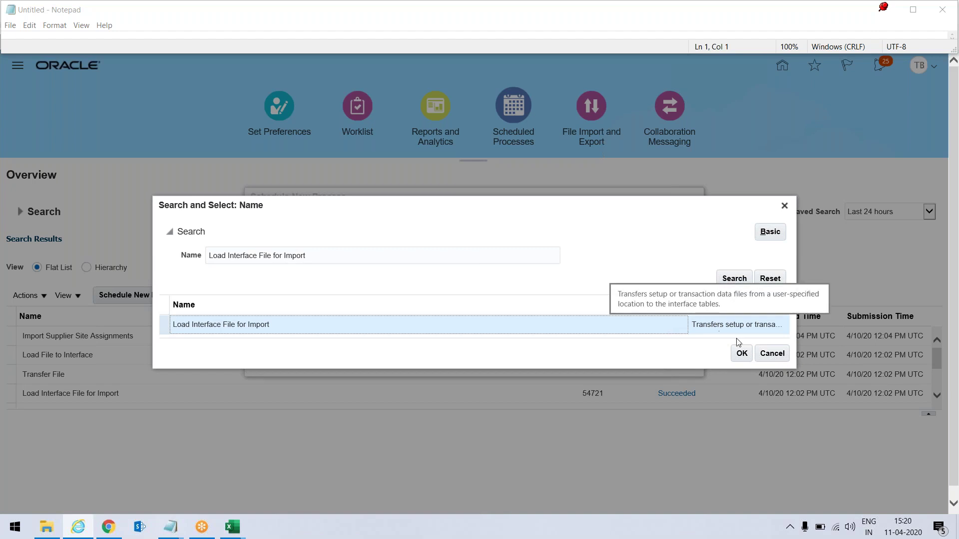
{"action": "left_click", "coordinate": [742, 355]}
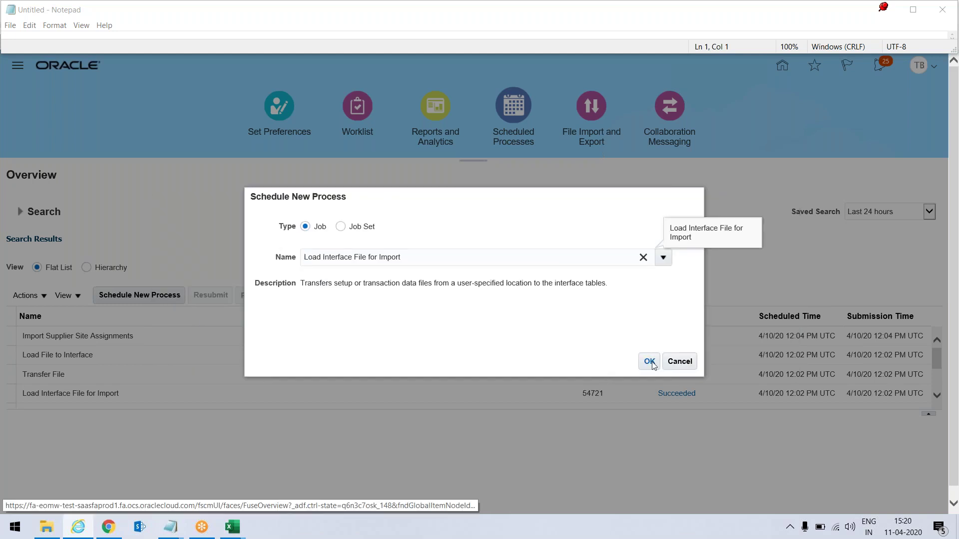
{"action": "left_click", "coordinate": [650, 362]}
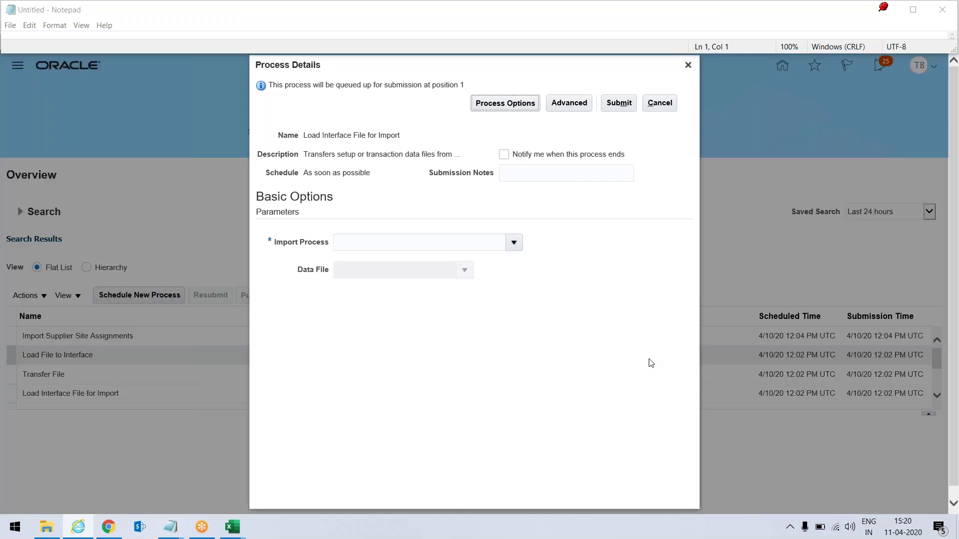
Examine the list of supplier import programs in the Notepad notes and return to the process details
{"action": "left_click", "coordinate": [514, 243]}
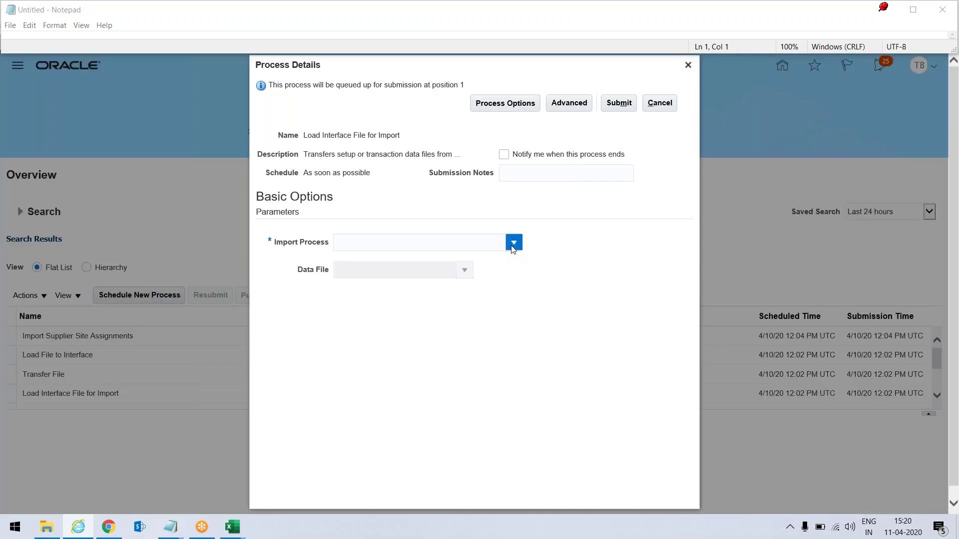
{"action": "mouse_move", "coordinate": [172, 528]}
{"action": "left_click", "coordinate": [86, 475]}
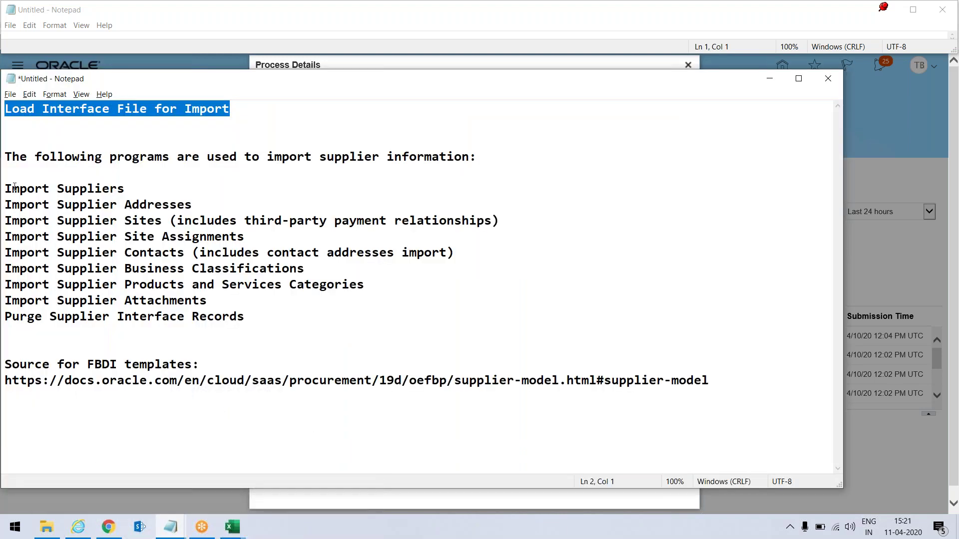
{"action": "left_click_drag", "start_coordinate": [7, 187], "coordinate": [326, 253]}
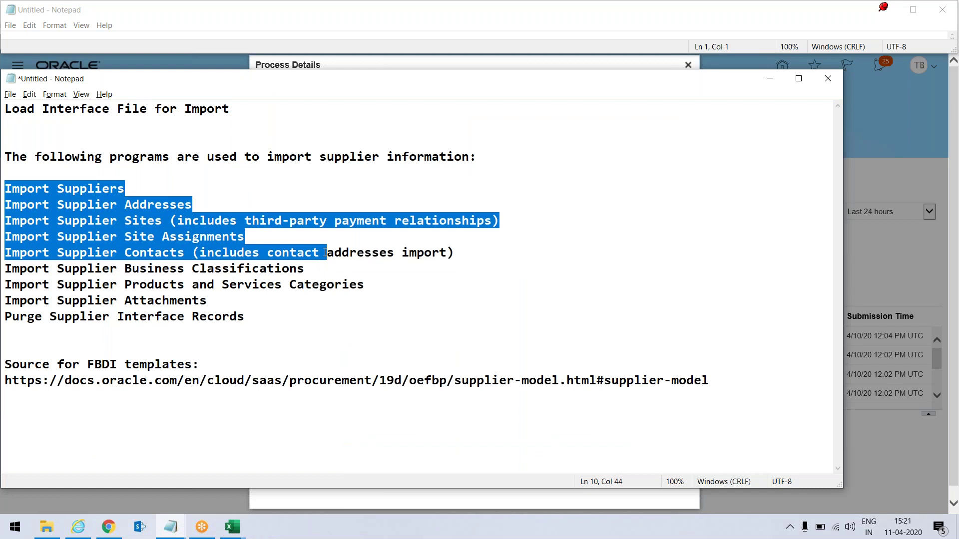
{"action": "left_click", "coordinate": [58, 184]}
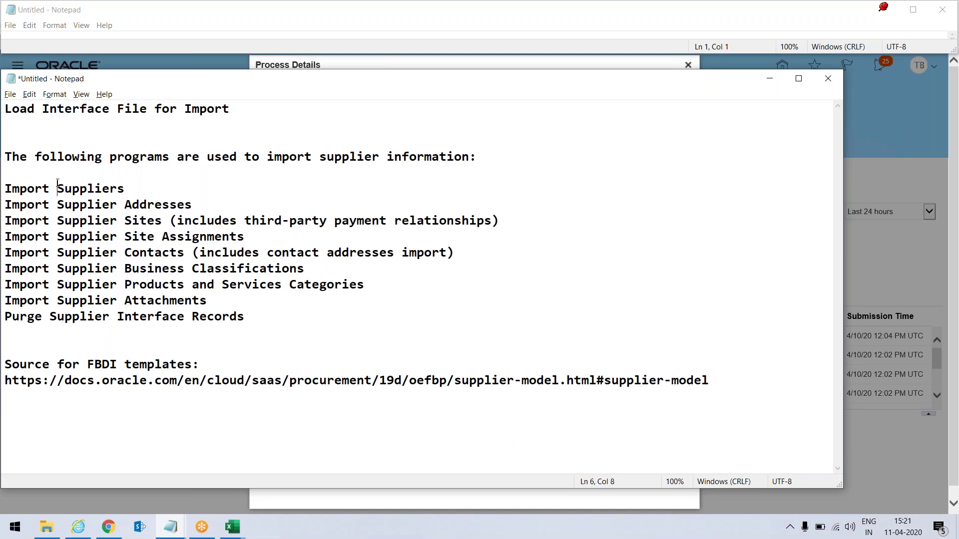
{"action": "key", "text": "alt+Tab"}
{"action": "type", "text": "Import"}
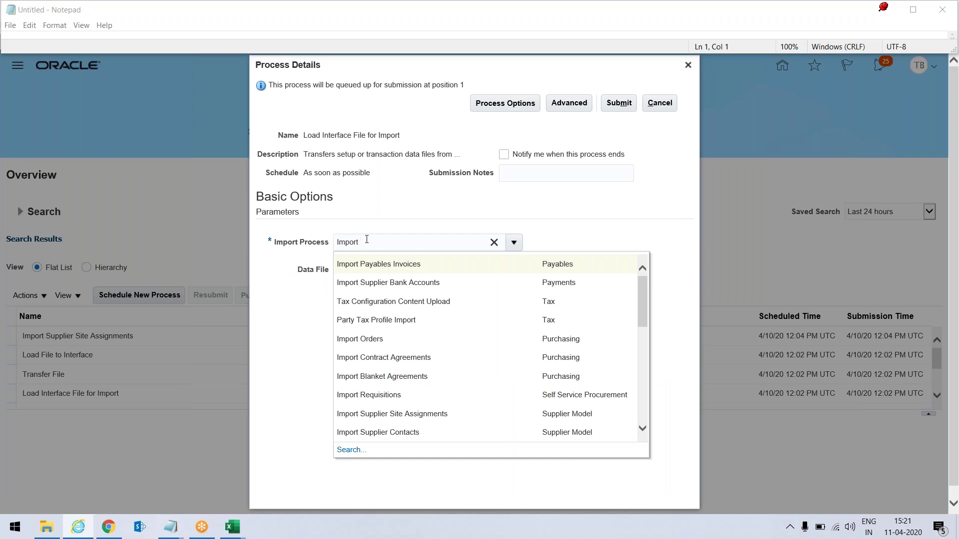
{"action": "key", "text": "BackSpace"}
{"action": "key", "text": "BackSpace"}
{"action": "key", "text": "BackSpace"}
{"action": "key", "text": "BackSpace"}
{"action": "key", "text": "BackSpace"}
{"action": "key", "text": "BackSpace"}
{"action": "key", "text": "BackSpace"}
Search the import processes for "Import Sup" and set Import Suppliers as the import process
{"action": "left_click", "coordinate": [350, 451]}
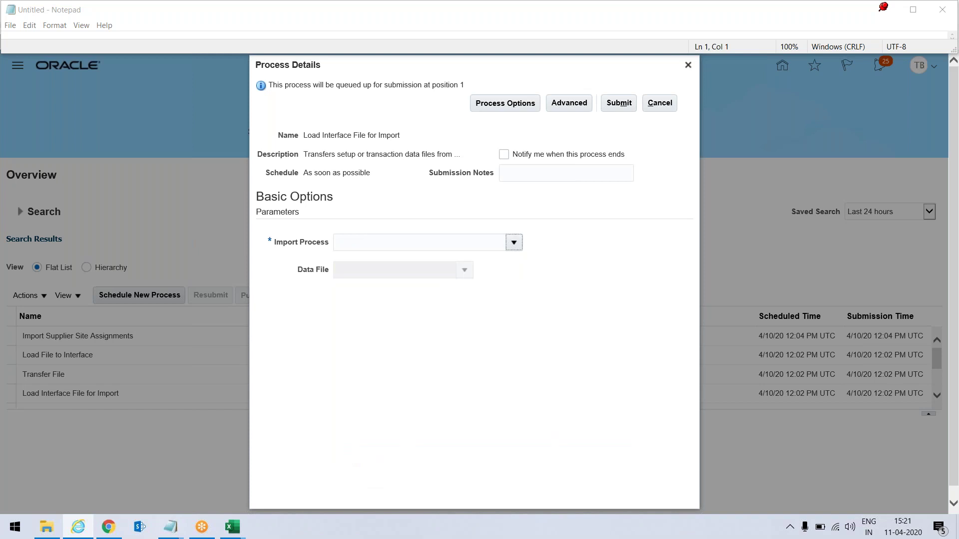
{"action": "type", "text": "Import sup"}
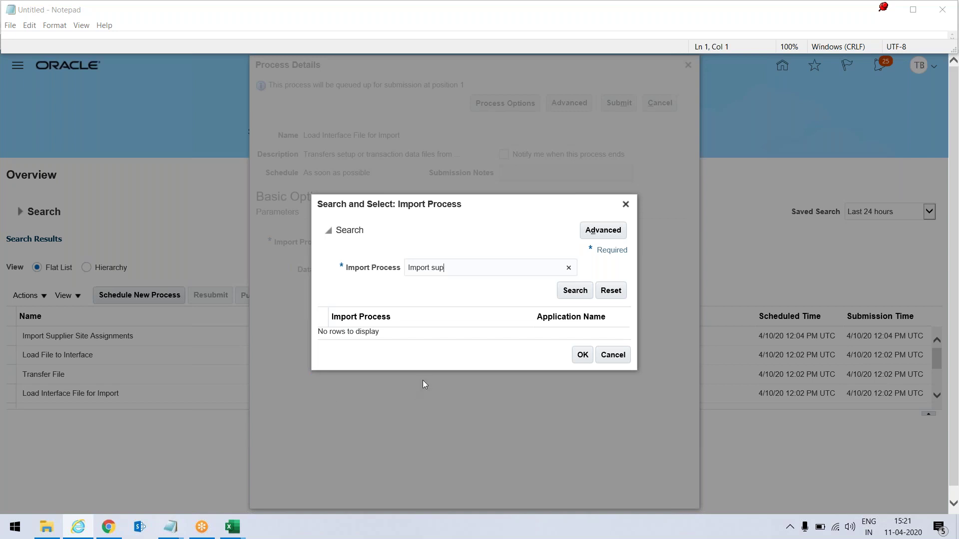
{"action": "left_click", "coordinate": [576, 291]}
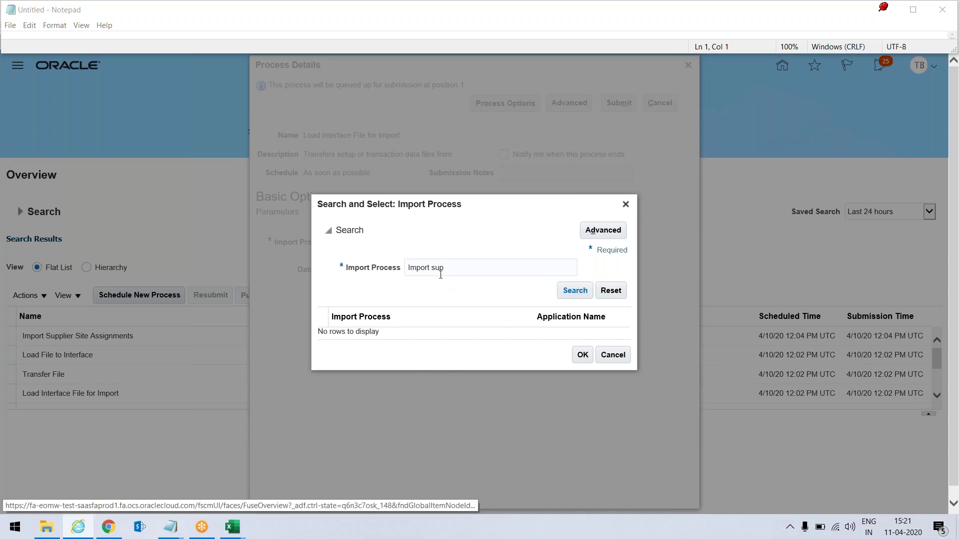
{"action": "left_click", "coordinate": [436, 268]}
{"action": "key", "text": "BackSpace"}
{"action": "type", "text": "S"}
{"action": "left_click", "coordinate": [577, 295]}
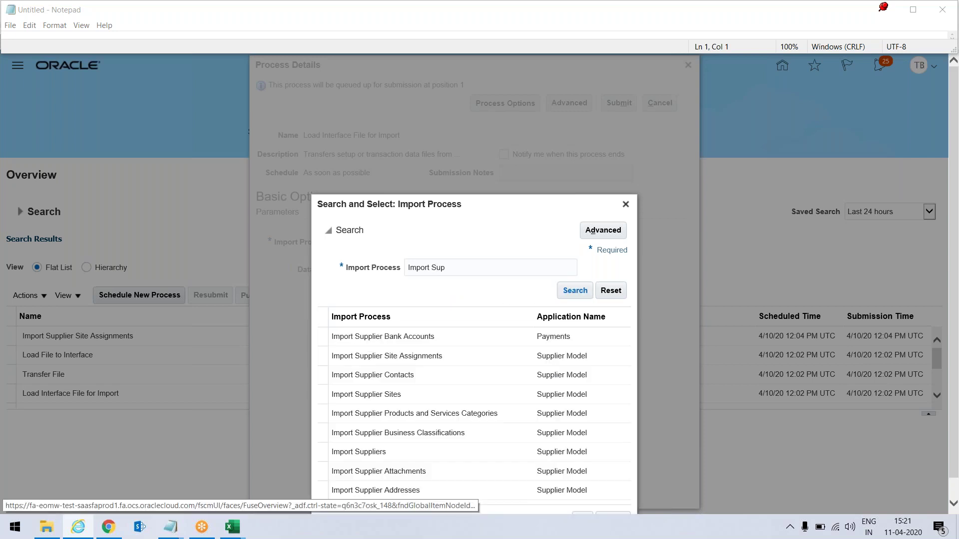
{"action": "left_click", "coordinate": [426, 370]}
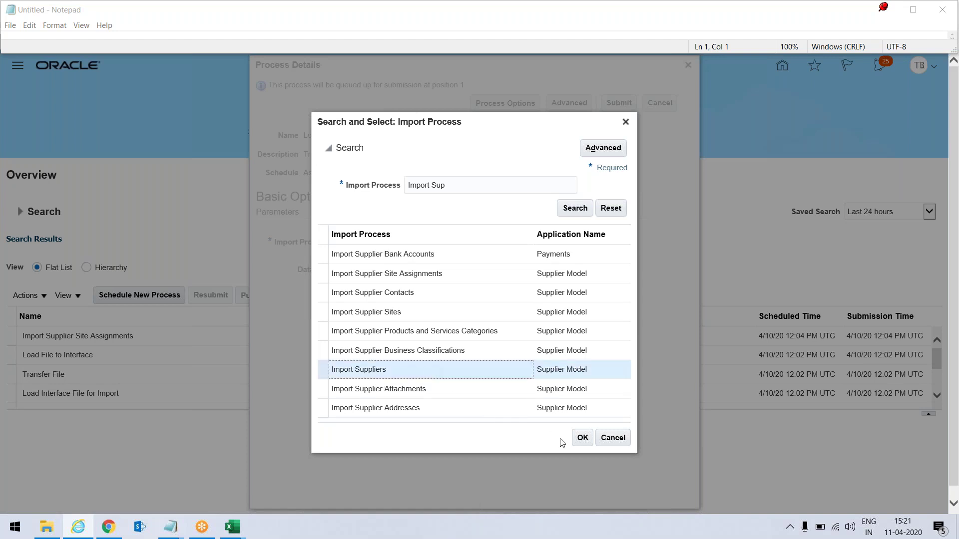
{"action": "left_click", "coordinate": [582, 438]}
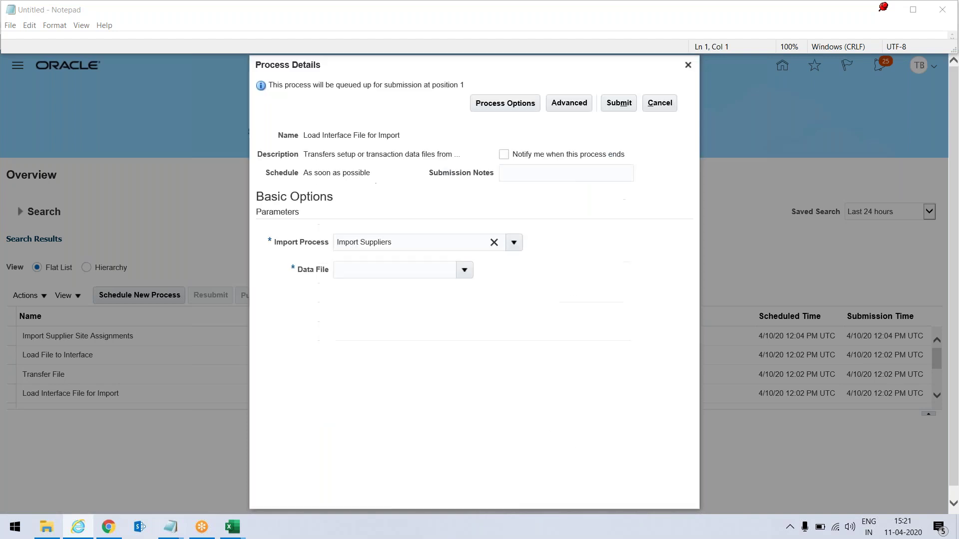
Start uploading a new data file and browse to the Supplier Upload folder in Downloads
{"action": "left_click", "coordinate": [464, 270]}
{"action": "left_click", "coordinate": [365, 308]}
{"action": "left_click", "coordinate": [535, 283]}
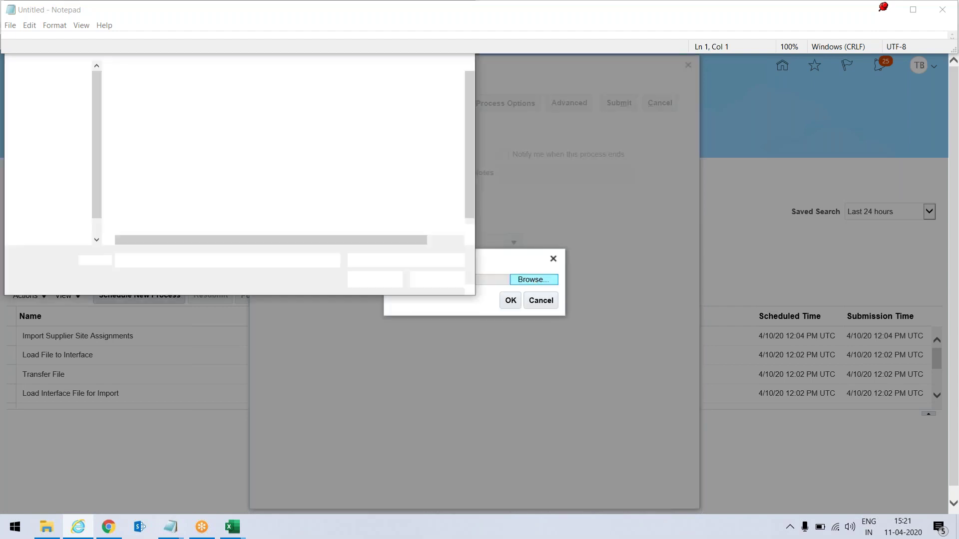
{"action": "left_click", "coordinate": [62, 134]}
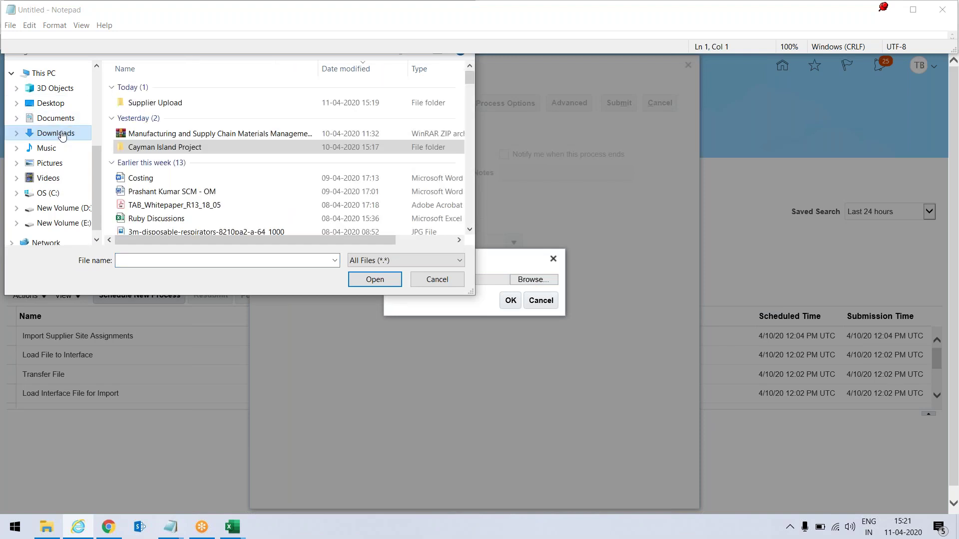
{"action": "double_click", "coordinate": [150, 99]}
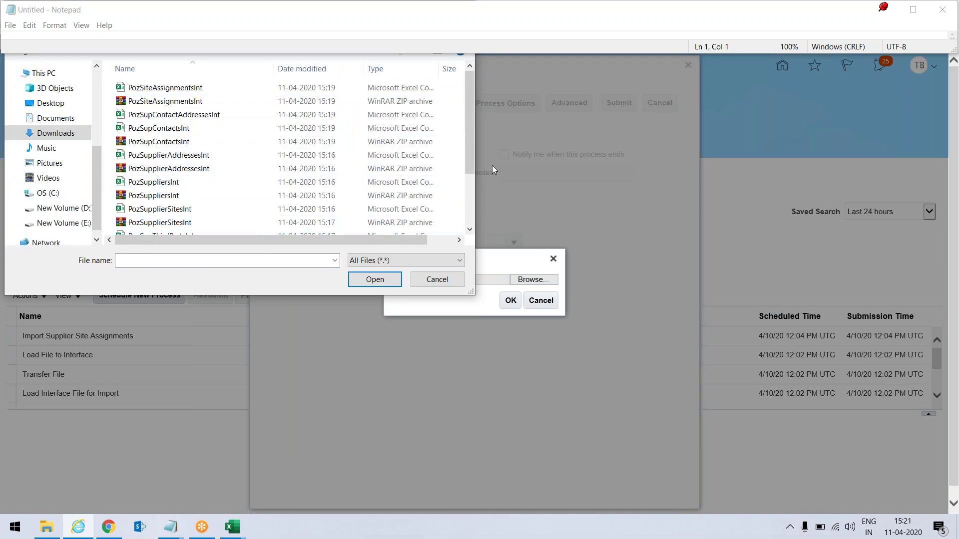
Choose the PozSuppliersInt ZIP archive and upload it as the data file for Import Suppliers
{"action": "left_click_drag", "start_coordinate": [470, 148], "coordinate": [472, 175]}
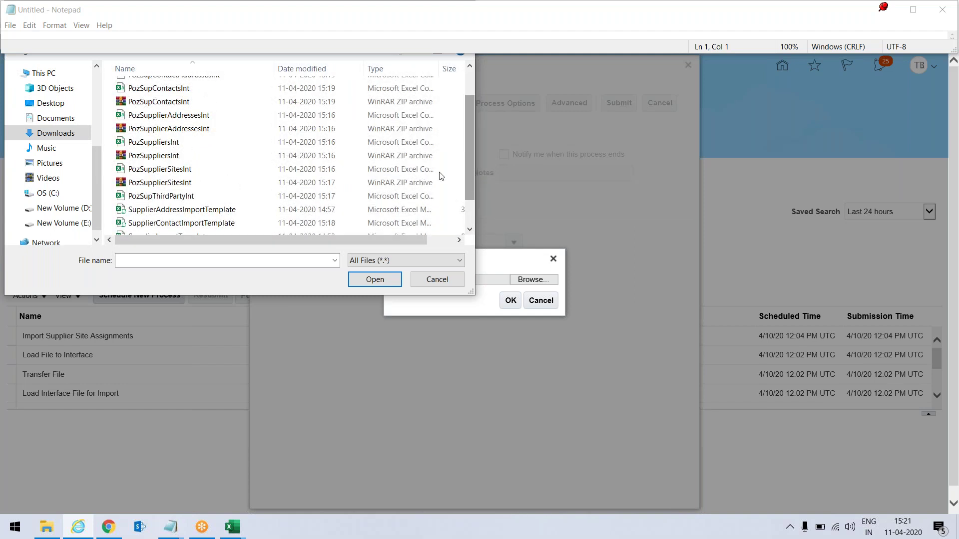
{"action": "left_click", "coordinate": [210, 183]}
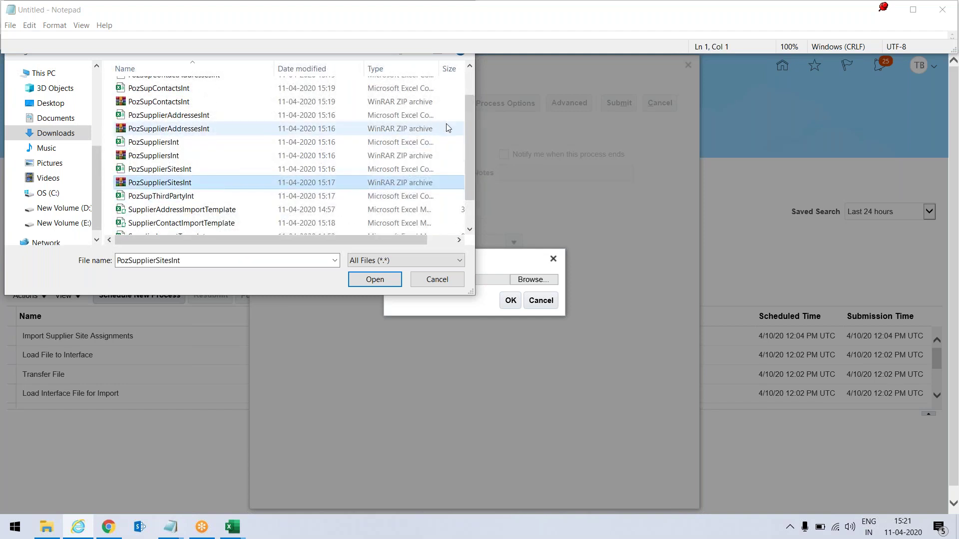
{"action": "mouse_move", "coordinate": [466, 134]}
{"action": "left_mouse_down"}
{"action": "mouse_move", "coordinate": [469, 113]}
{"action": "mouse_move", "coordinate": [467, 136]}
{"action": "left_mouse_up"}
{"action": "left_click", "coordinate": [174, 156]}
{"action": "left_click_drag", "start_coordinate": [471, 195], "coordinate": [471, 170]}
{"action": "left_click", "coordinate": [375, 280]}
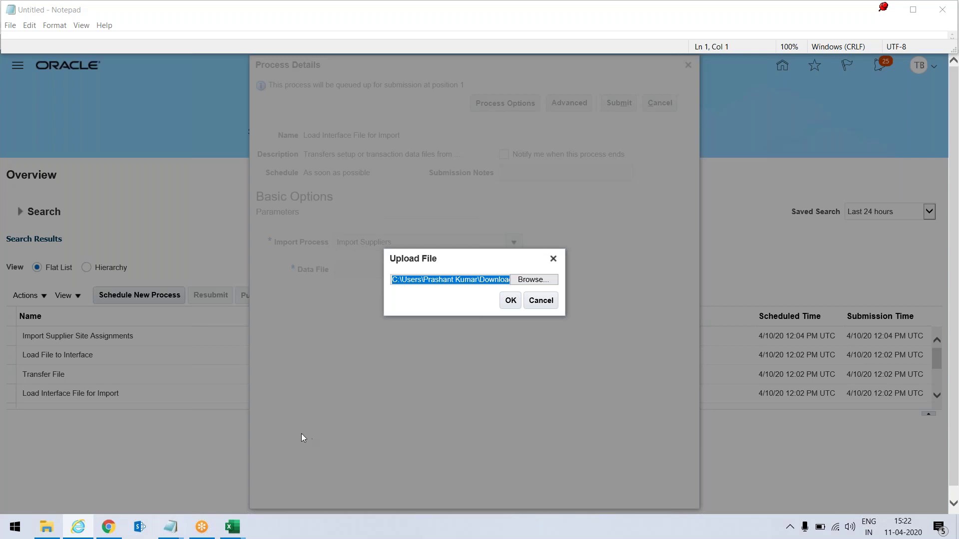
{"action": "left_click", "coordinate": [511, 301]}
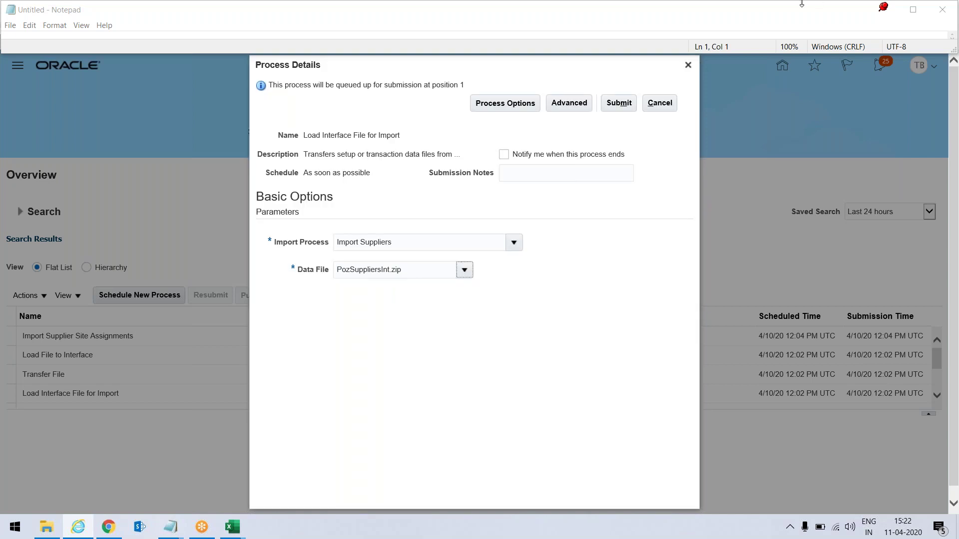
Submit the Load Interface File for Import process and show its details in the process list
{"action": "mouse_move", "coordinate": [201, 533]}
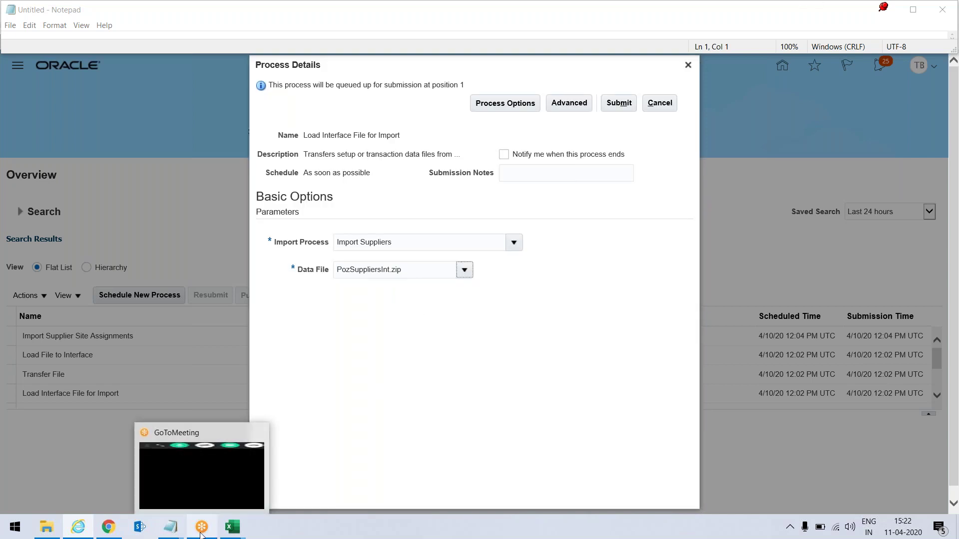
{"action": "left_click", "coordinate": [625, 106]}
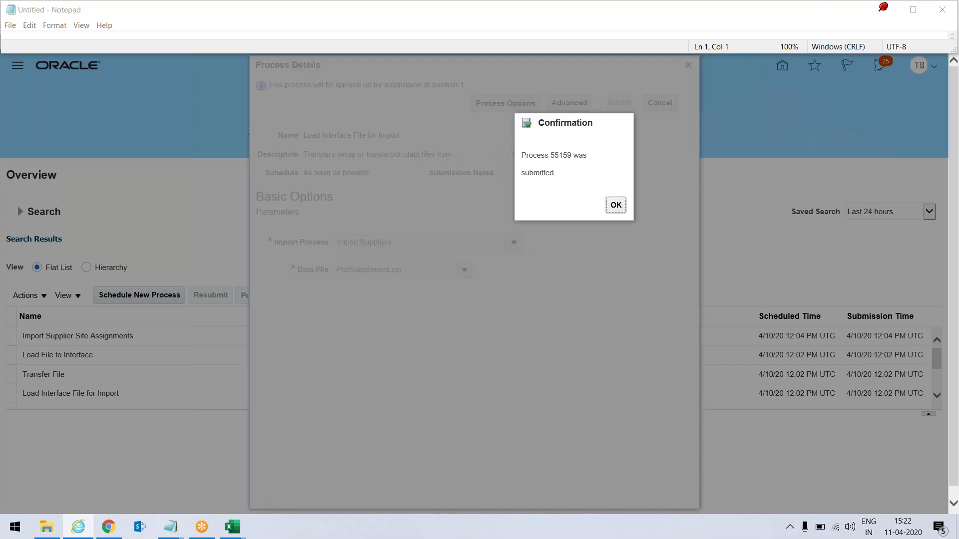
{"action": "left_click", "coordinate": [614, 205]}
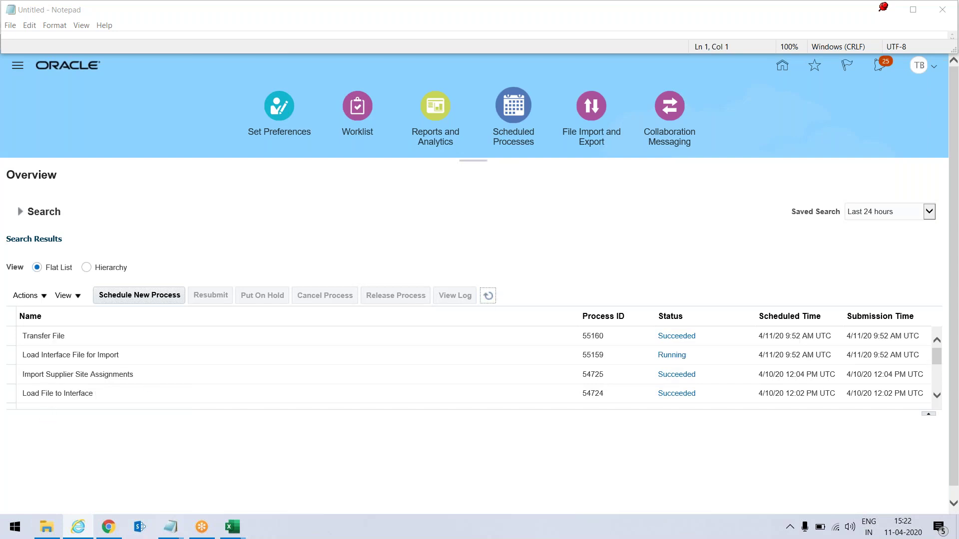
{"action": "left_click", "coordinate": [78, 352]}
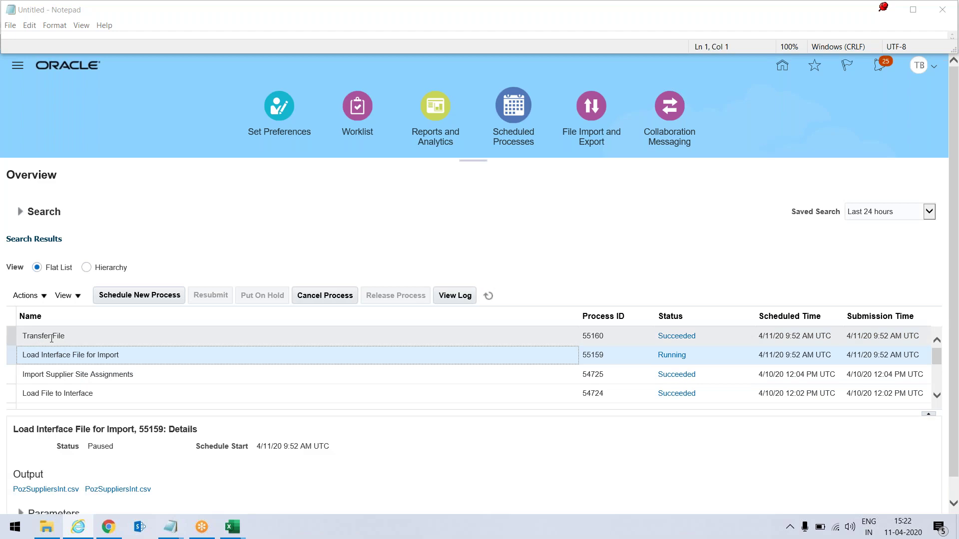
Schedule a new Load Interface File for Import process and set Import Supplier Addresses as its import process
{"action": "left_click", "coordinate": [131, 302]}
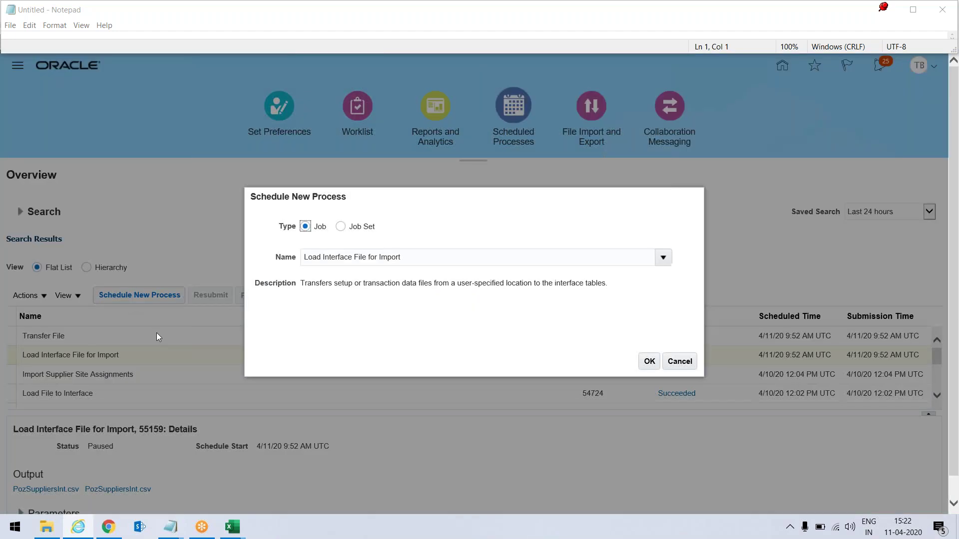
{"action": "left_click", "coordinate": [648, 360]}
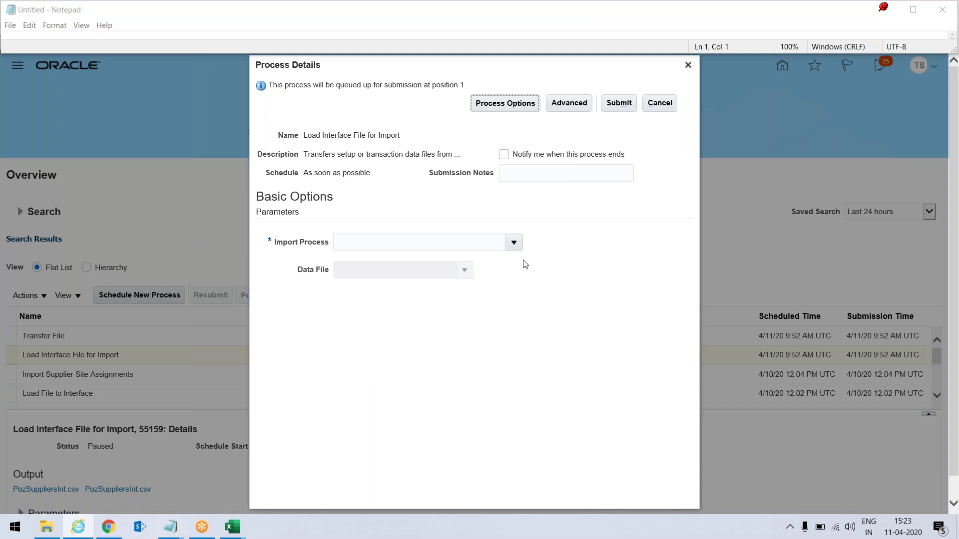
{"action": "left_click", "coordinate": [514, 243]}
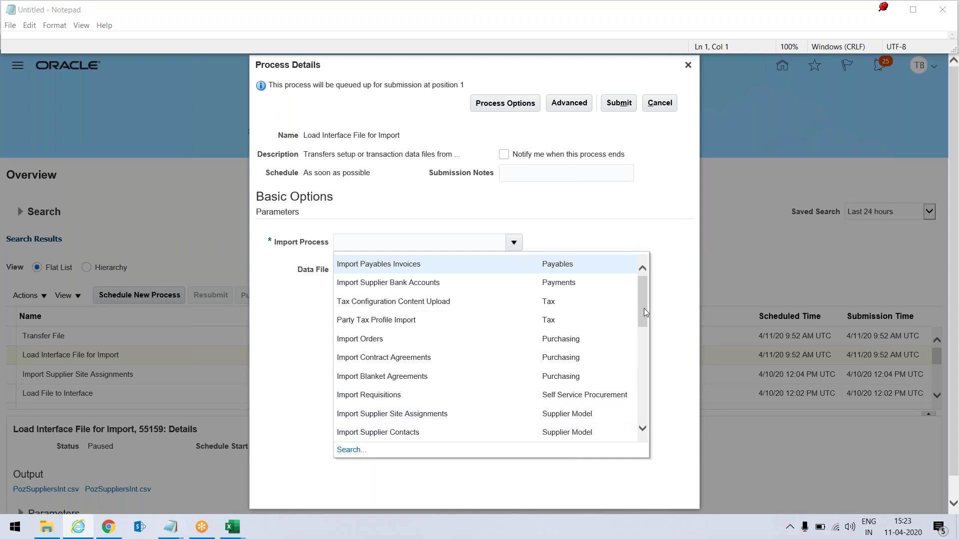
{"action": "left_click_drag", "start_coordinate": [644, 310], "coordinate": [643, 319]}
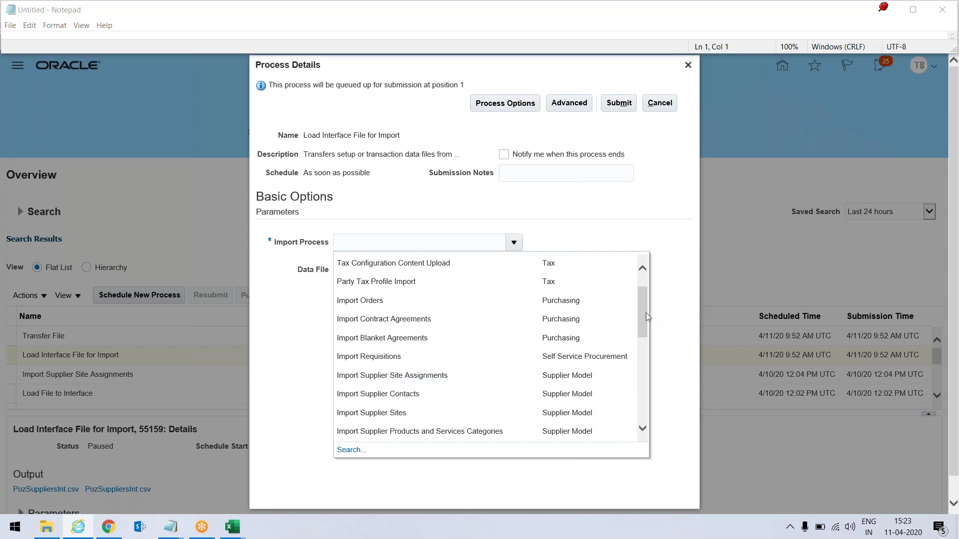
{"action": "left_click_drag", "start_coordinate": [646, 312], "coordinate": [646, 348]}
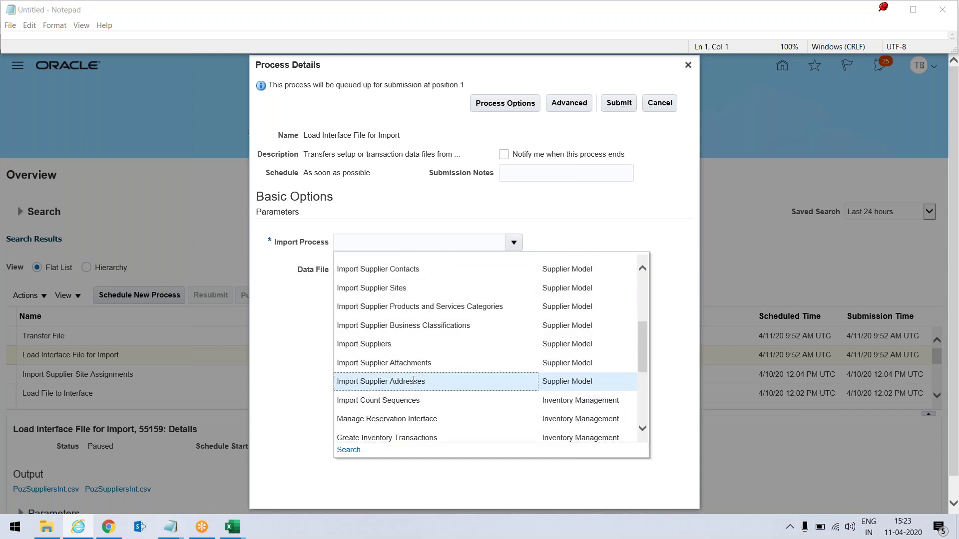
{"action": "key", "text": "Escape"}
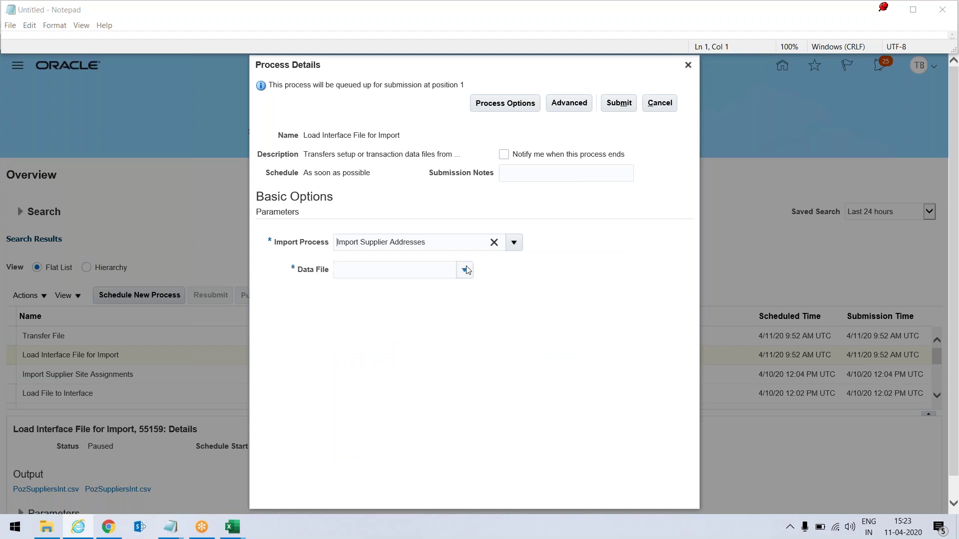
Upload the PozSupplierAddressesInt ZIP archive as the data file for Import Supplier Addresses and submit the process
{"action": "left_click", "coordinate": [464, 269]}
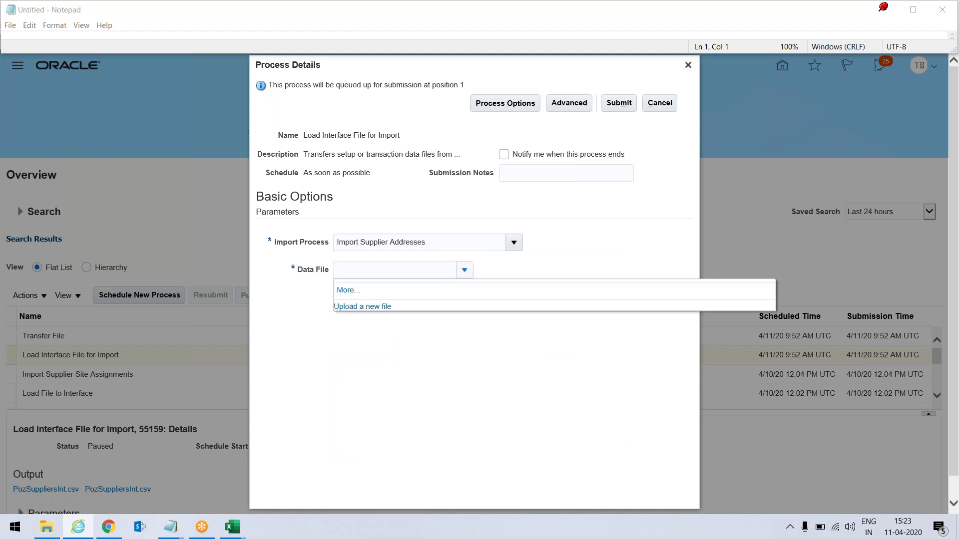
{"action": "left_click", "coordinate": [359, 307]}
{"action": "left_click", "coordinate": [534, 281]}
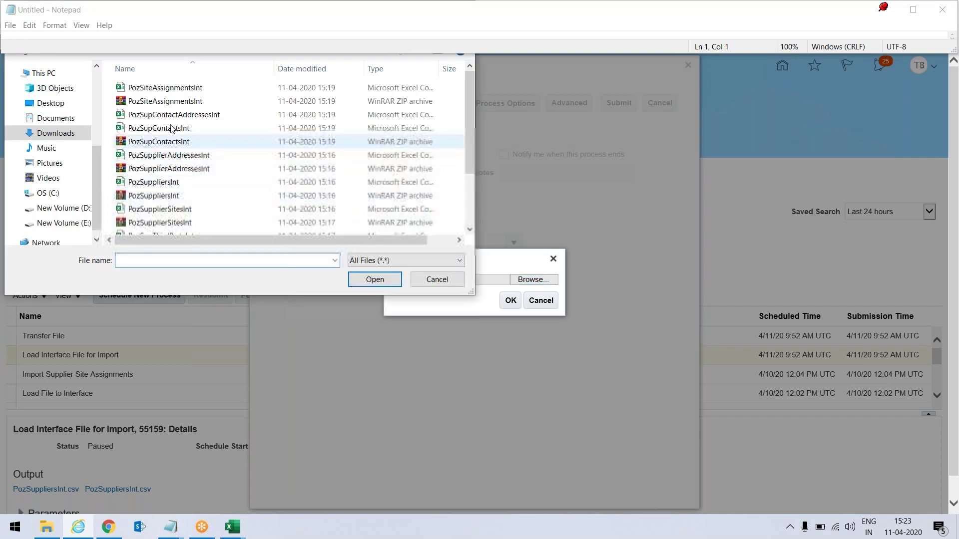
{"action": "left_click", "coordinate": [159, 170]}
{"action": "left_click", "coordinate": [371, 279]}
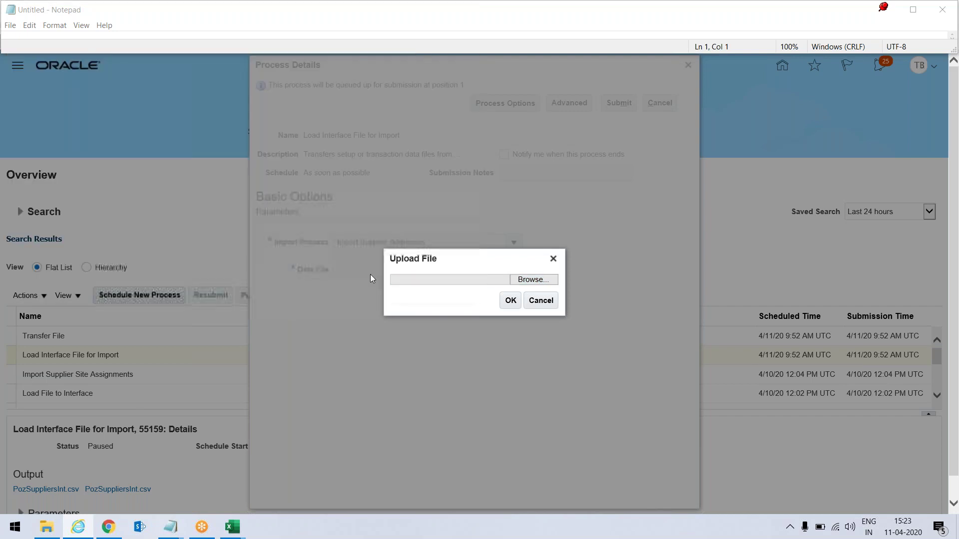
{"action": "left_click", "coordinate": [518, 305]}
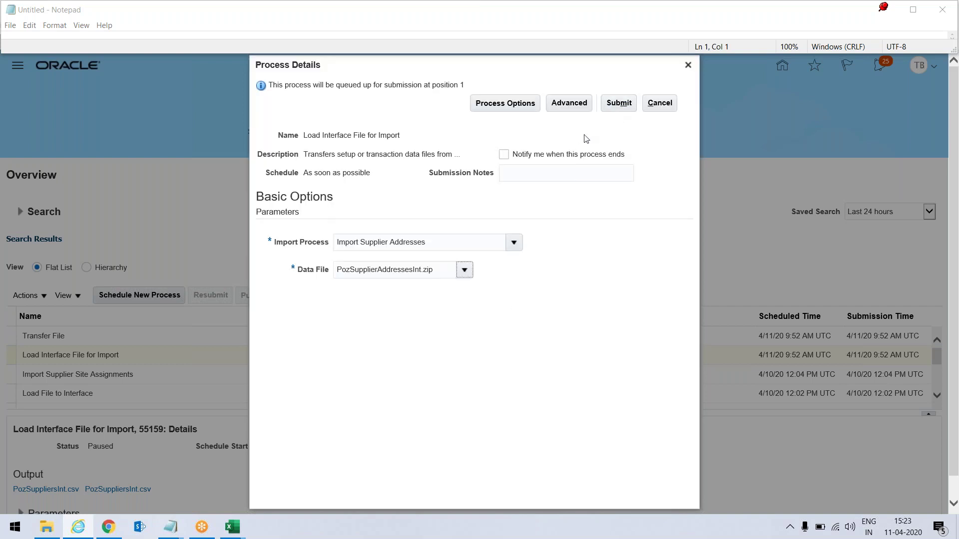
{"action": "left_click", "coordinate": [618, 103]}
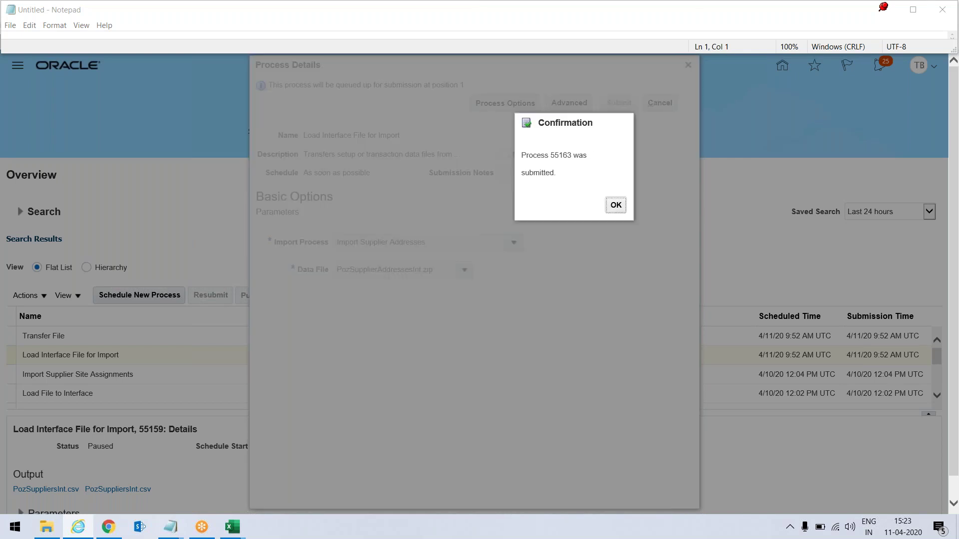
{"action": "left_click", "coordinate": [615, 212]}
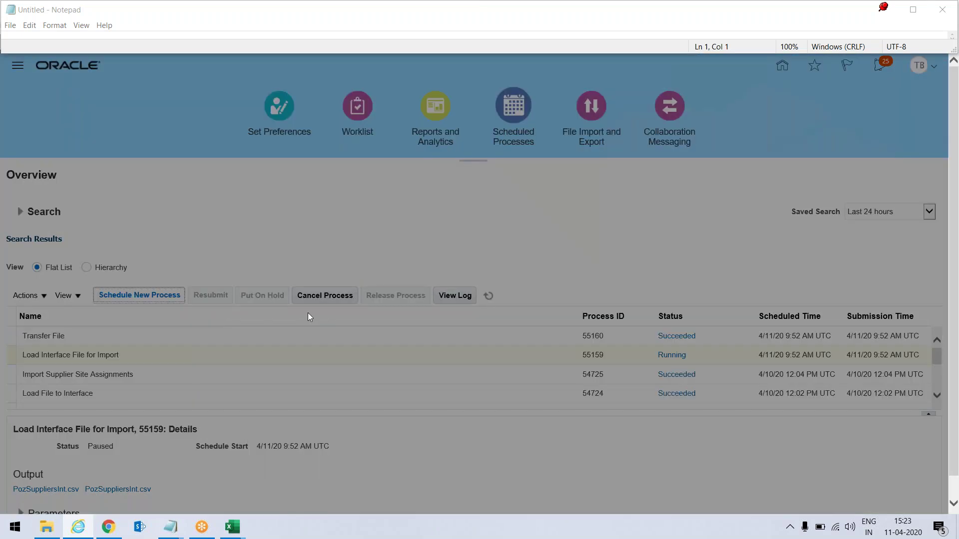
Start another Load Interface File for Import process and check the order of supplier import programs in the Notepad notes
{"action": "key", "text": "Return"}
{"action": "left_click", "coordinate": [649, 361]}
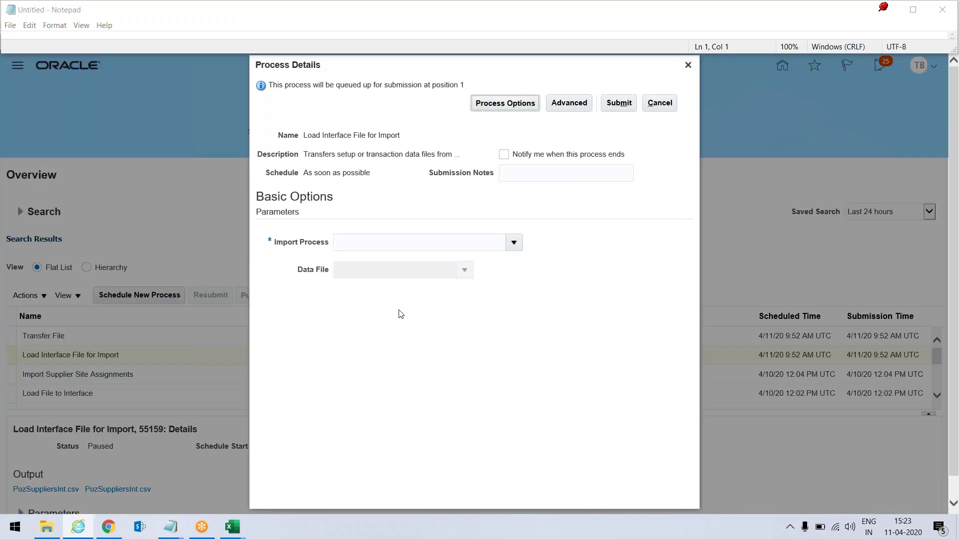
{"action": "left_click", "coordinate": [519, 243]}
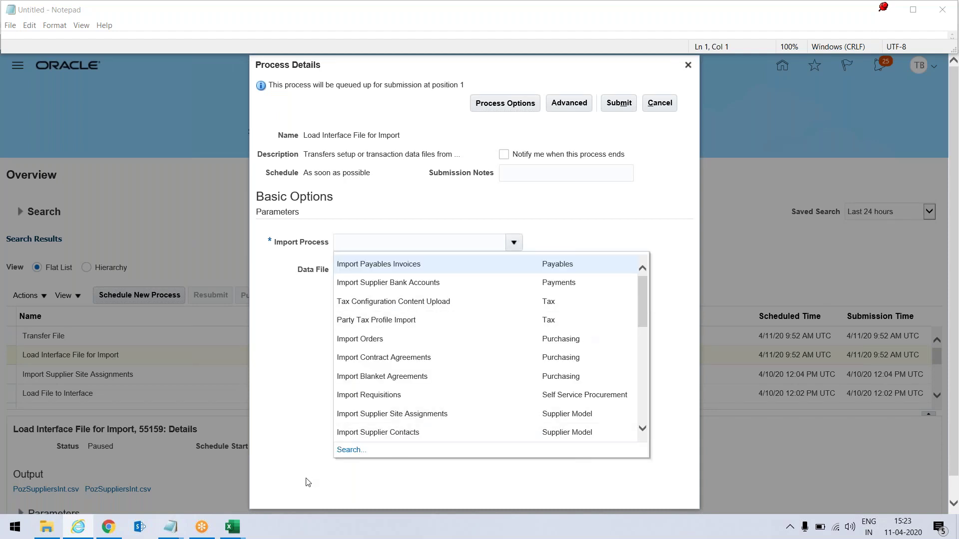
{"action": "mouse_move", "coordinate": [170, 534]}
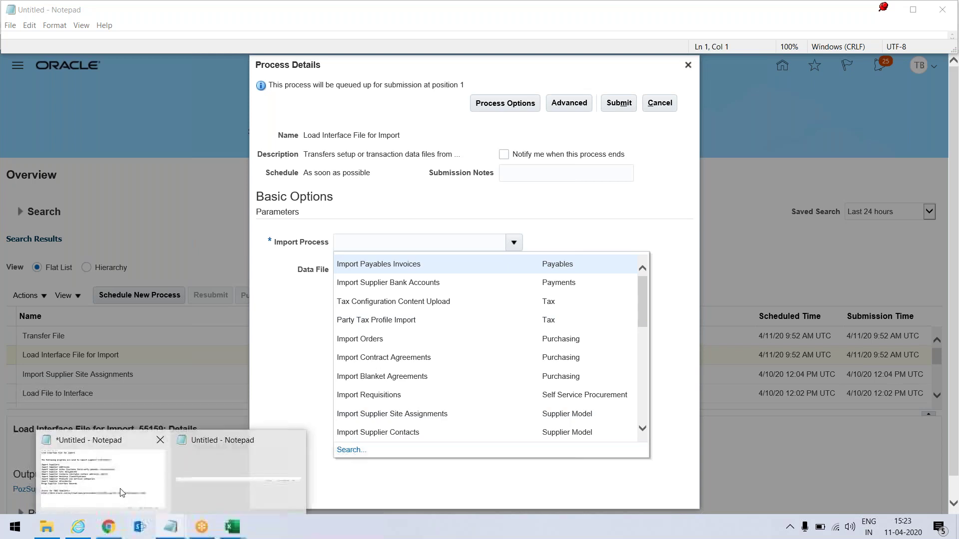
{"action": "left_click", "coordinate": [123, 493]}
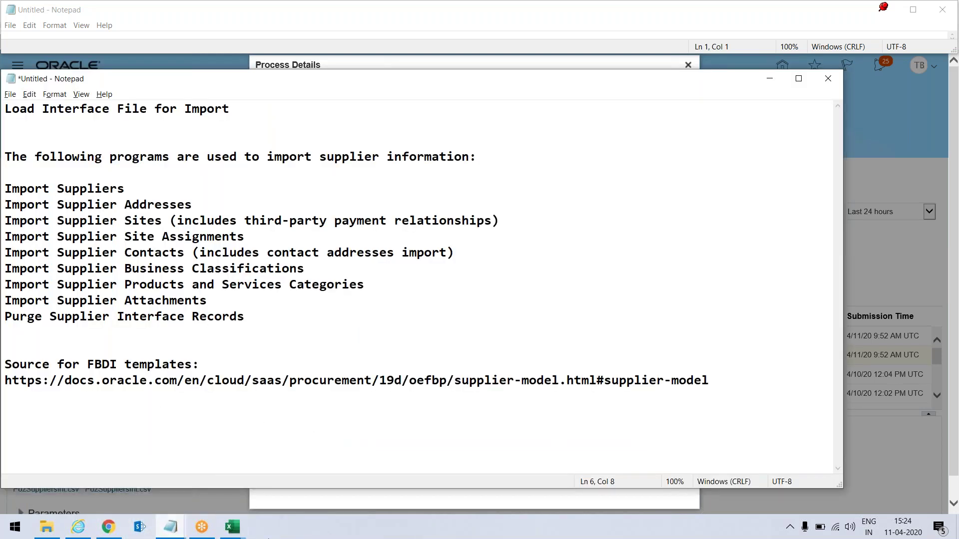
{"action": "left_click", "coordinate": [421, 64]}
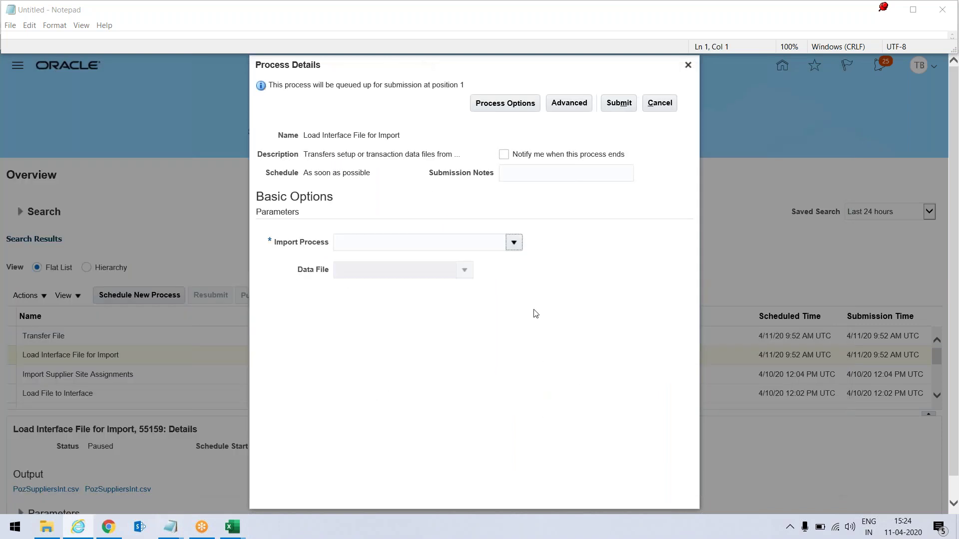
Set Import Supplier Sites as the import process for the new load job
{"action": "left_click", "coordinate": [513, 242]}
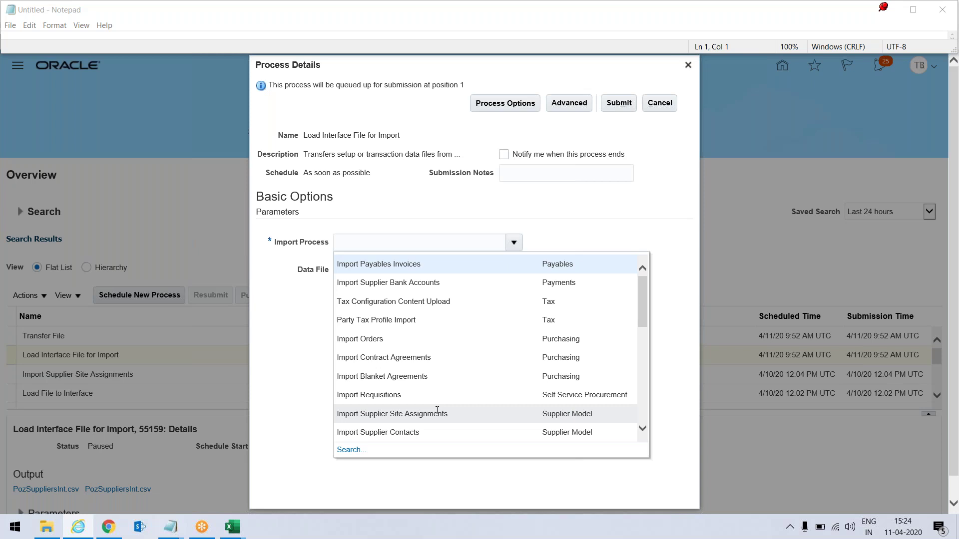
{"action": "left_click_drag", "start_coordinate": [644, 307], "coordinate": [645, 330]}
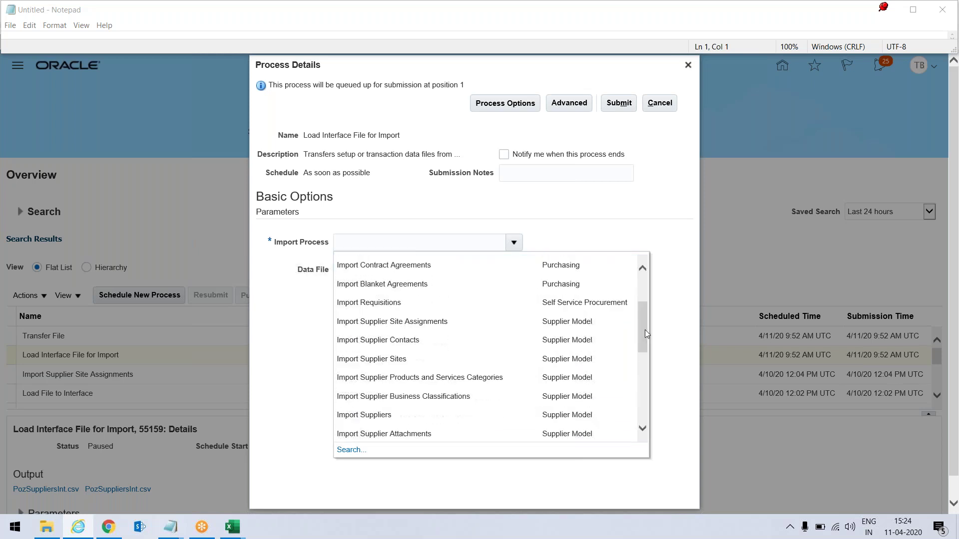
{"action": "left_click", "coordinate": [390, 361]}
Upload the PozSupplierSitesInt ZIP archive as the data file for Import Supplier Sites and submit the process
{"action": "left_click", "coordinate": [464, 270]}
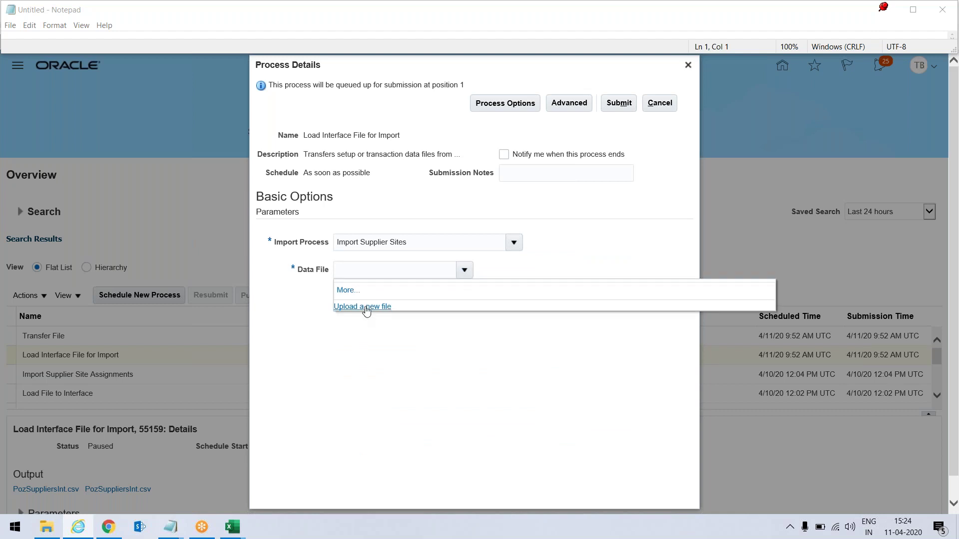
{"action": "left_click", "coordinate": [367, 306]}
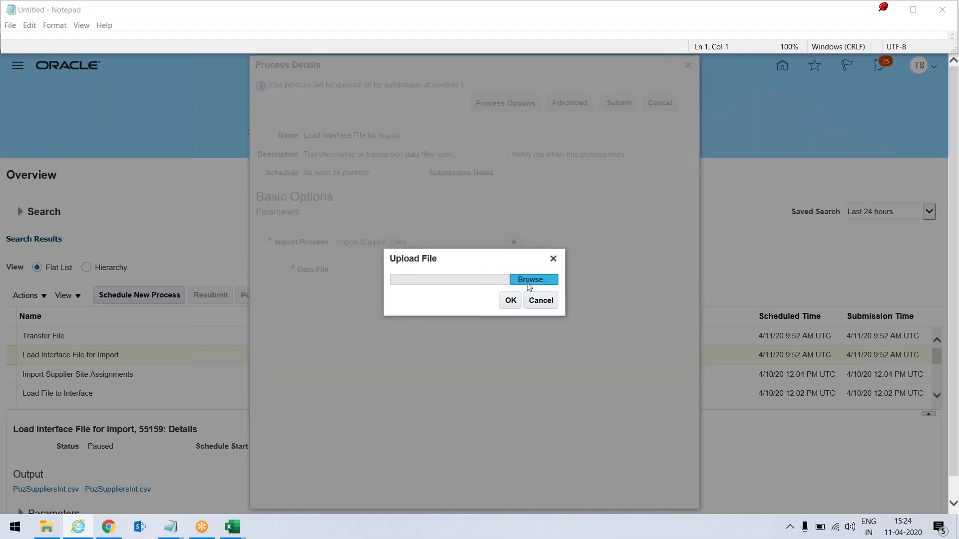
{"action": "left_click", "coordinate": [529, 280]}
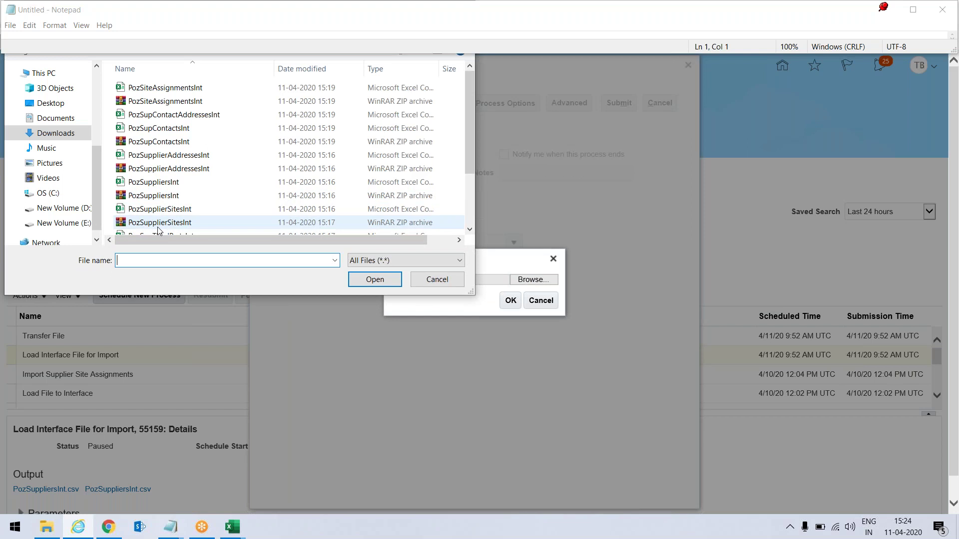
{"action": "left_click", "coordinate": [163, 225]}
{"action": "left_click", "coordinate": [374, 279]}
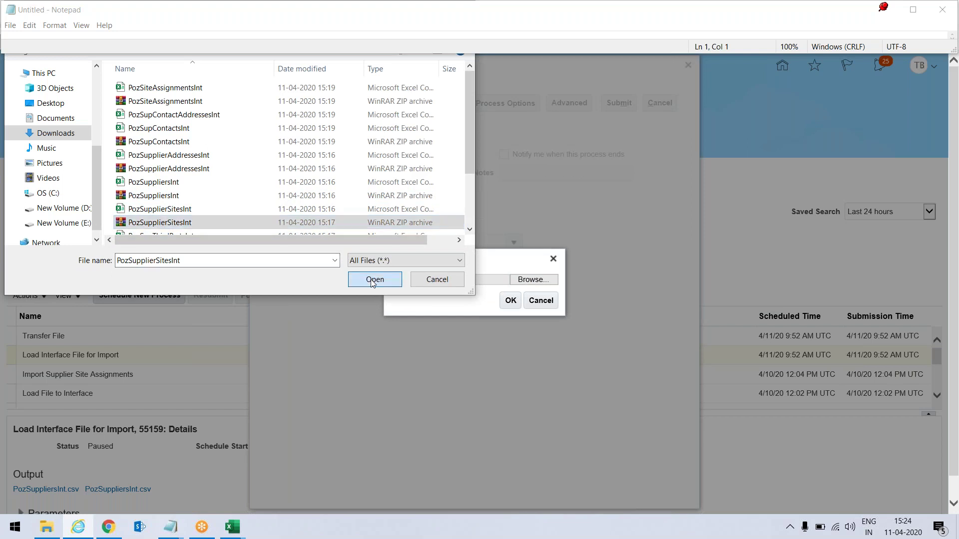
{"action": "left_click", "coordinate": [510, 300]}
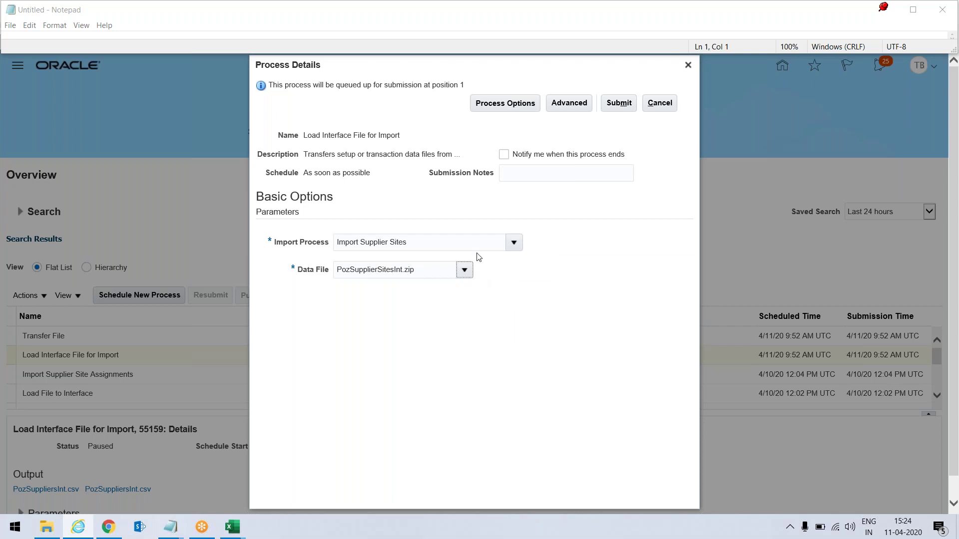
{"action": "left_click", "coordinate": [619, 103]}
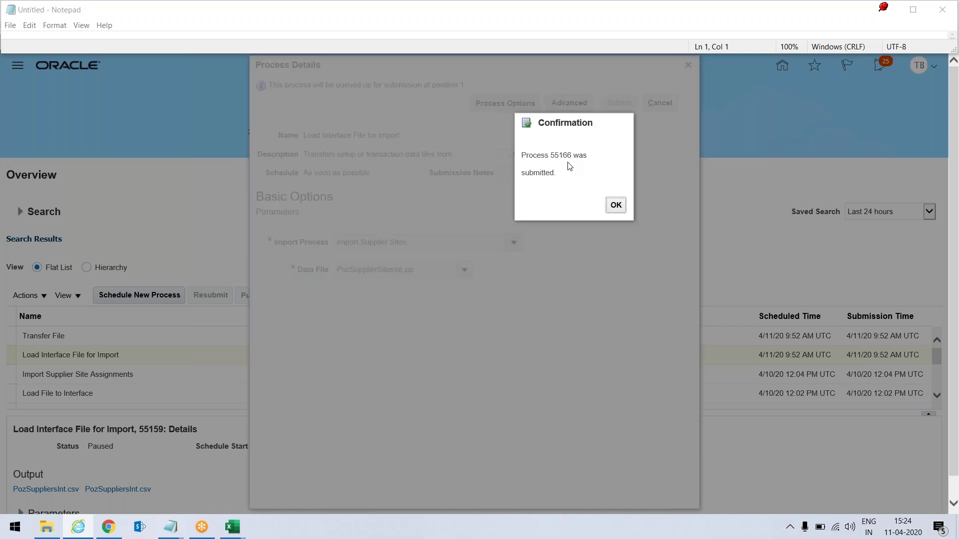
{"action": "left_click", "coordinate": [615, 205]}
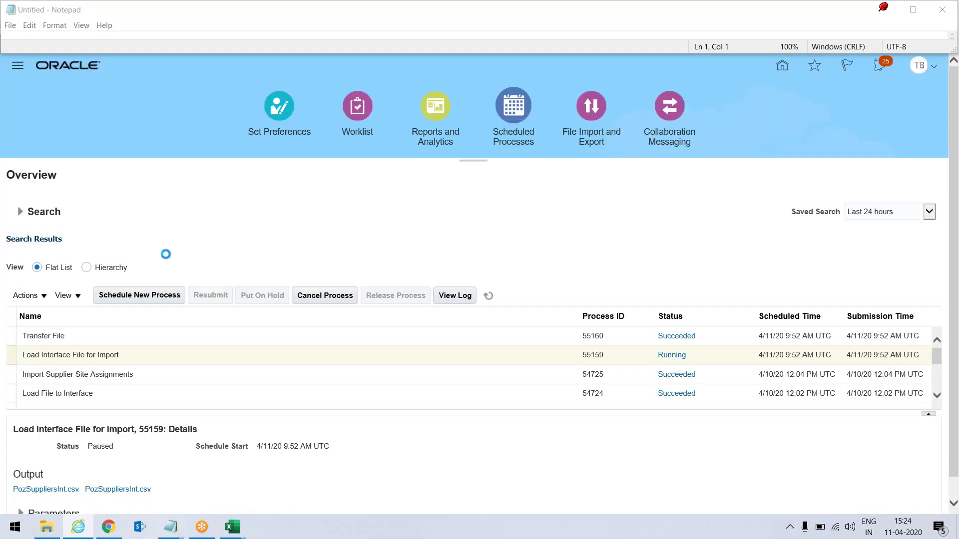
Schedule a new Load Interface File for Import process and set Import Supplier Site Assignments as its import process
{"action": "left_click", "coordinate": [120, 297]}
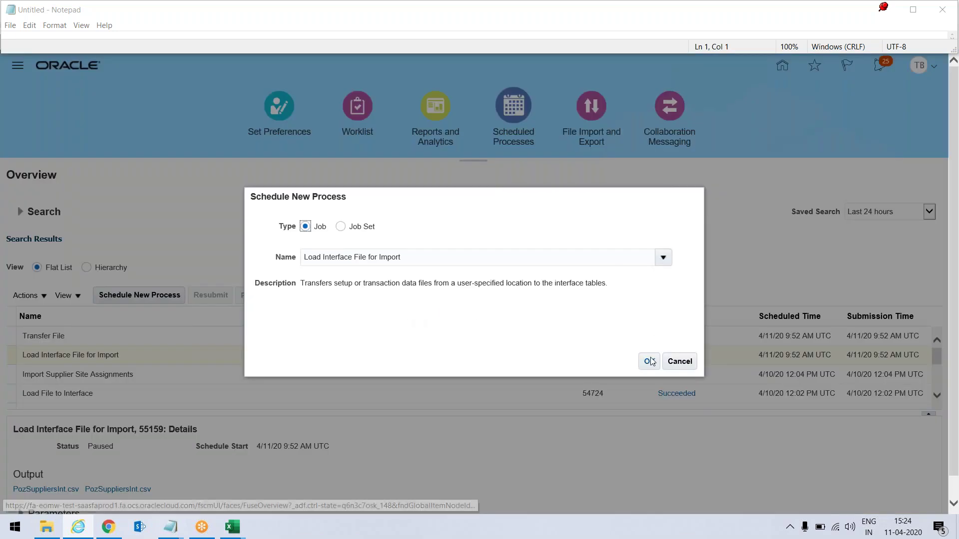
{"action": "left_click", "coordinate": [650, 361]}
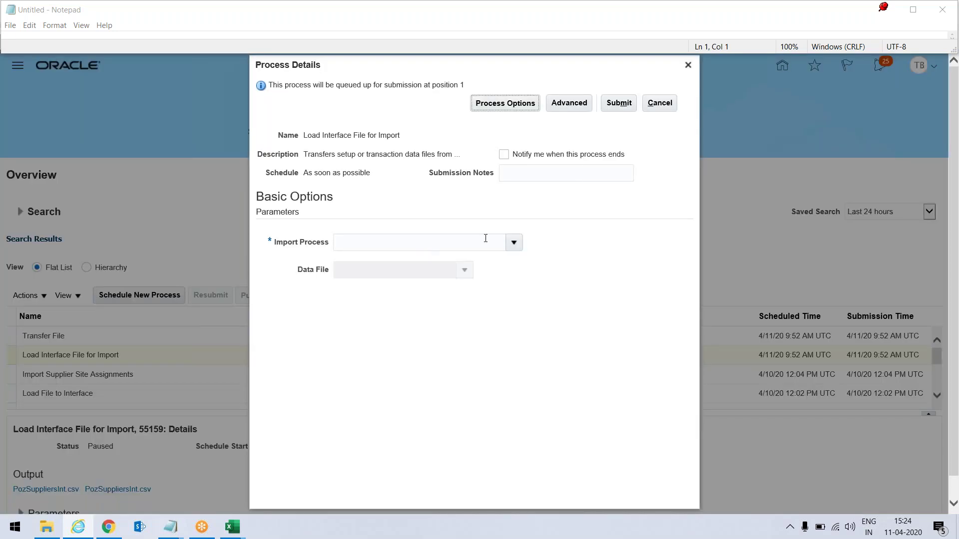
{"action": "left_click", "coordinate": [514, 242]}
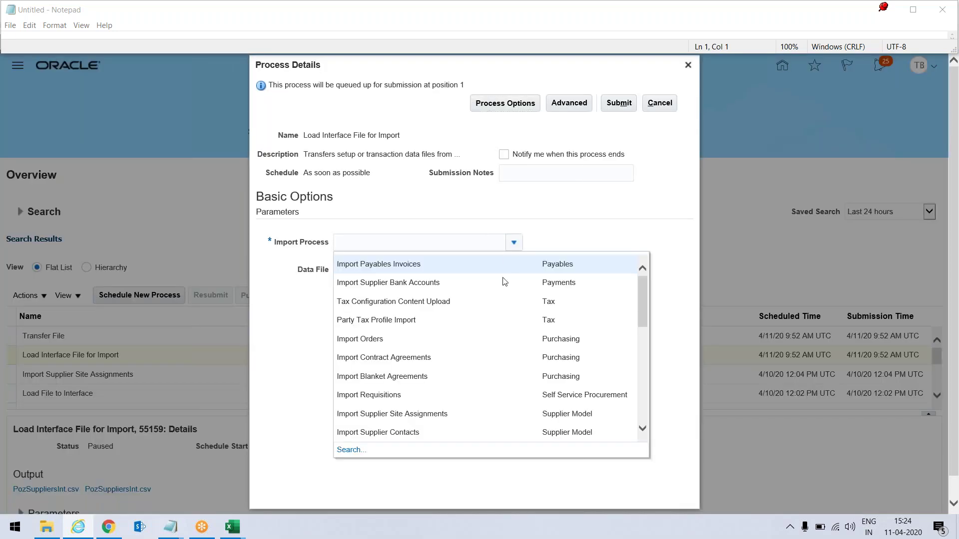
{"action": "left_click_drag", "start_coordinate": [642, 300], "coordinate": [643, 312]}
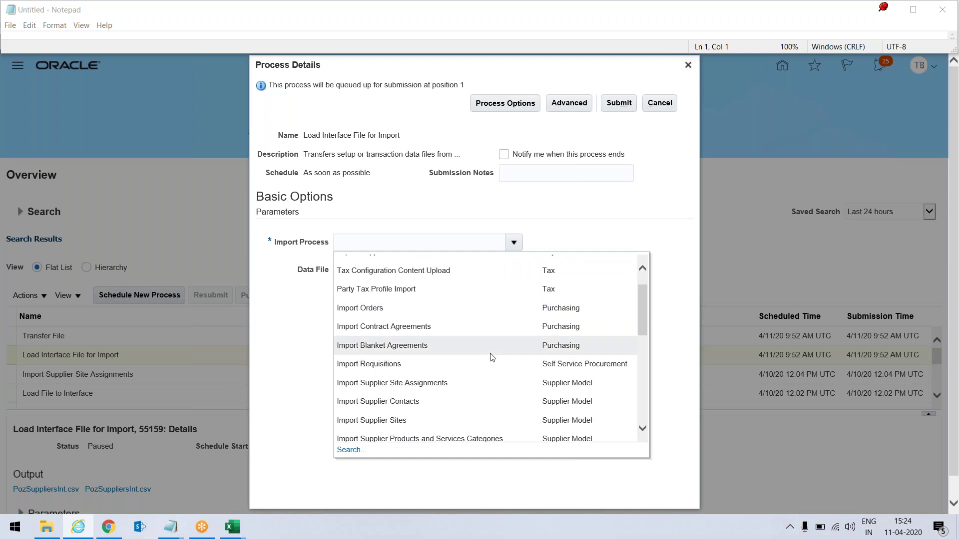
{"action": "left_click", "coordinate": [442, 383]}
{"action": "left_click", "coordinate": [464, 269]}
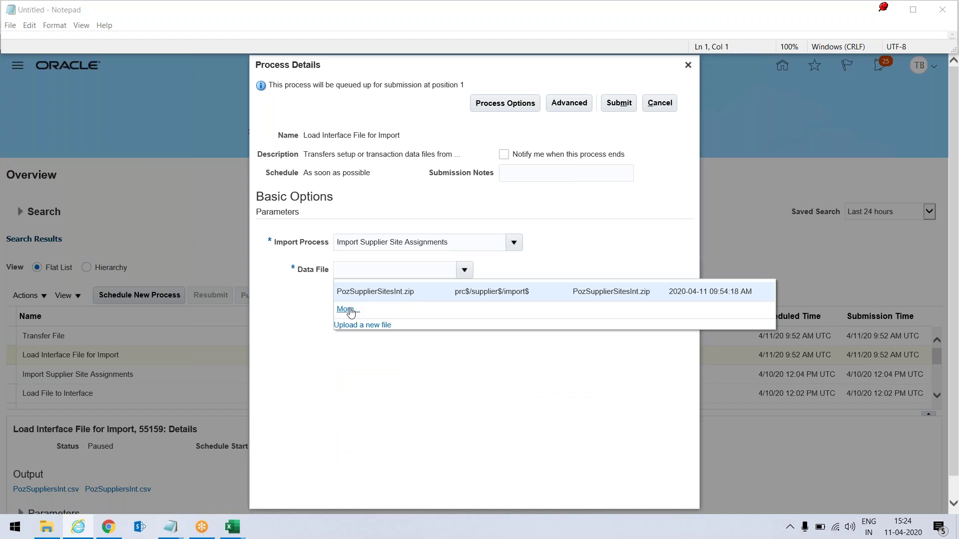
{"action": "left_click", "coordinate": [347, 310]}
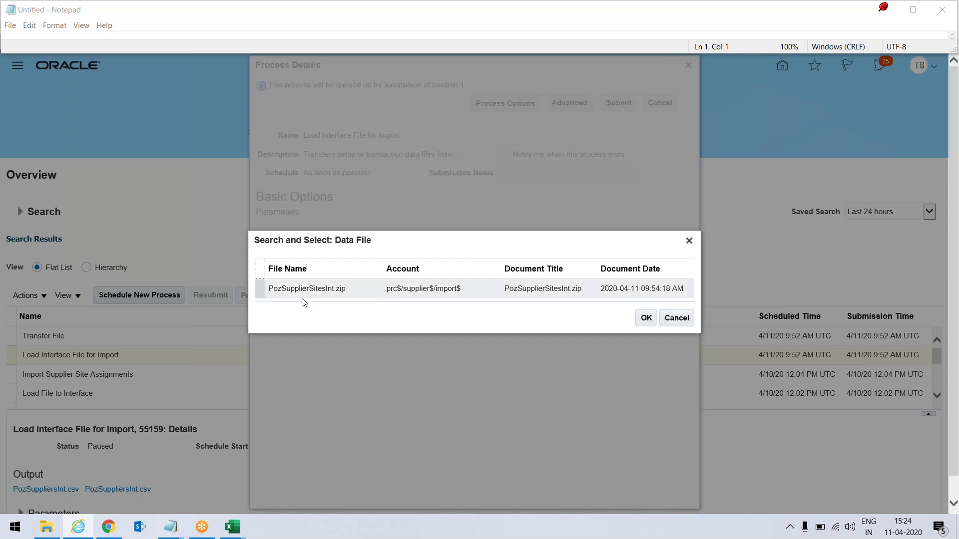
{"action": "left_click", "coordinate": [676, 320]}
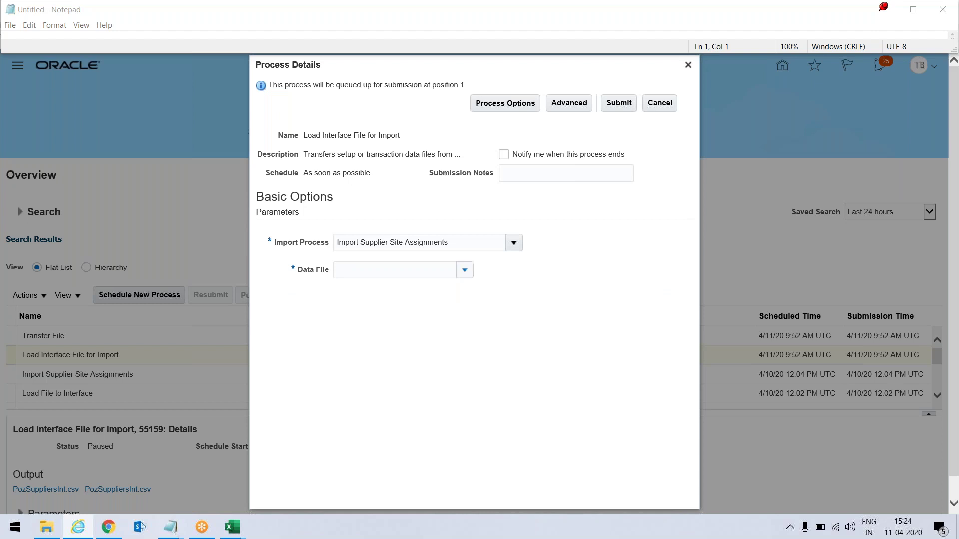
Upload the PozSiteAssignmentsInt ZIP archive as the data file for Import Supplier Site Assignments and submit the process
{"action": "left_click", "coordinate": [464, 270]}
{"action": "left_click", "coordinate": [360, 329]}
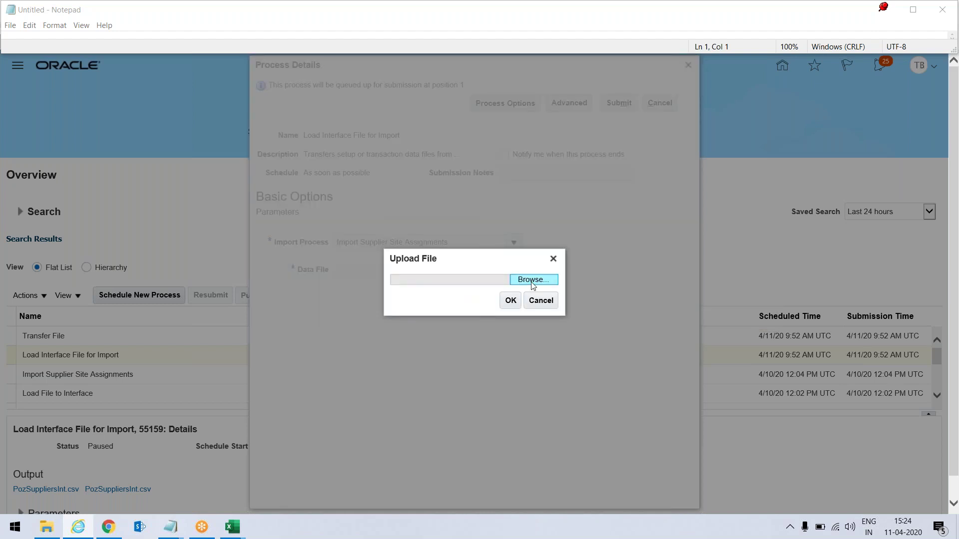
{"action": "left_click", "coordinate": [532, 282]}
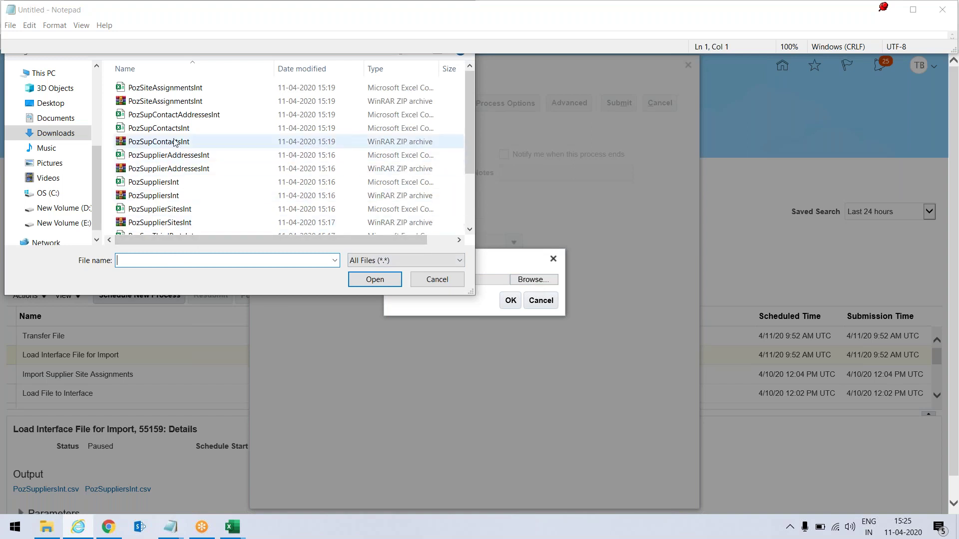
{"action": "left_click", "coordinate": [160, 103]}
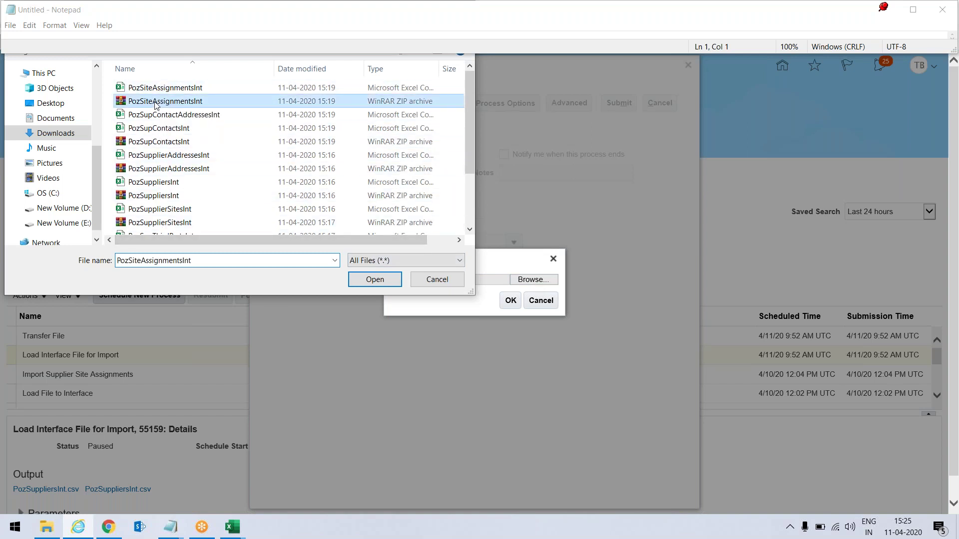
{"action": "left_click", "coordinate": [368, 280]}
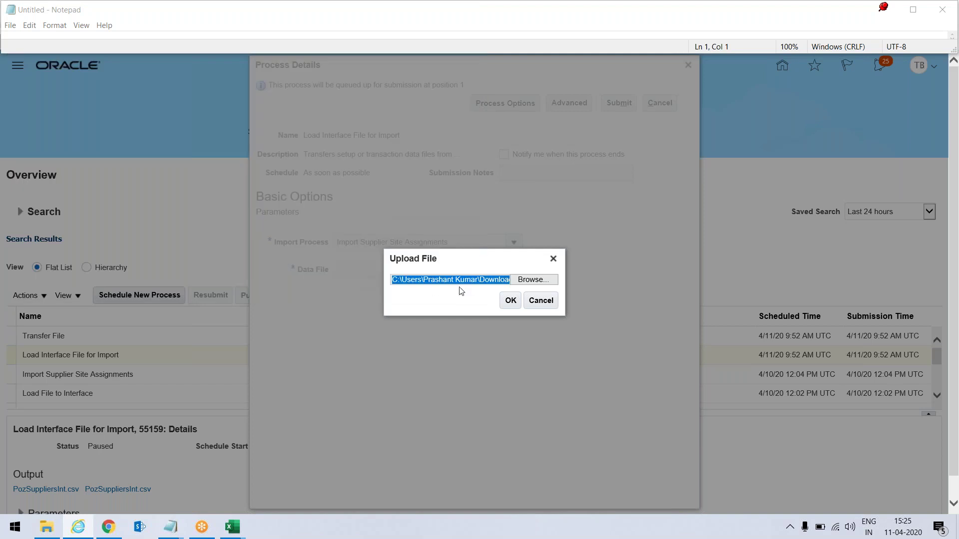
{"action": "left_click", "coordinate": [515, 298]}
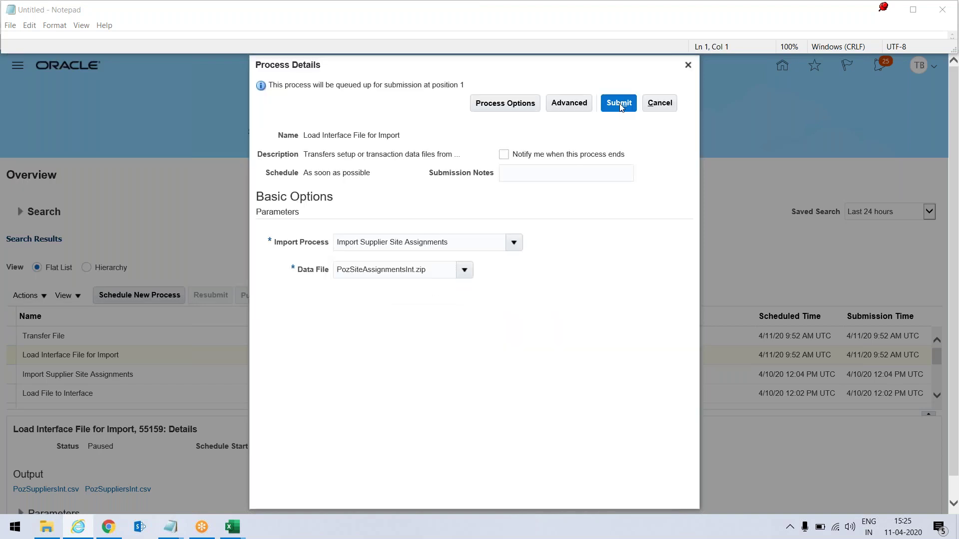
{"action": "left_click", "coordinate": [619, 101]}
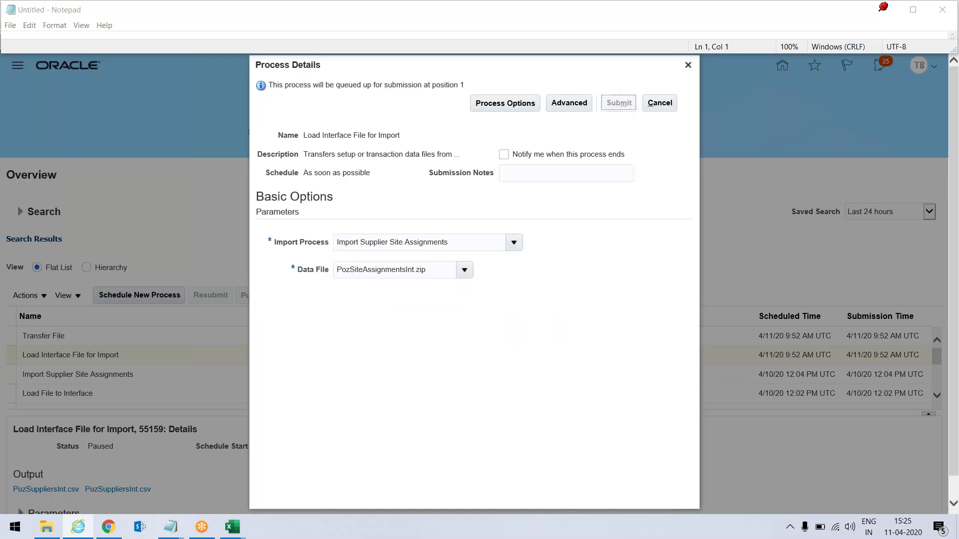
{"action": "left_click", "coordinate": [616, 205]}
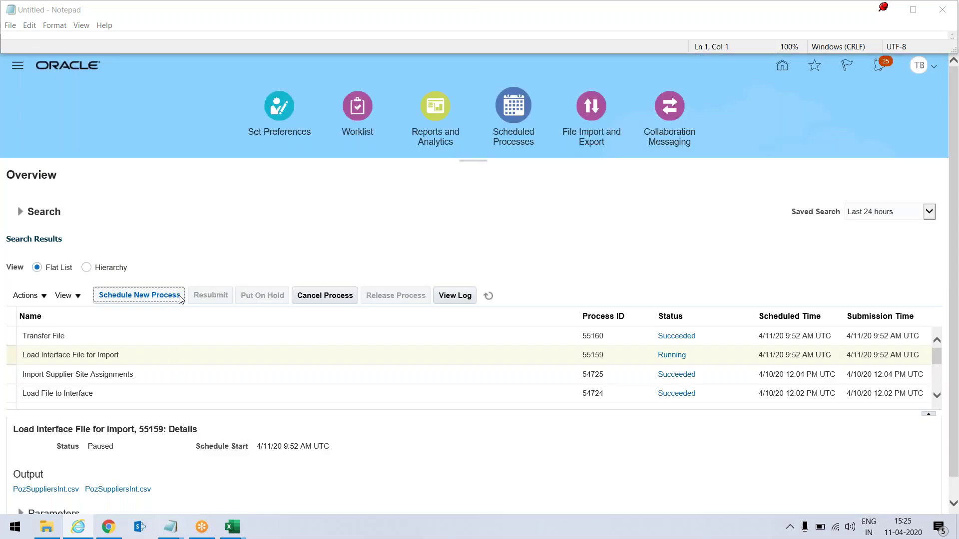
Schedule a new Load Interface File for Import process and set Import Supplier Contacts as its import process
{"action": "left_click", "coordinate": [169, 295]}
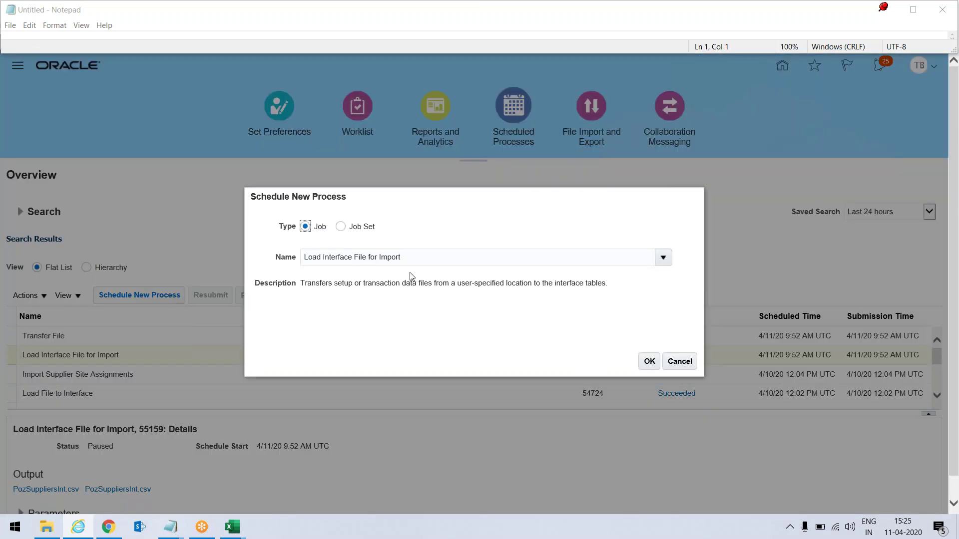
{"action": "left_click", "coordinate": [648, 361]}
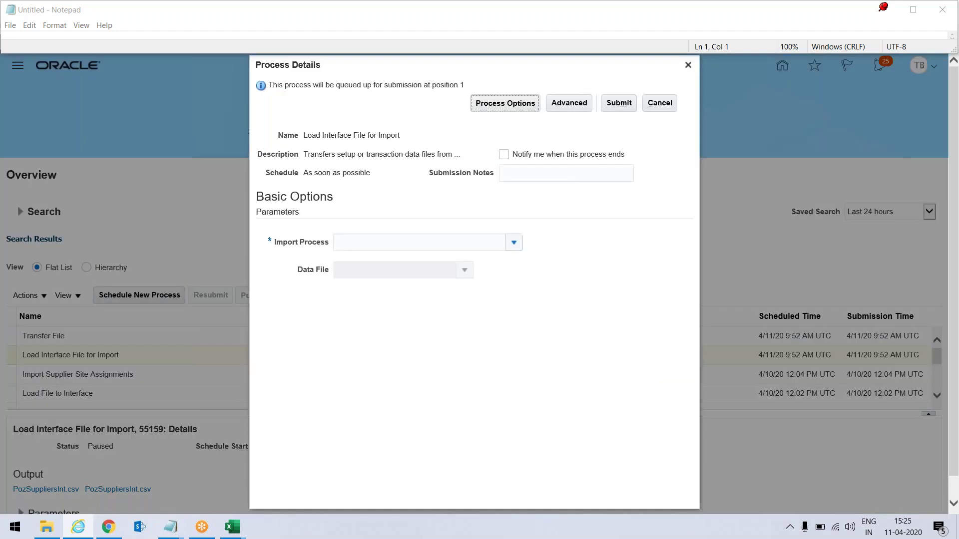
{"action": "left_click", "coordinate": [514, 243]}
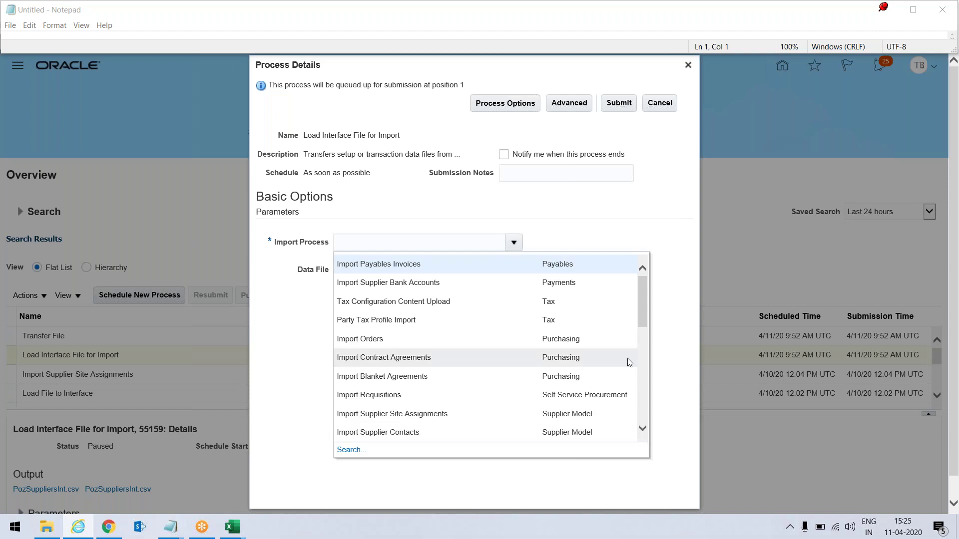
{"action": "left_click", "coordinate": [387, 438]}
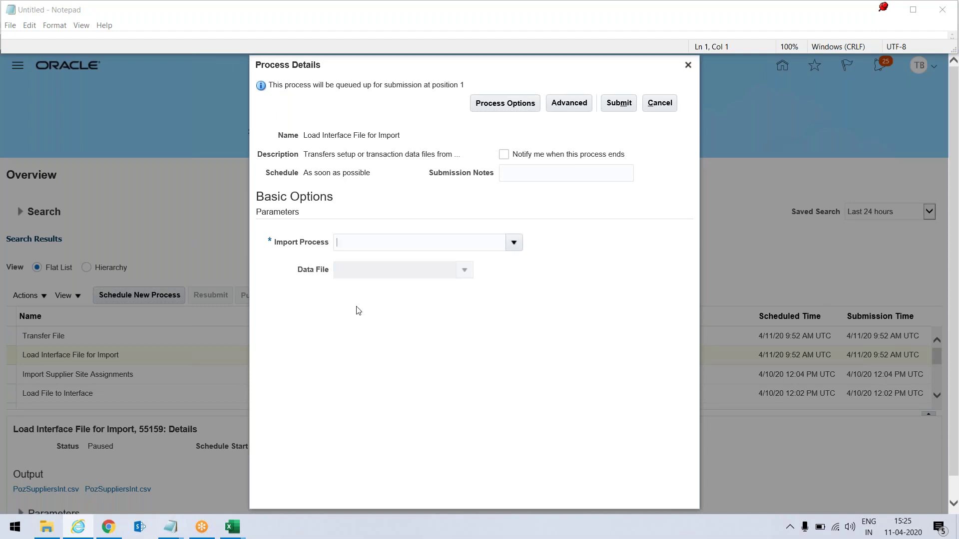
Upload the PozSupContactsInt ZIP archive as the data file for Import Supplier Contacts and submit the process
{"action": "left_click", "coordinate": [465, 272]}
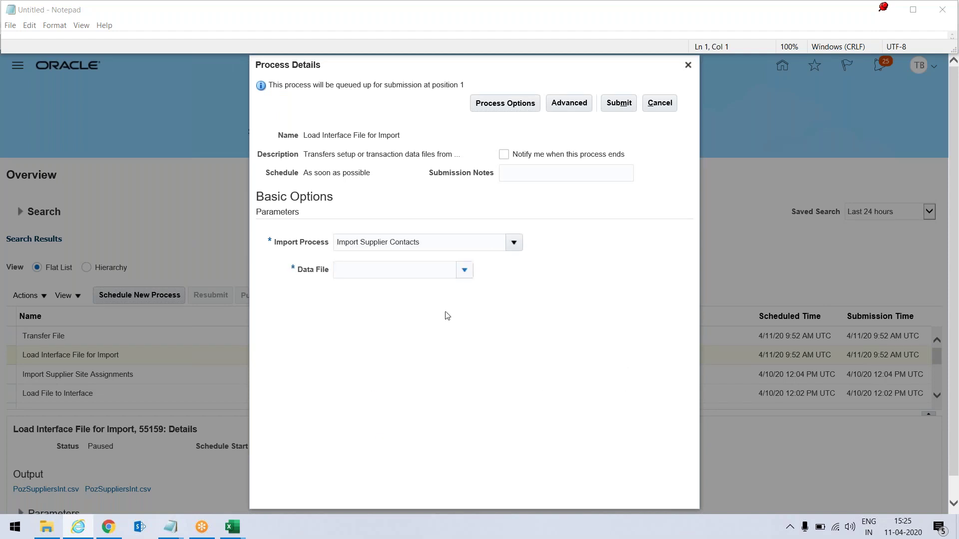
{"action": "left_click", "coordinate": [356, 328]}
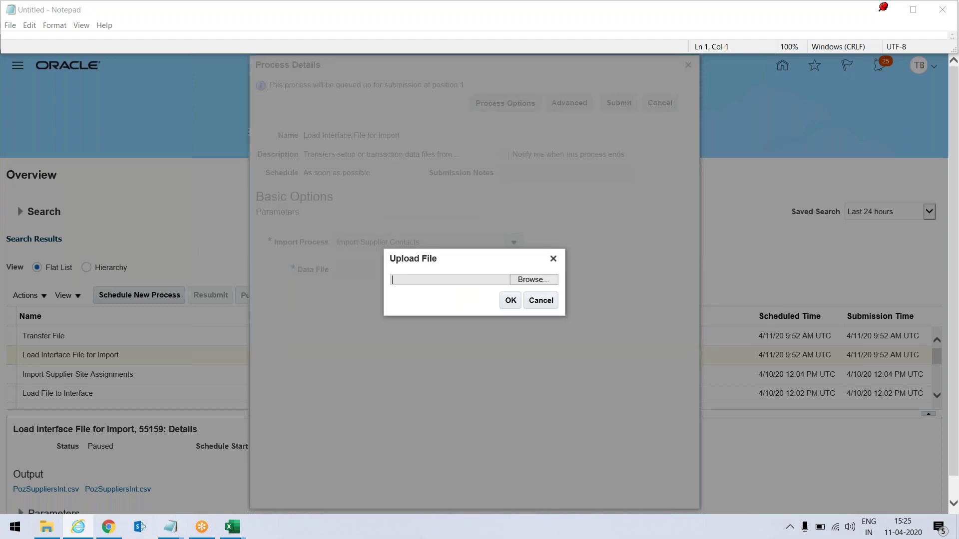
{"action": "left_click", "coordinate": [533, 279]}
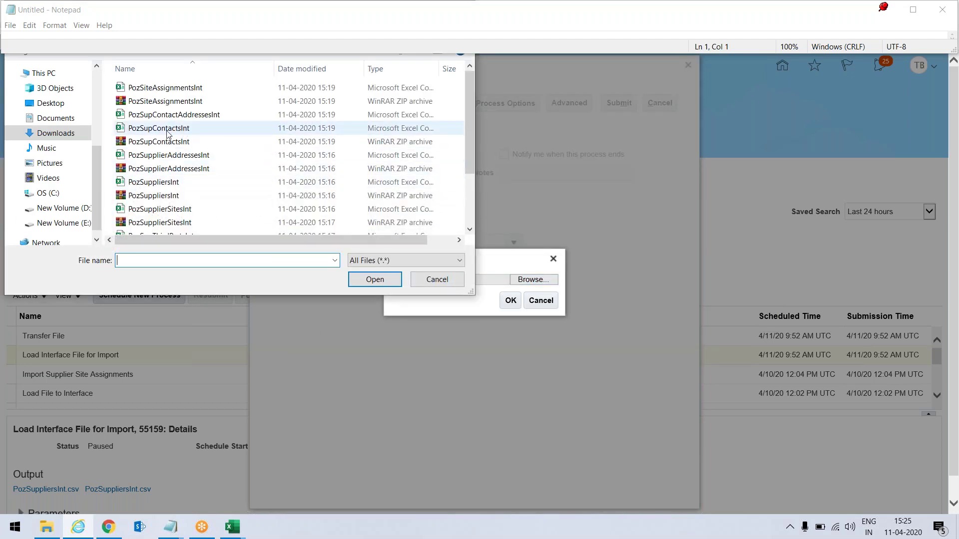
{"action": "left_click", "coordinate": [159, 142]}
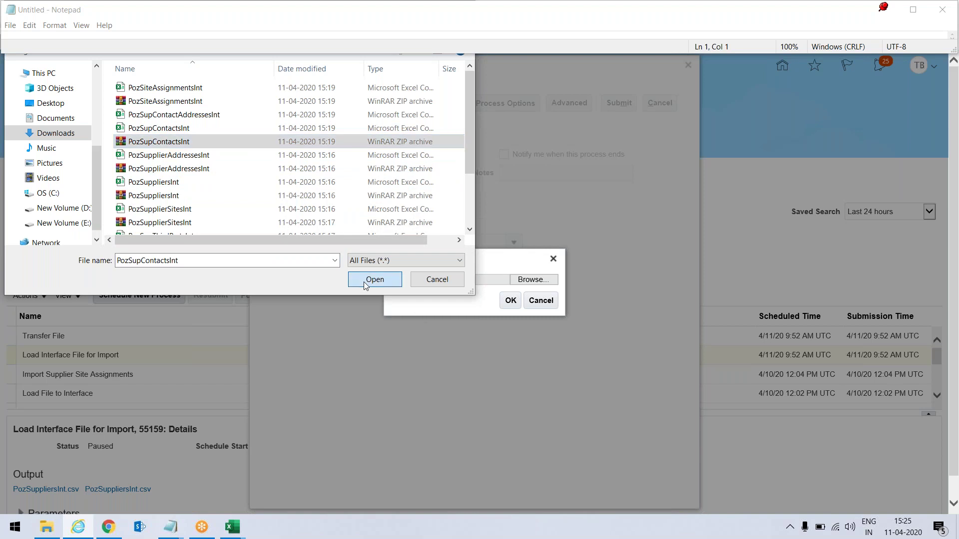
{"action": "left_click", "coordinate": [364, 282]}
{"action": "left_click", "coordinate": [509, 304]}
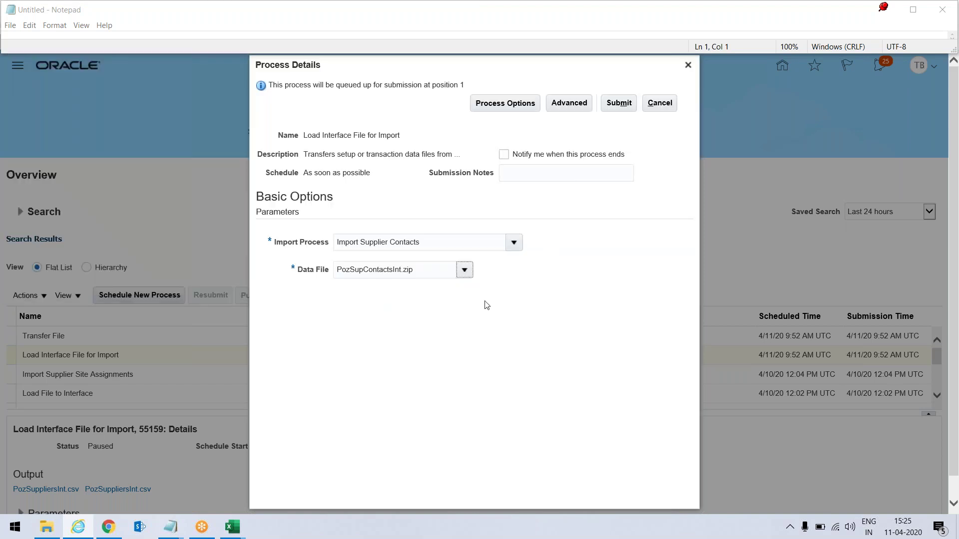
{"action": "left_click", "coordinate": [619, 102]}
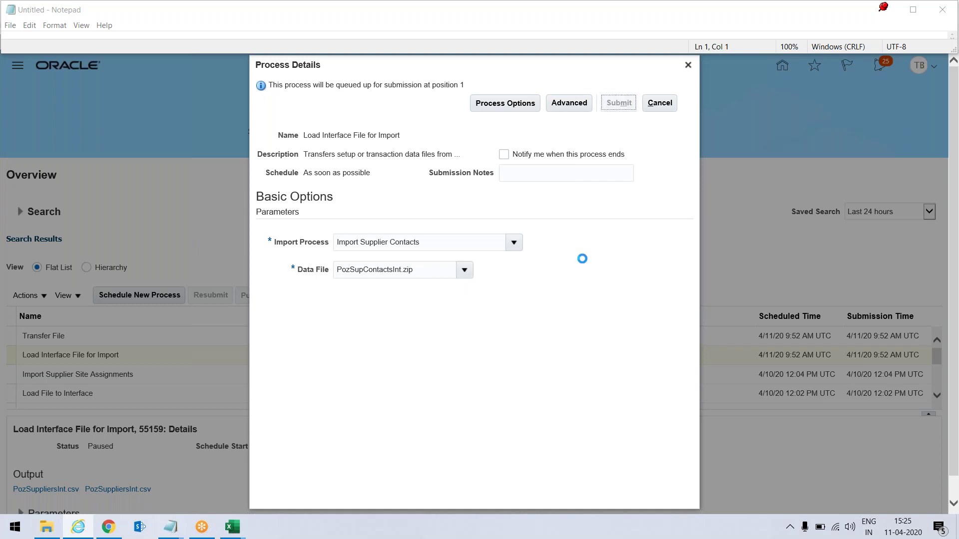
{"action": "left_click", "coordinate": [616, 205]}
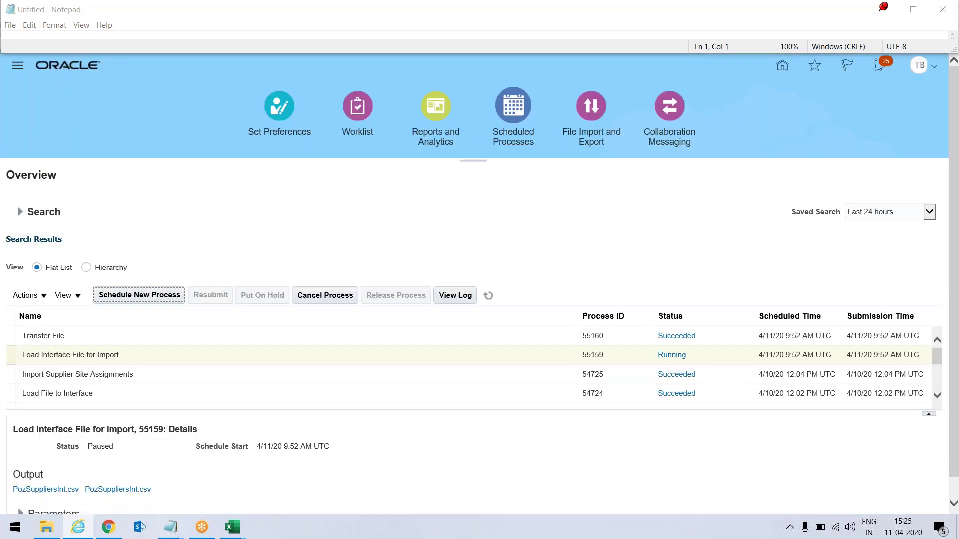
Refresh the scheduled processes list and review the supplier import programs in the Notepad notes
{"action": "left_click", "coordinate": [488, 296]}
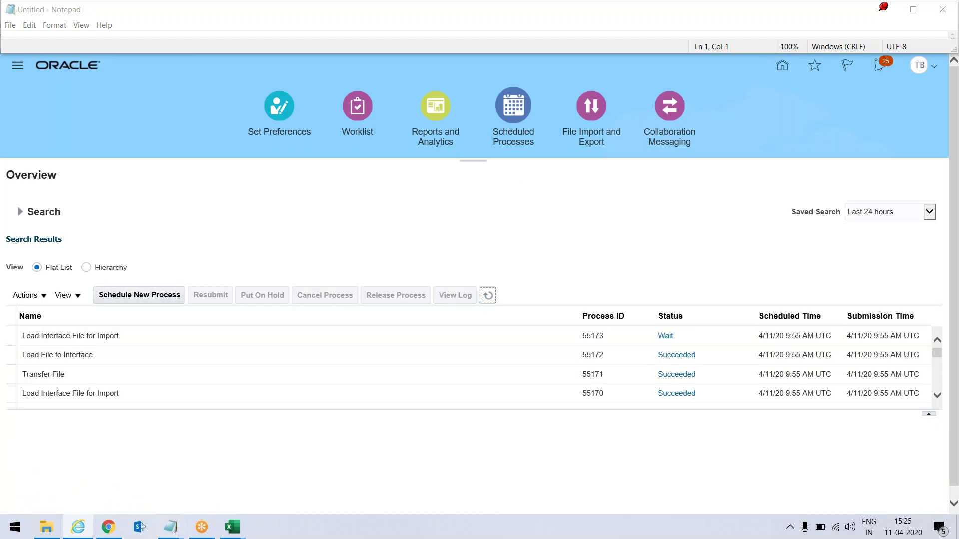
{"action": "mouse_move", "coordinate": [171, 533]}
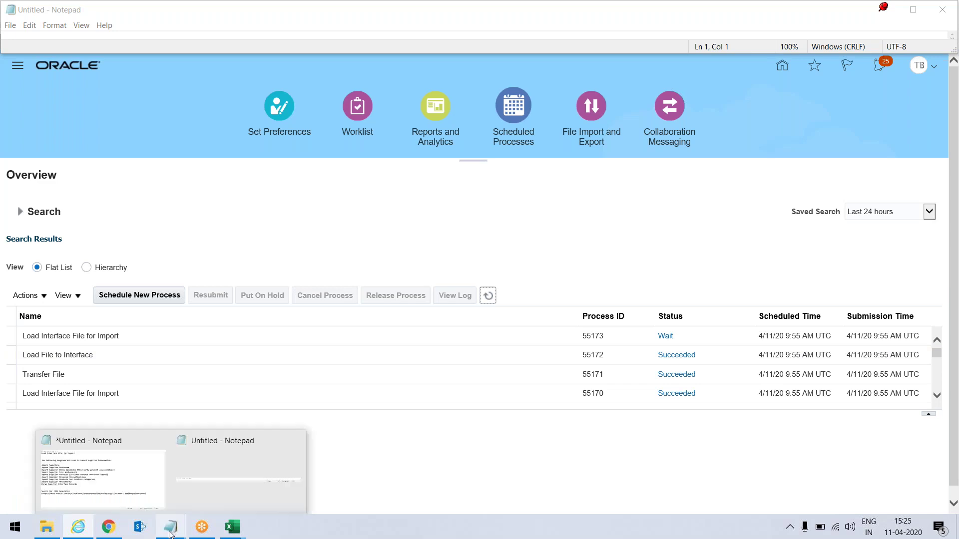
{"action": "left_click", "coordinate": [134, 484]}
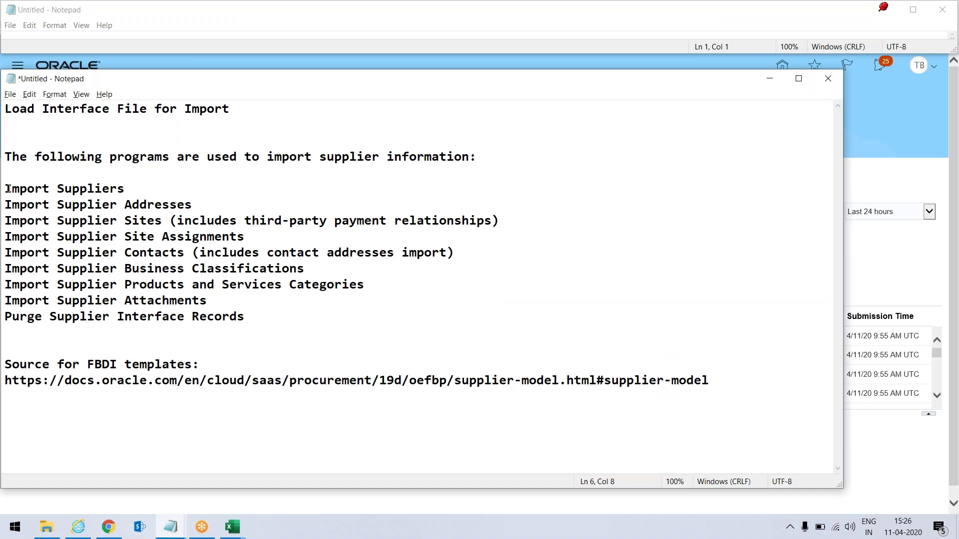
{"action": "left_click", "coordinate": [889, 119]}
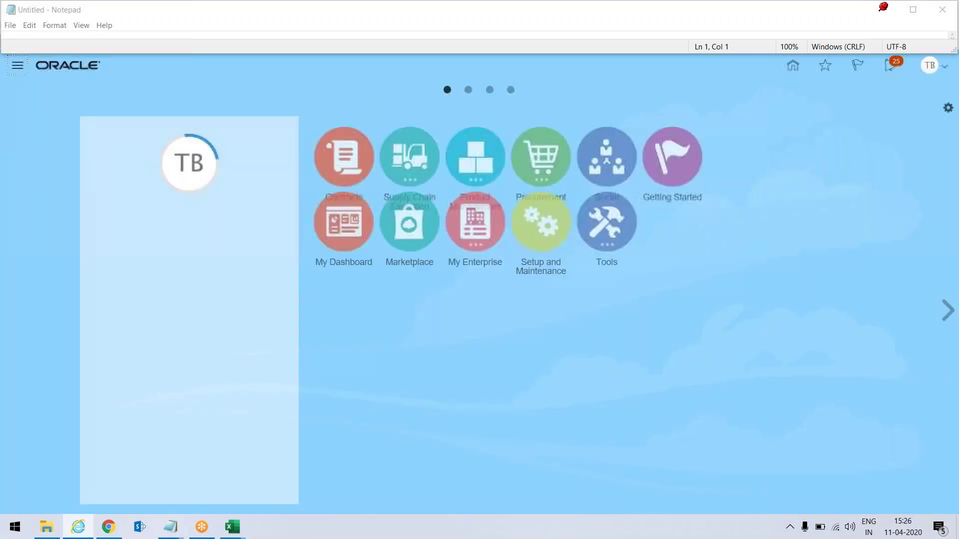
Expand the Procurement group on the home page and look up the supplier names in the SupplierImportTemplate workbook in Excel
{"action": "left_click", "coordinate": [628, 181]}
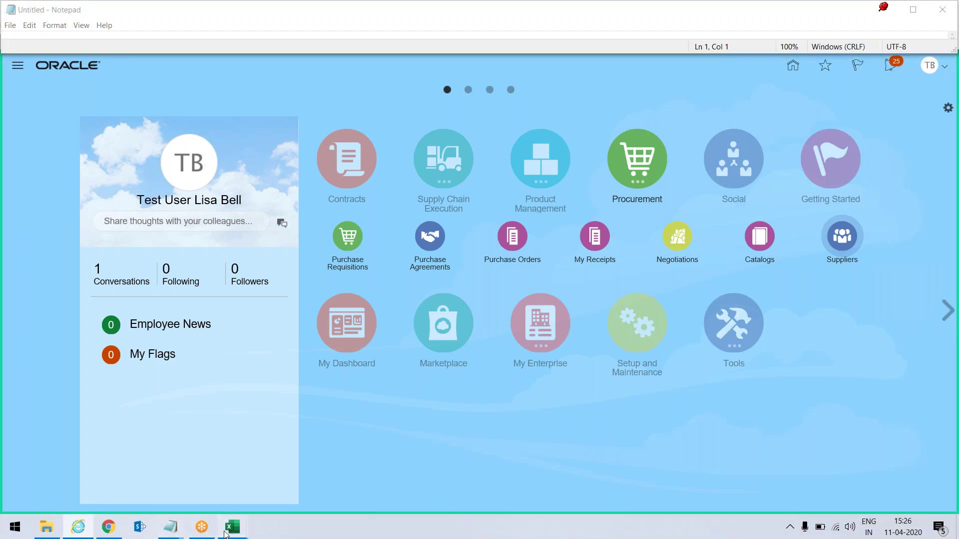
{"action": "mouse_move", "coordinate": [233, 529]}
{"action": "left_click", "coordinate": [88, 483]}
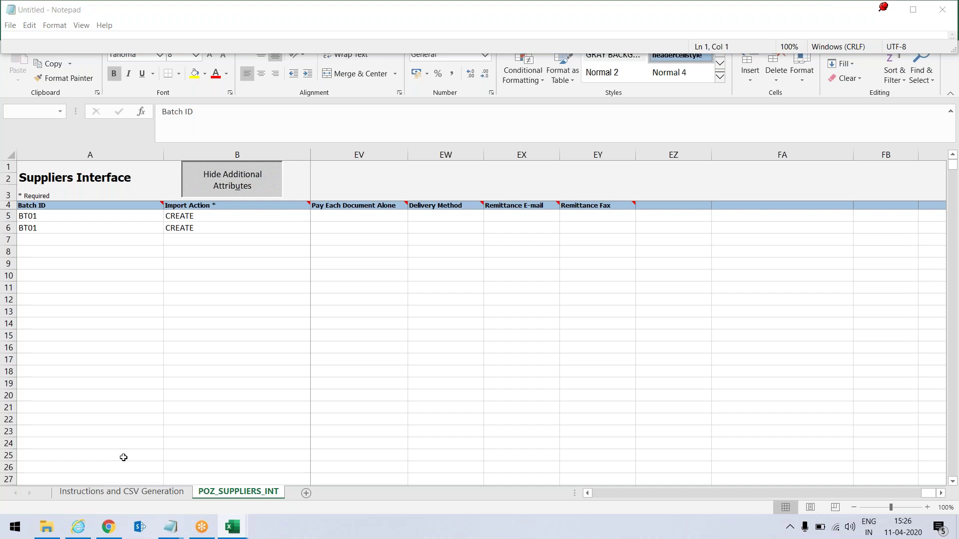
{"action": "left_click", "coordinate": [196, 404]}
{"action": "key", "text": "Up"}
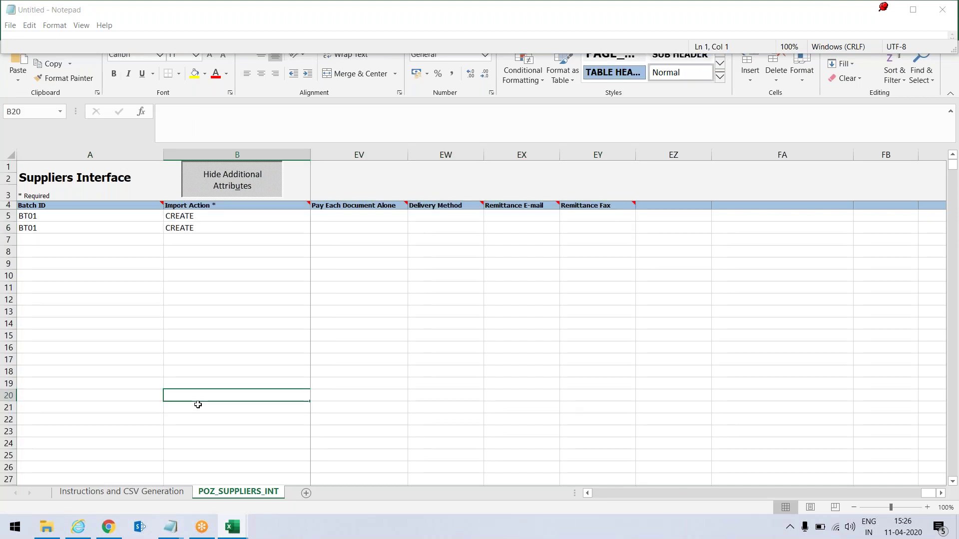
{"action": "key", "text": "Right"}
{"action": "key", "text": "Up"}
{"action": "key", "text": "Up"}
{"action": "key", "text": "Up"}
{"action": "key", "text": "Up"}
{"action": "key", "text": "Up"}
{"action": "key", "text": "Up"}
{"action": "key", "text": "Up"}
{"action": "key", "text": "Up"}
{"action": "key", "text": "Up"}
{"action": "key", "text": "Up"}
{"action": "key", "text": "Up"}
{"action": "key", "text": "Up"}
{"action": "key", "text": "Up"}
{"action": "key", "text": "Up"}
{"action": "key", "text": "Up"}
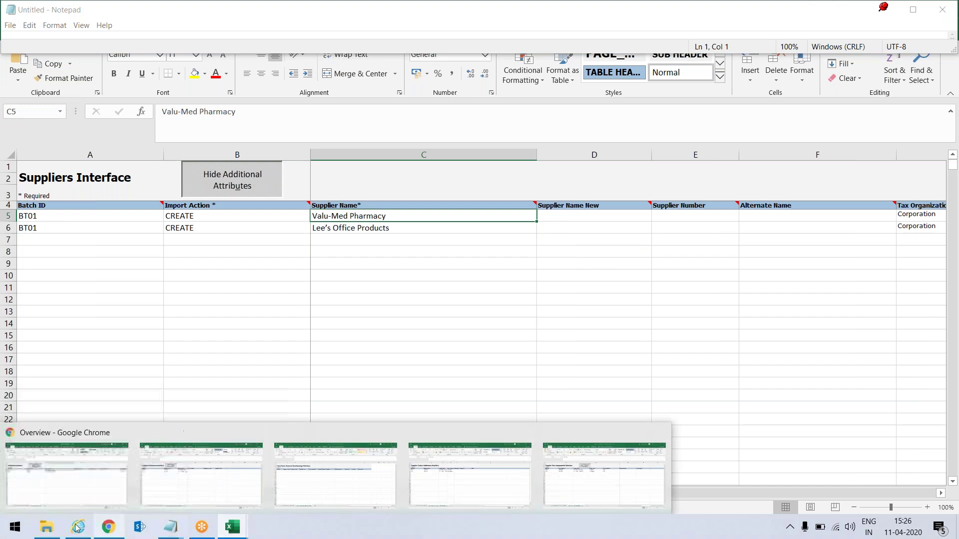
Switch back to Oracle Fusion and open Manage Suppliers from the Suppliers work area
{"action": "mouse_move", "coordinate": [77, 527]}
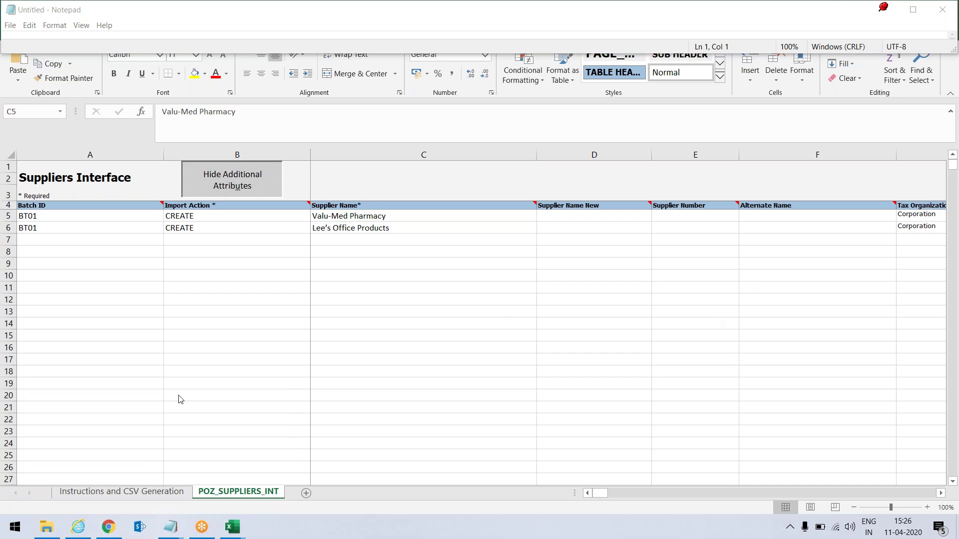
{"action": "left_click", "coordinate": [79, 528]}
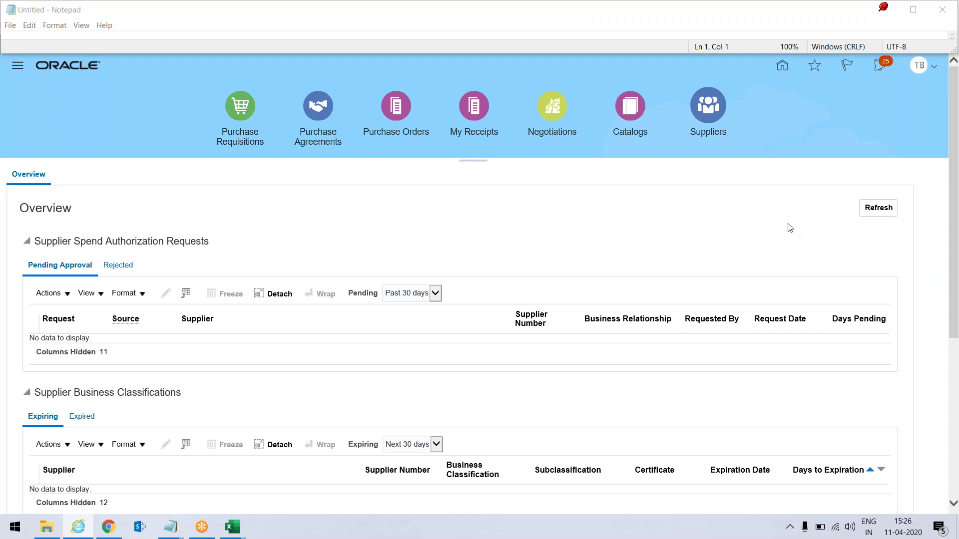
{"action": "left_click", "coordinate": [934, 225]}
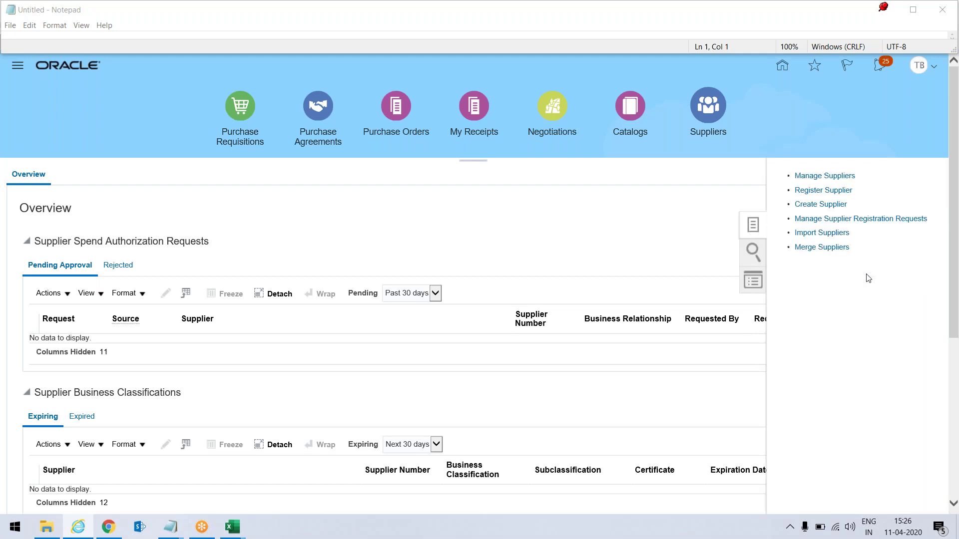
{"action": "left_click", "coordinate": [832, 176]}
Recheck the supplier names in the SupplierImportTemplate workbook and search Manage Suppliers for the keyword Valu
{"action": "left_click", "coordinate": [243, 535]}
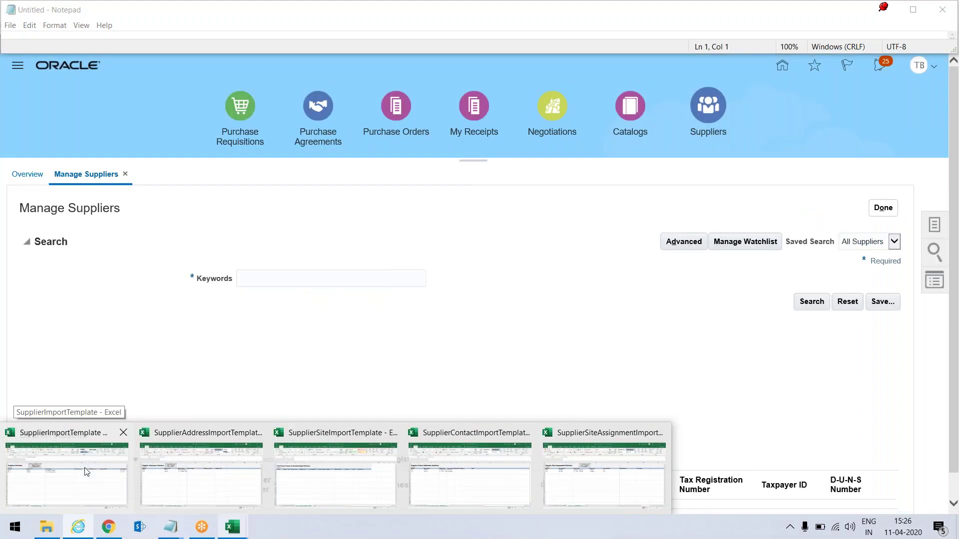
{"action": "left_click", "coordinate": [55, 467]}
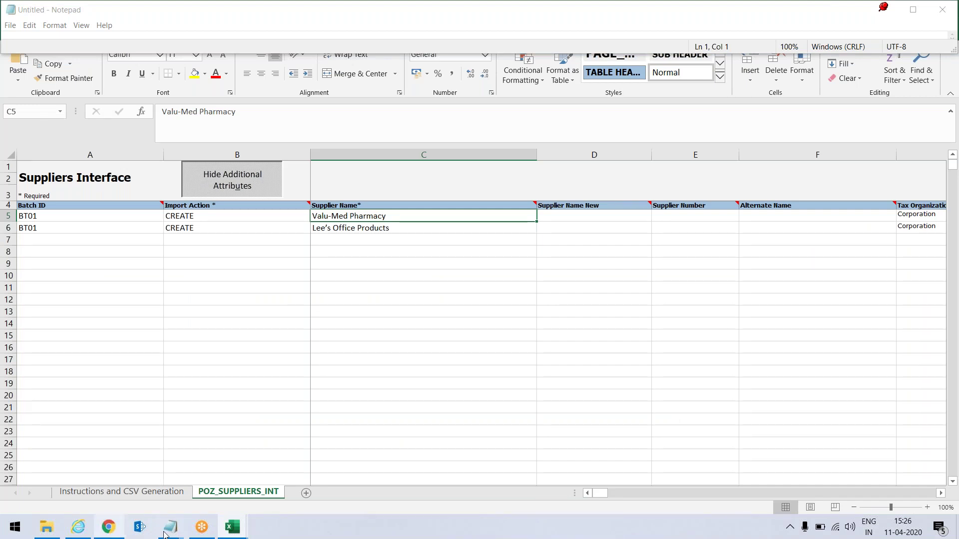
{"action": "left_click", "coordinate": [74, 537]}
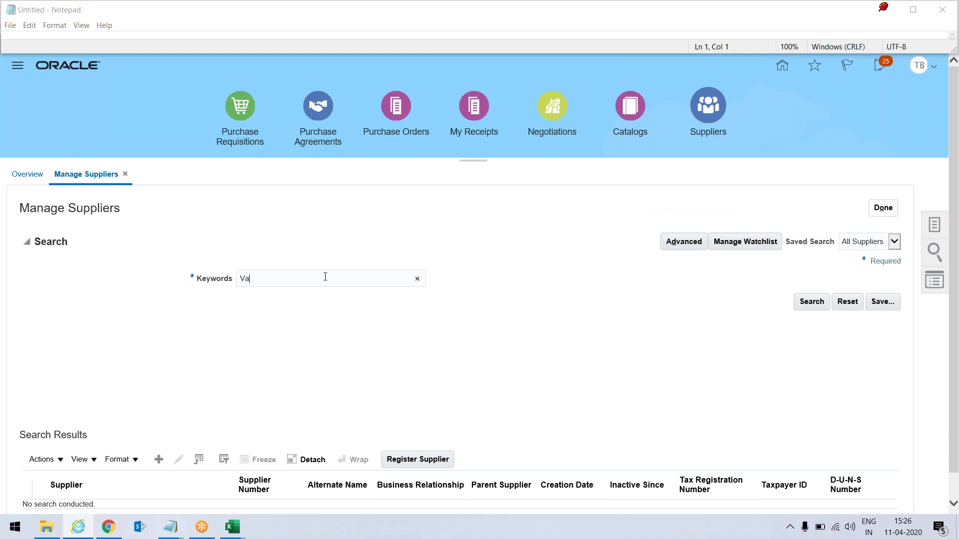
{"action": "left_click", "coordinate": [812, 302]}
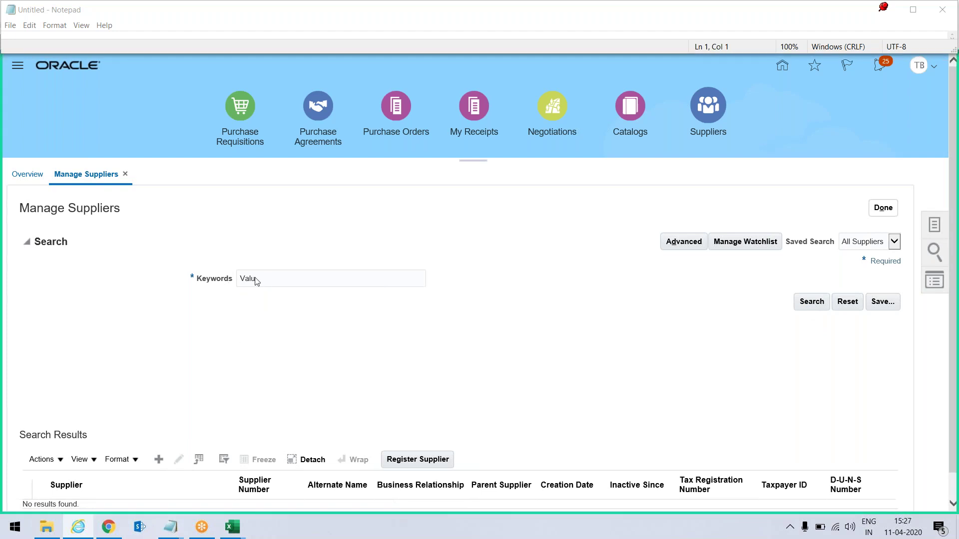
Search Manage Suppliers for the keyword Lee
{"action": "left_click_drag", "start_coordinate": [269, 280], "coordinate": [231, 283]}
{"action": "type", "text": "Lee"}
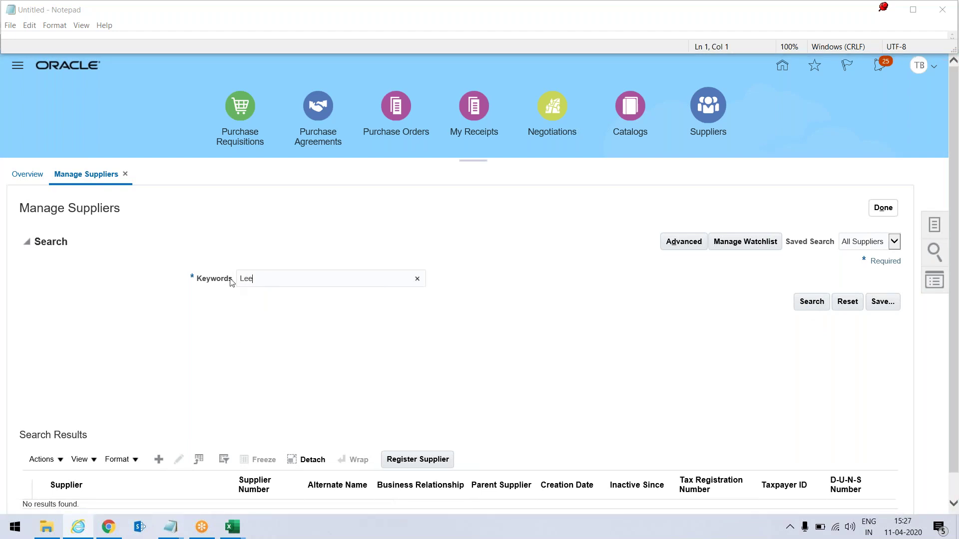
{"action": "left_click", "coordinate": [807, 310]}
Open Scheduled Processes and refresh the list to check the status of the interface load jobs
{"action": "left_click", "coordinate": [18, 69]}
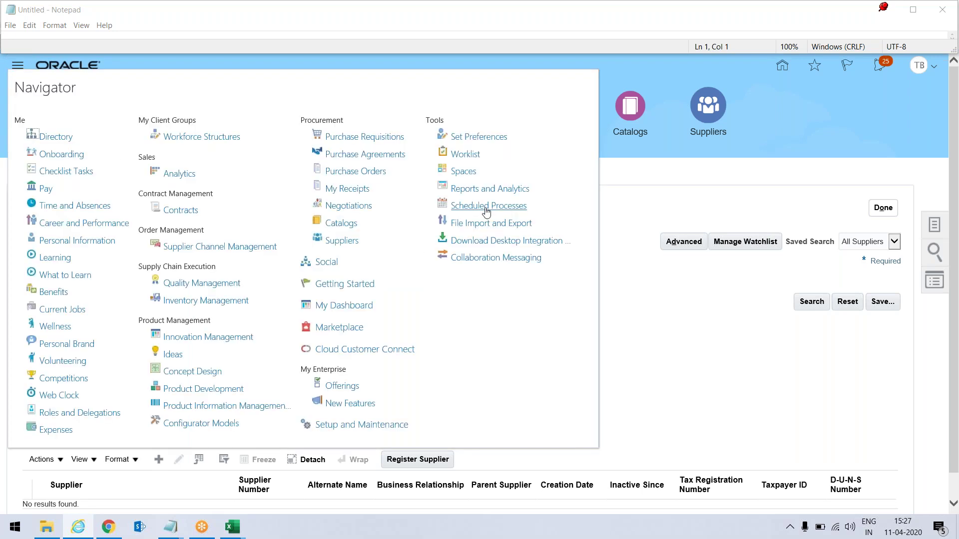
{"action": "left_click", "coordinate": [480, 207]}
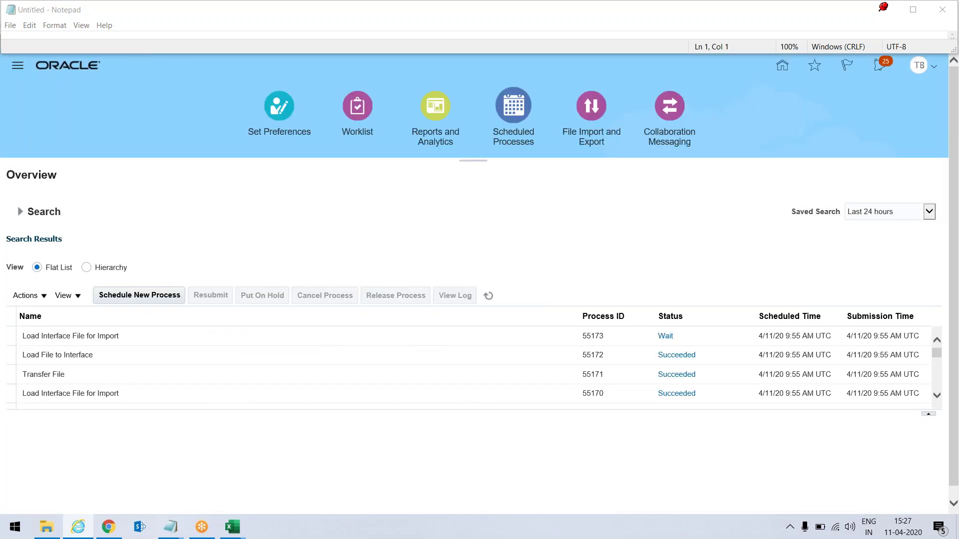
{"action": "left_click", "coordinate": [489, 296]}
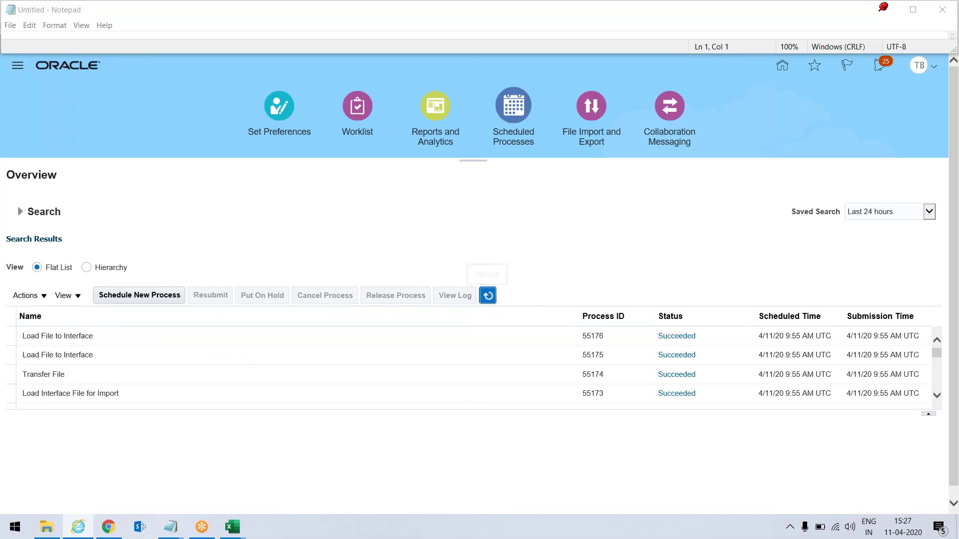
Start scheduling a new job, search the process names for Import Supp, and choose Import Suppliers
{"action": "left_click", "coordinate": [124, 300]}
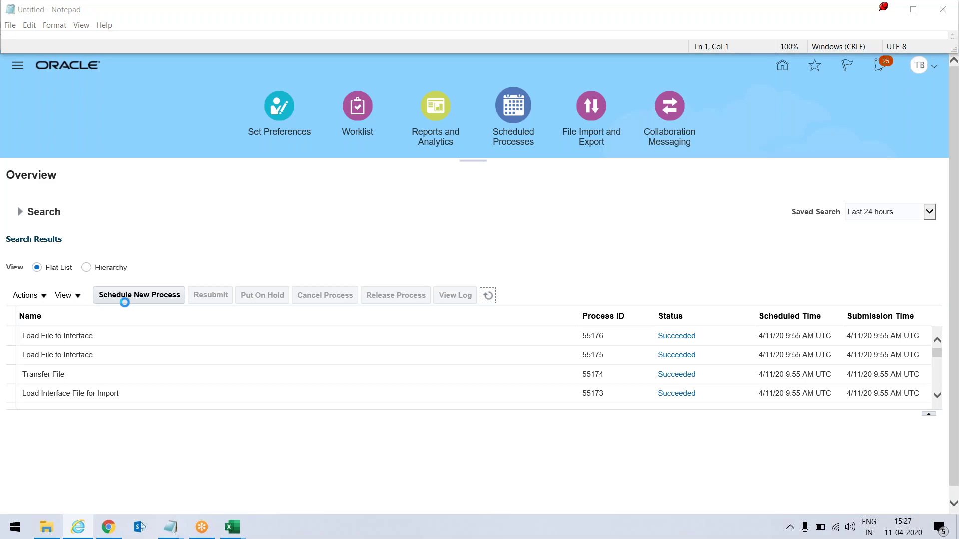
{"action": "left_click", "coordinate": [154, 300]}
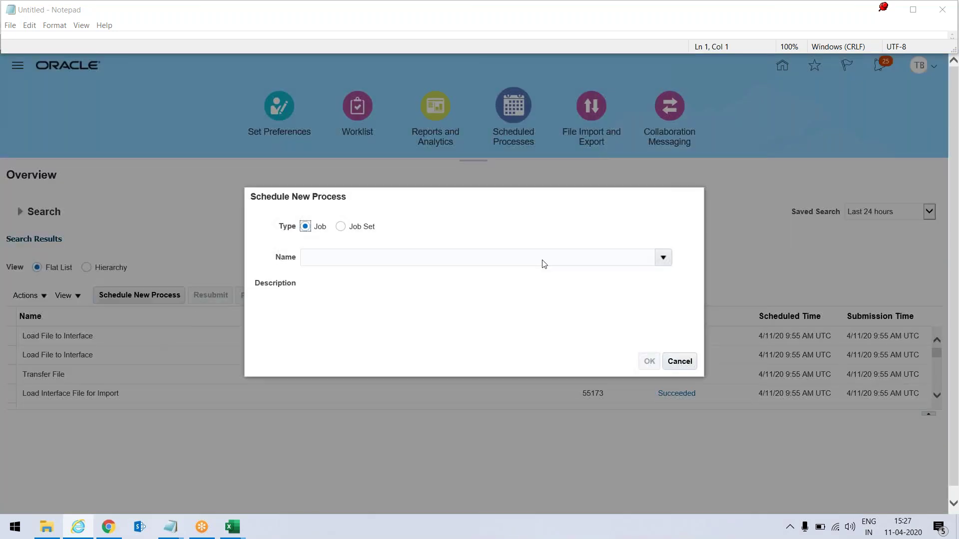
{"action": "left_click", "coordinate": [664, 258]}
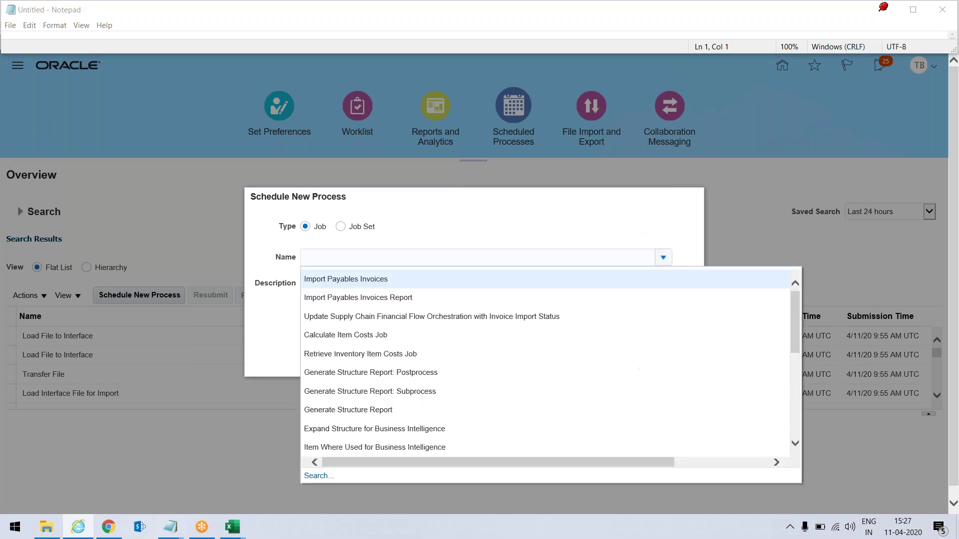
{"action": "left_click_drag", "start_coordinate": [793, 342], "coordinate": [791, 295]}
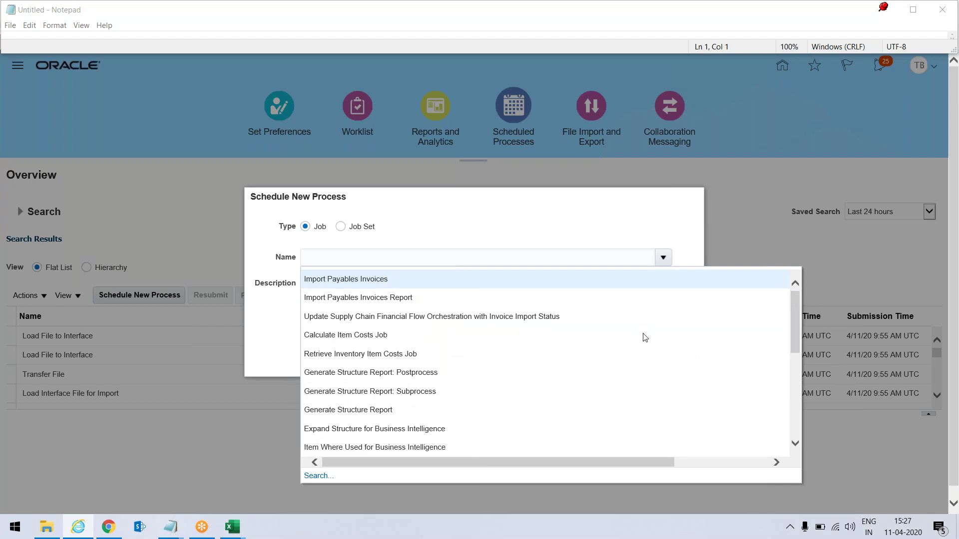
{"action": "left_click", "coordinate": [313, 477]}
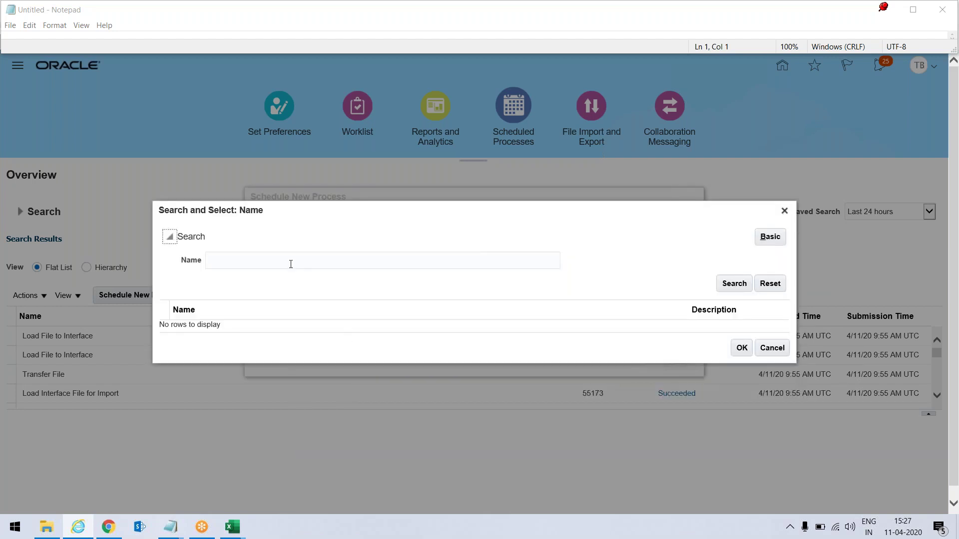
{"action": "type", "text": "Import Supp"}
{"action": "left_click", "coordinate": [735, 284]}
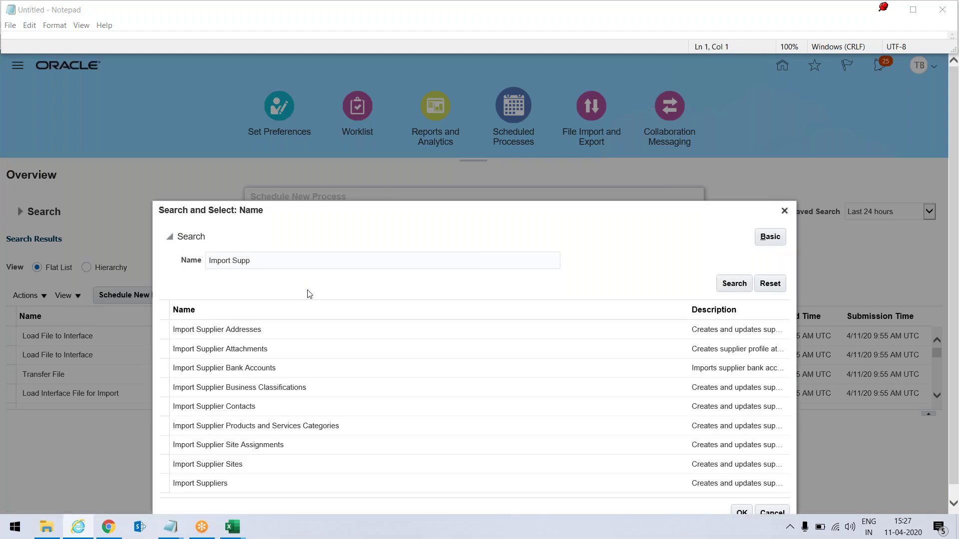
{"action": "left_click", "coordinate": [212, 400]}
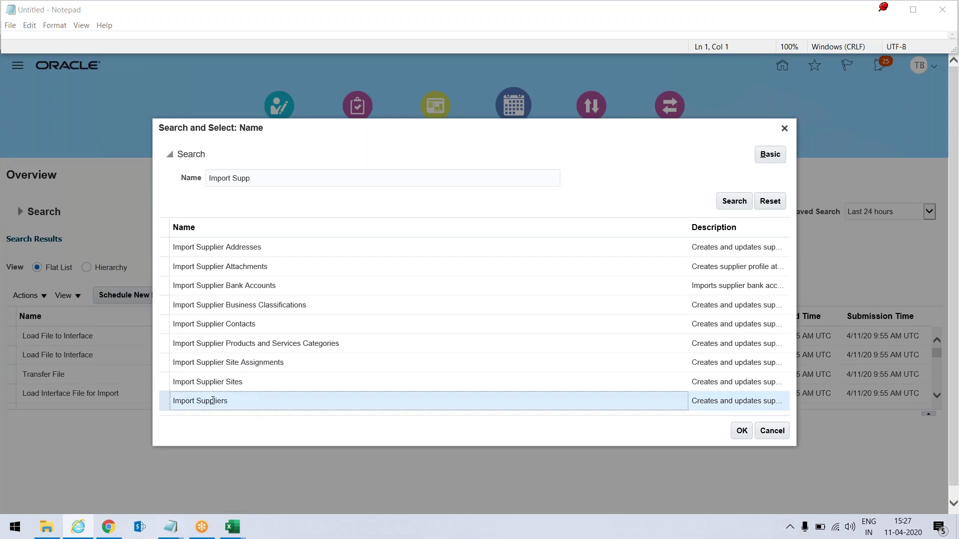
{"action": "left_click", "coordinate": [742, 432]}
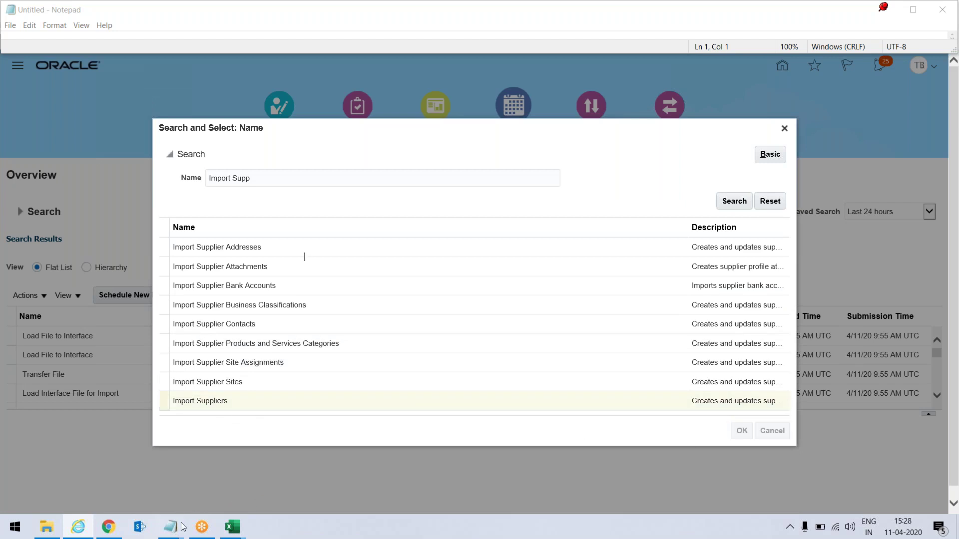
Look up the suppliers' Batch ID in the SupplierImportTemplate workbook in Excel and return to Oracle Fusion
{"action": "mouse_move", "coordinate": [229, 534]}
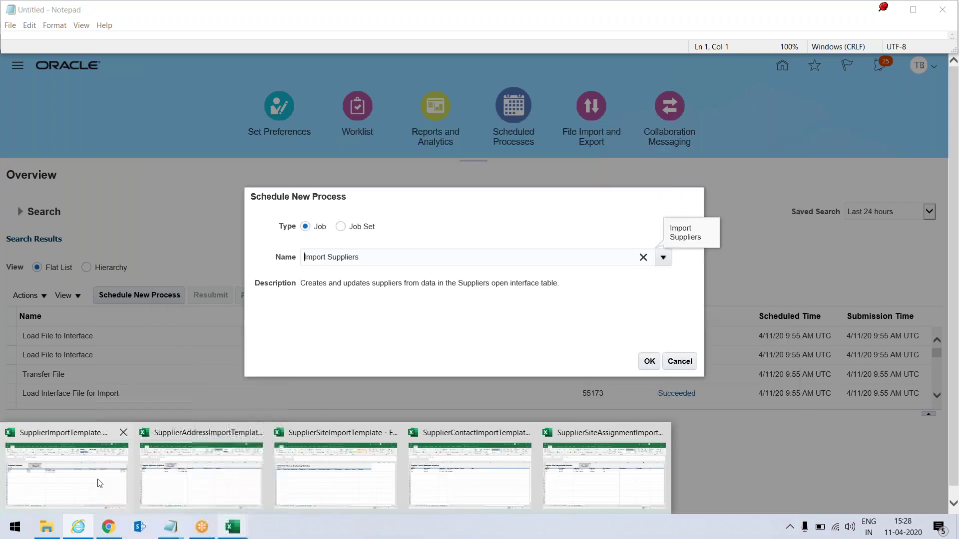
{"action": "left_click", "coordinate": [228, 449]}
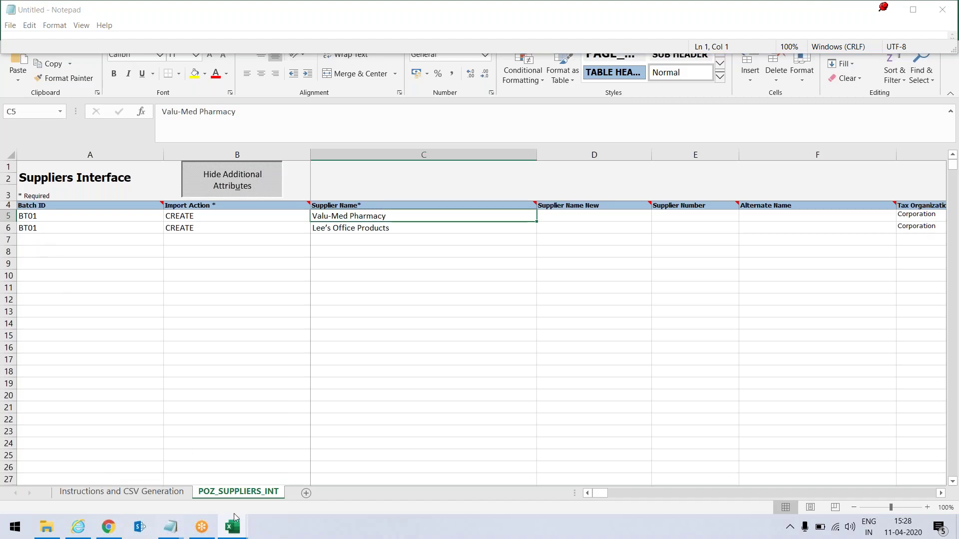
{"action": "left_click", "coordinate": [80, 529]}
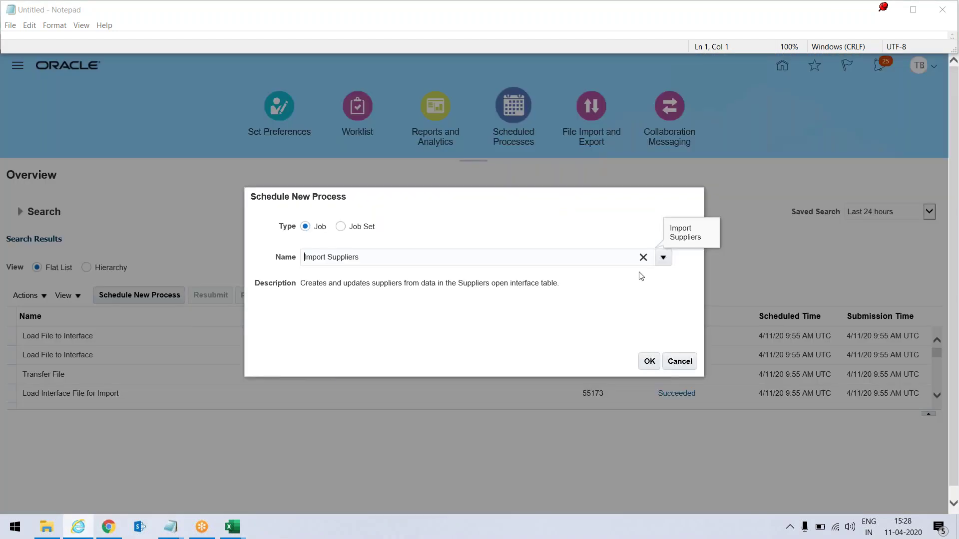
Submit the Import Suppliers process with Batch ID BT01 and acknowledge the submission
{"action": "left_click", "coordinate": [648, 362]}
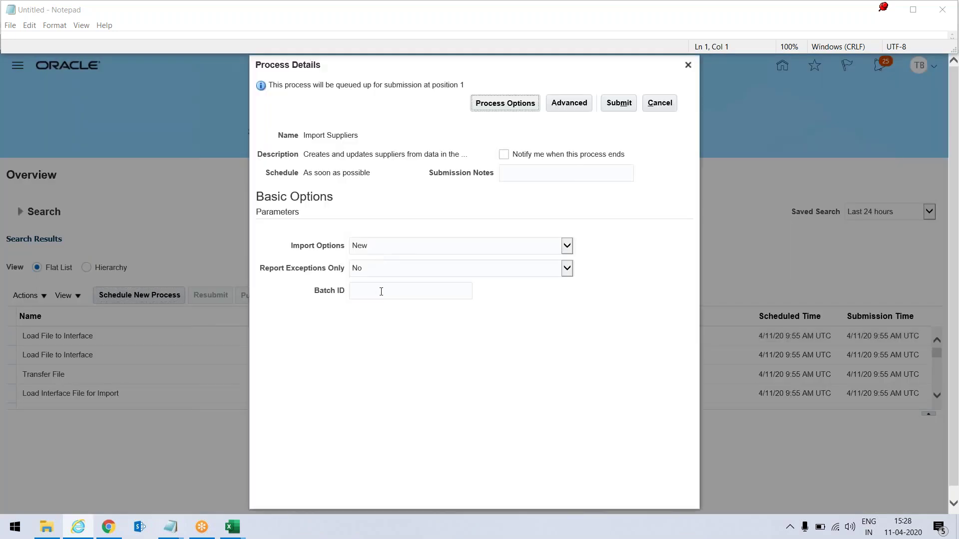
{"action": "left_click", "coordinate": [381, 292]}
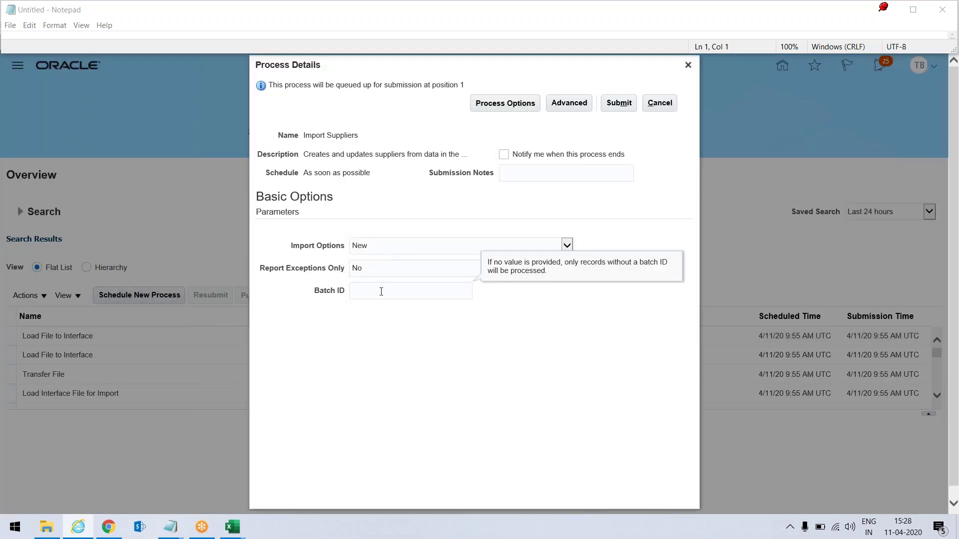
{"action": "type", "text": "BT01"}
{"action": "left_click", "coordinate": [370, 345]}
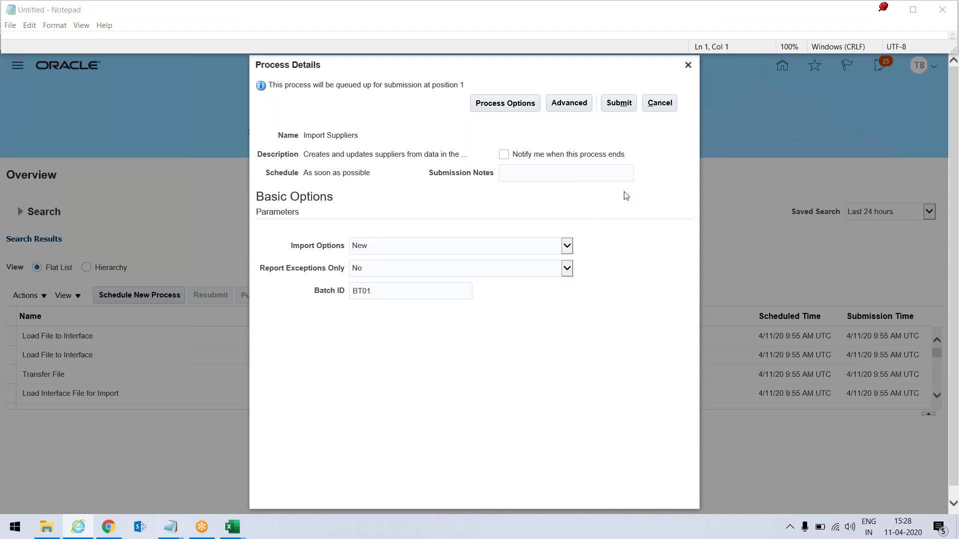
{"action": "left_click", "coordinate": [623, 104]}
{"action": "left_click", "coordinate": [617, 212]}
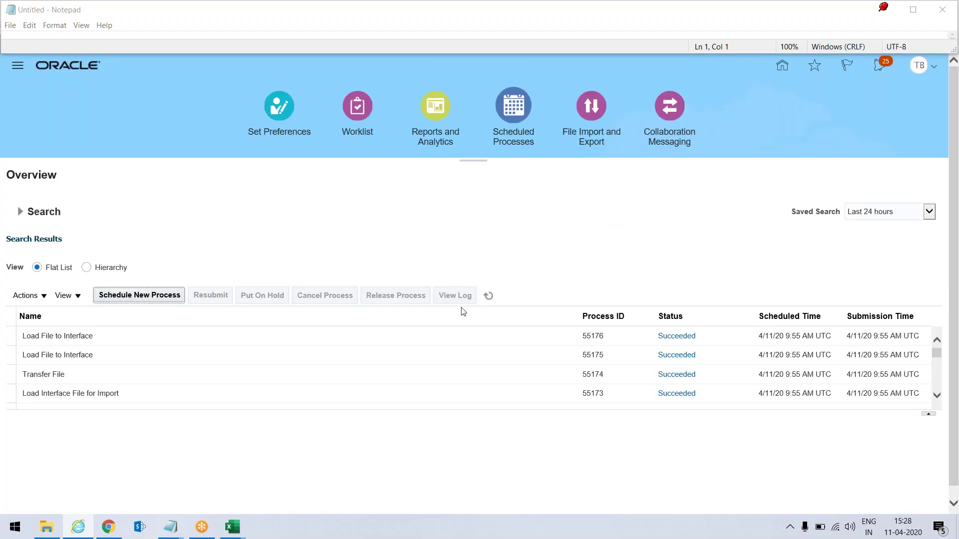
Refresh the scheduled processes list repeatedly to follow the Import Suppliers job to completion
{"action": "left_click", "coordinate": [488, 297]}
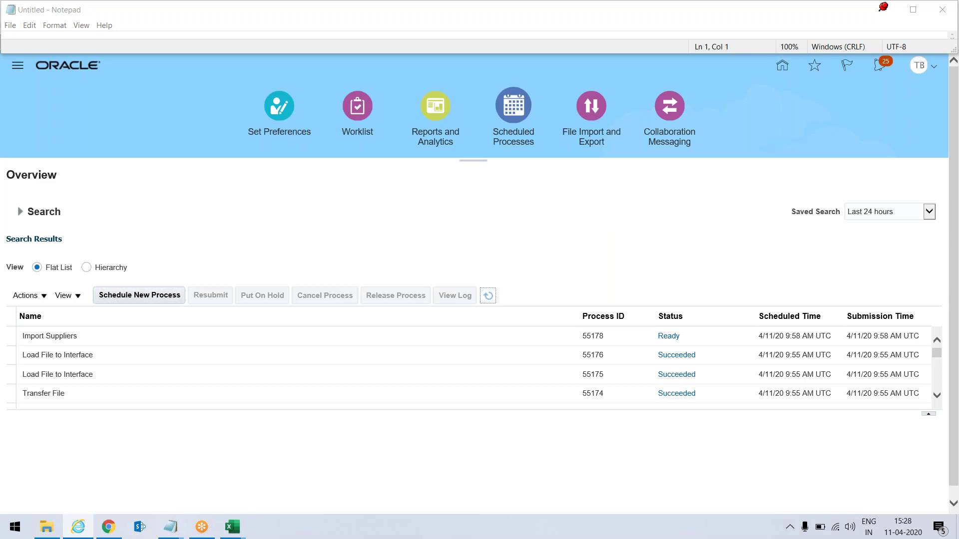
{"action": "key", "text": "Return"}
{"action": "key", "text": "Return"}
{"action": "key", "text": "Return"}
{"action": "left_click", "coordinate": [487, 297]}
Open Manage Suppliers from the Suppliers work area and search for the keyword Lee
{"action": "left_click", "coordinate": [18, 68]}
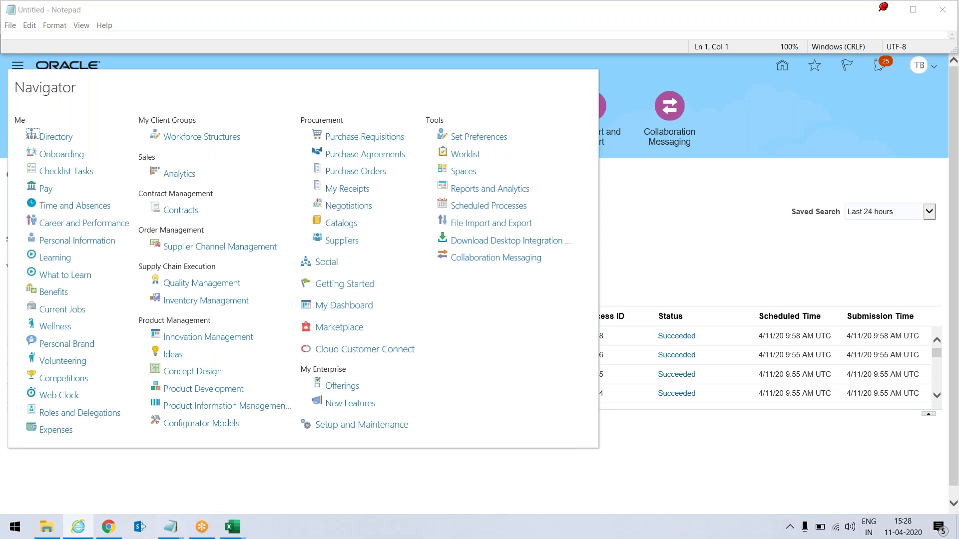
{"action": "left_click", "coordinate": [337, 241]}
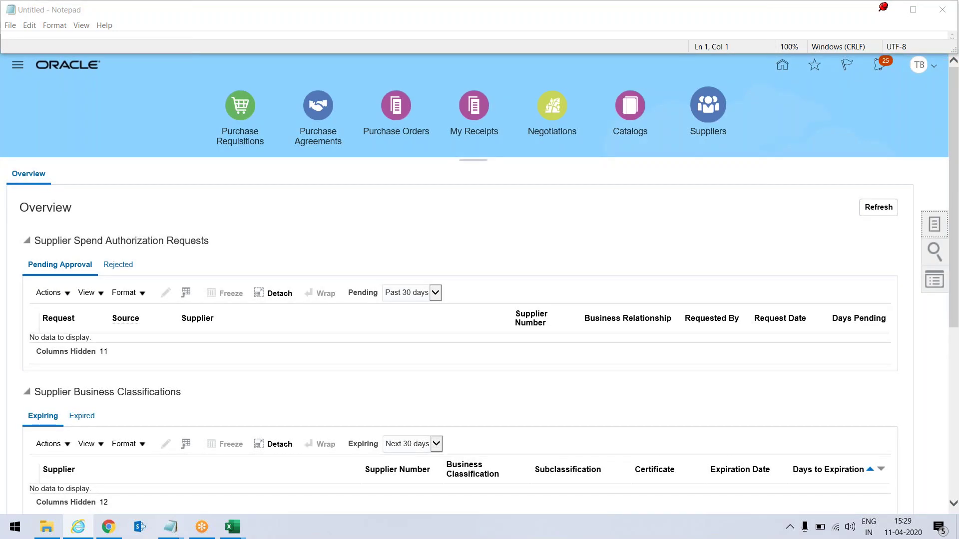
{"action": "left_click", "coordinate": [934, 225]}
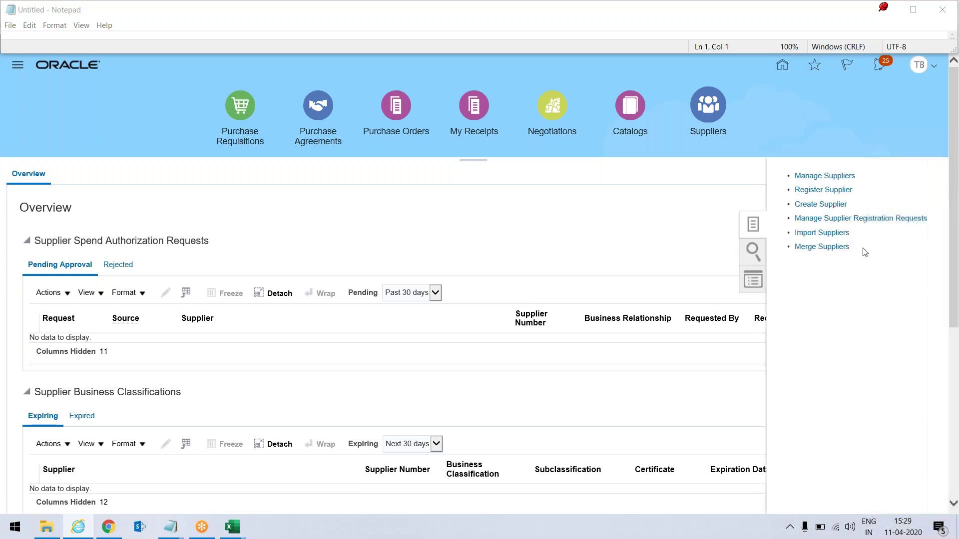
{"action": "left_click", "coordinate": [821, 178]}
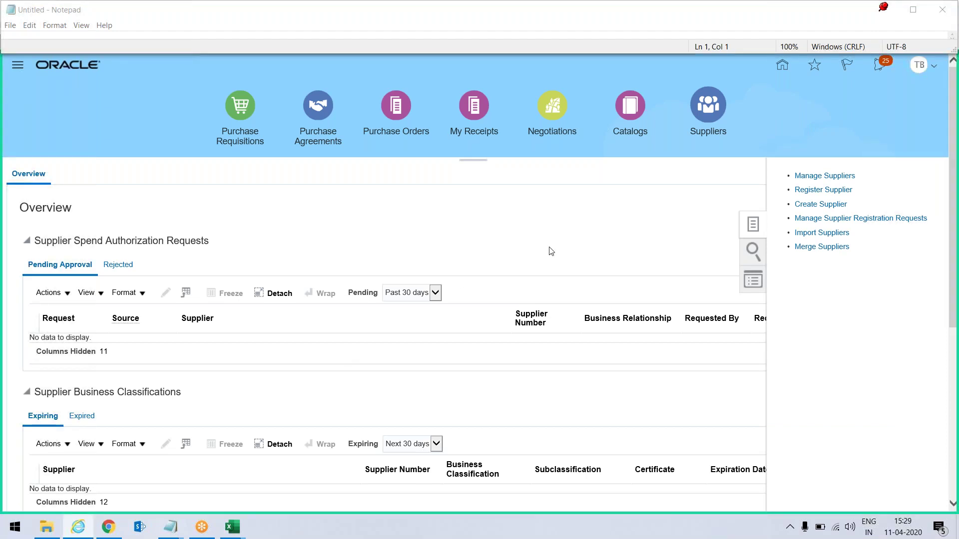
{"action": "type", "text": "ee"}
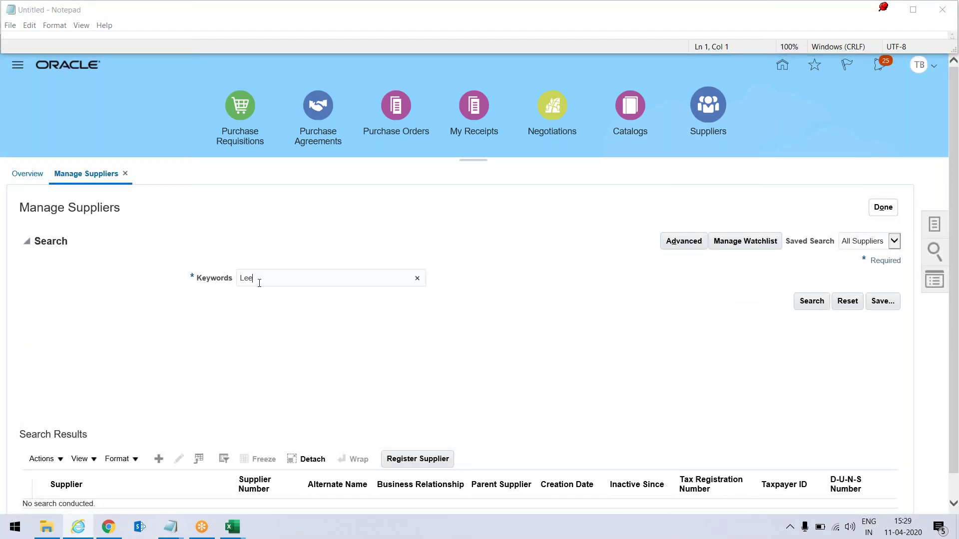
{"action": "left_click", "coordinate": [811, 302]}
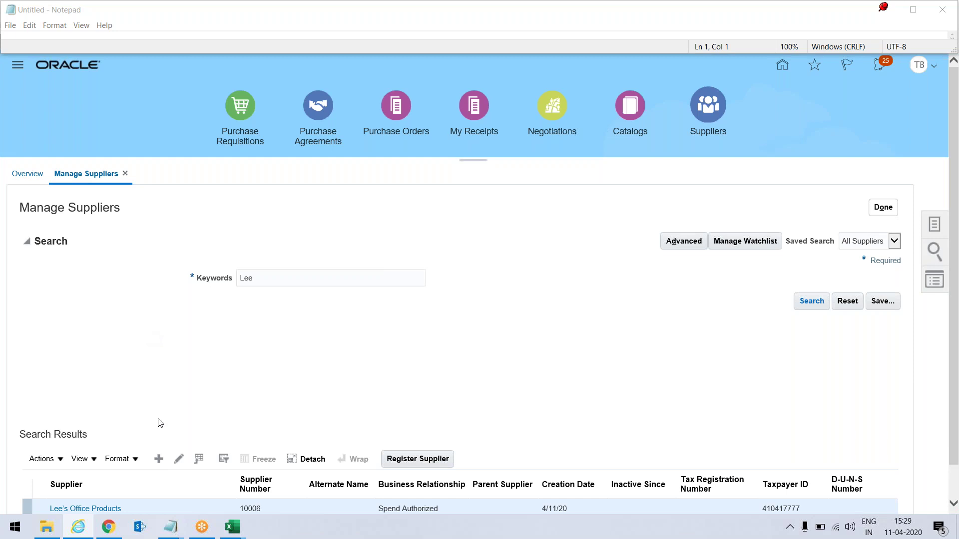
{"action": "scroll", "coordinate": [160, 423], "scroll_direction": "down", "scroll_amount": 1}
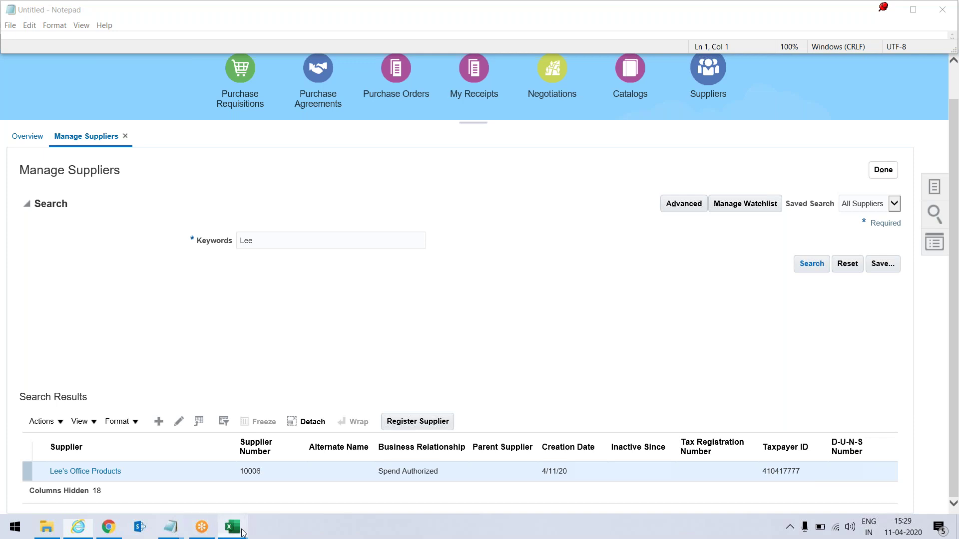
Review the Lee's Office Products row in the SupplierImportTemplate workbook, from supplier name through Taxpayer ID, to compare it with the imported supplier
{"action": "mouse_move", "coordinate": [243, 532]}
{"action": "left_click", "coordinate": [123, 432]}
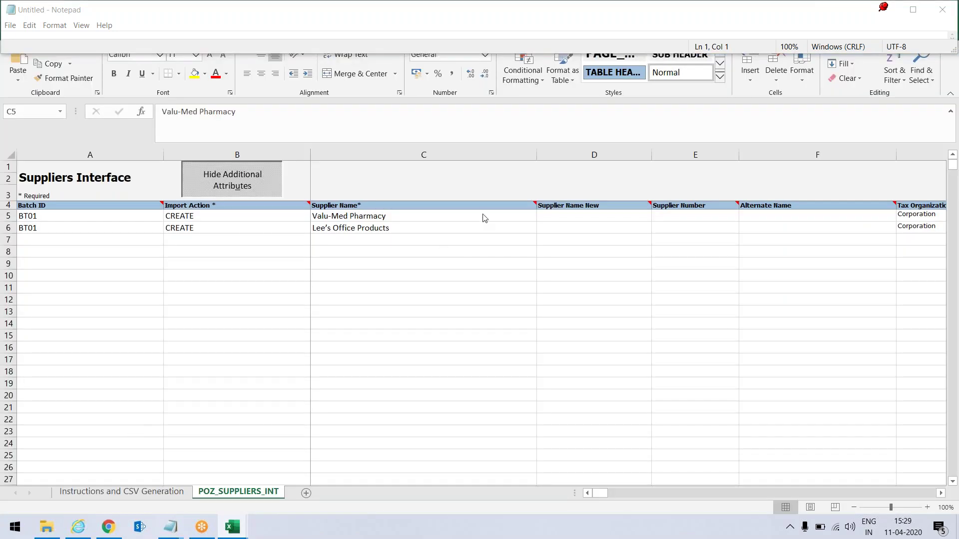
{"action": "key", "text": "Down"}
{"action": "key", "text": "Right"}
{"action": "key", "text": "Right"}
{"action": "key", "text": "Right"}
{"action": "key", "text": "Right"}
{"action": "key", "text": "Right"}
{"action": "key", "text": "Right"}
{"action": "key", "text": "Right"}
{"action": "key", "text": "Right"}
{"action": "key", "text": "Right"}
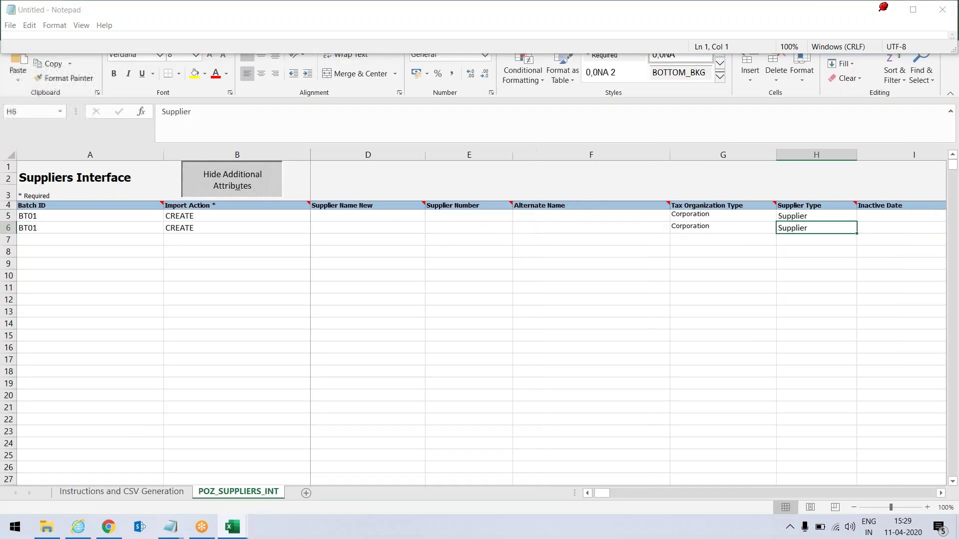
{"action": "key", "text": "Right"}
{"action": "key", "text": "Right"}
{"action": "key", "text": "Right"}
{"action": "key", "text": "Right"}
{"action": "key", "text": "Right"}
{"action": "key", "text": "Right"}
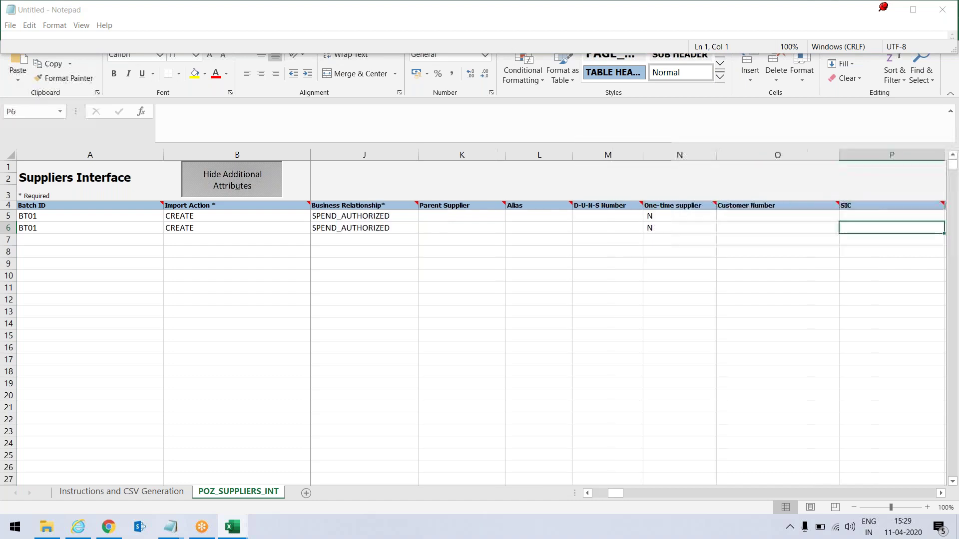
{"action": "key", "text": "Right"}
{"action": "key", "text": "Right"}
{"action": "key", "text": "Right"}
{"action": "key", "text": "Right"}
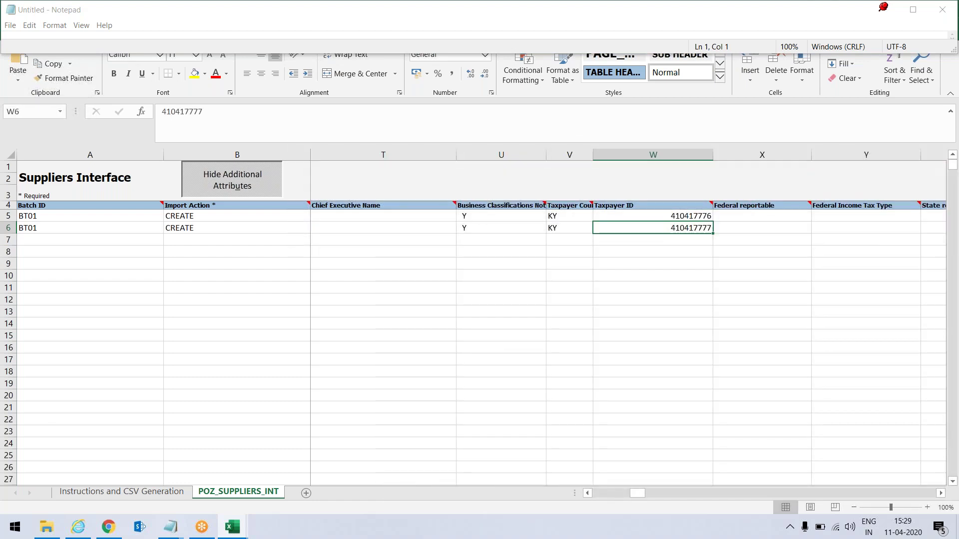
{"action": "key", "text": "Left"}
{"action": "key", "text": "Left"}
{"action": "key", "text": "Left"}
{"action": "key", "text": "Left"}
{"action": "key", "text": "Left"}
{"action": "key", "text": "Left"}
{"action": "key", "text": "Left"}
{"action": "key", "text": "Left"}
{"action": "key", "text": "Left"}
{"action": "key", "text": "Left"}
{"action": "key", "text": "Left"}
{"action": "key", "text": "Left"}
{"action": "key", "text": "Left"}
{"action": "key", "text": "Left"}
{"action": "key", "text": "Left"}
{"action": "key", "text": "Left"}
{"action": "key", "text": "Left"}
{"action": "key", "text": "Left"}
{"action": "key", "text": "Left"}
{"action": "key", "text": "Left"}
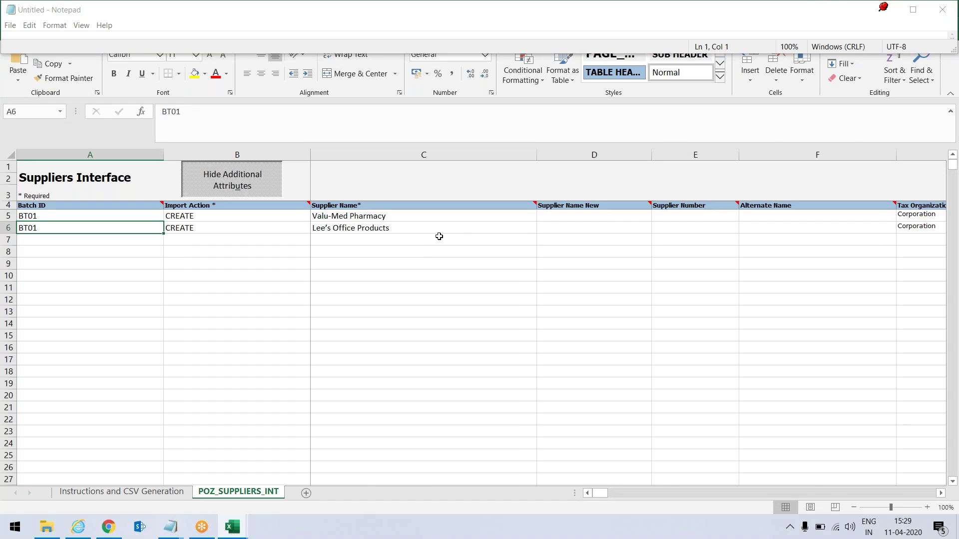
Return to Manage Suppliers in Oracle Fusion and search for the keyword Valu
{"action": "key", "text": "alt+Tab"}
{"action": "left_click", "coordinate": [201, 243]}
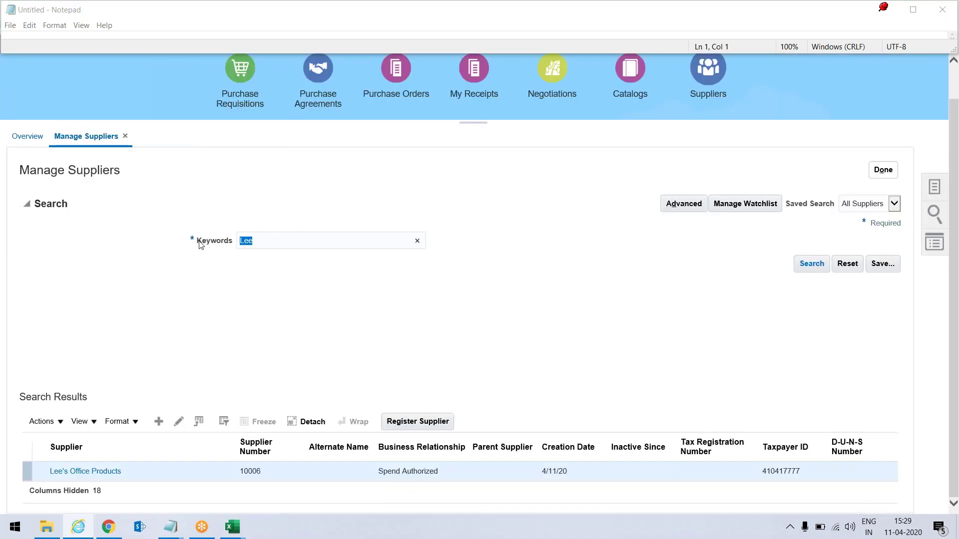
{"action": "type", "text": "Valu"}
{"action": "left_click", "coordinate": [816, 270]}
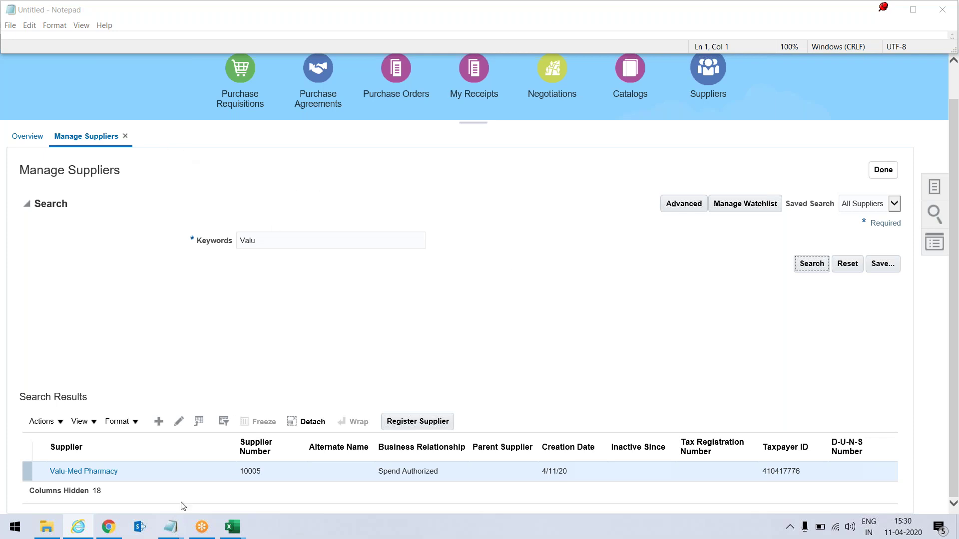
Review the supplier import programs listed in the Notepad notes, including sites, site assignments and contacts, and minimize the notes
{"action": "mouse_move", "coordinate": [172, 534]}
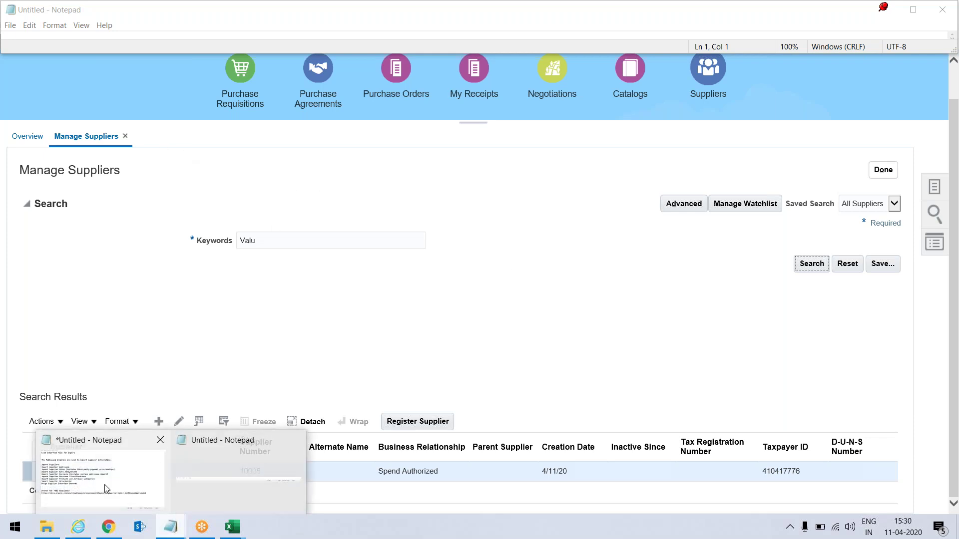
{"action": "left_click", "coordinate": [252, 460]}
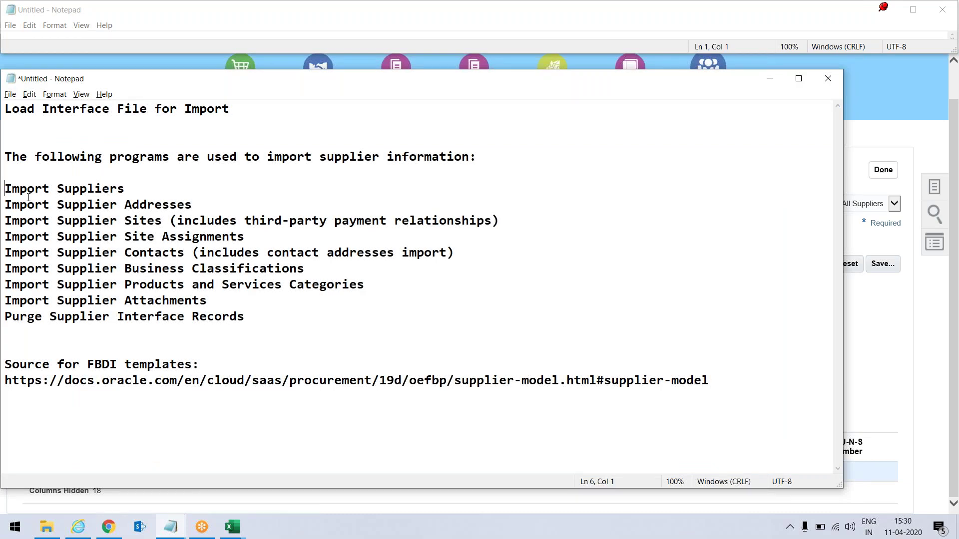
{"action": "double_click", "coordinate": [59, 220]}
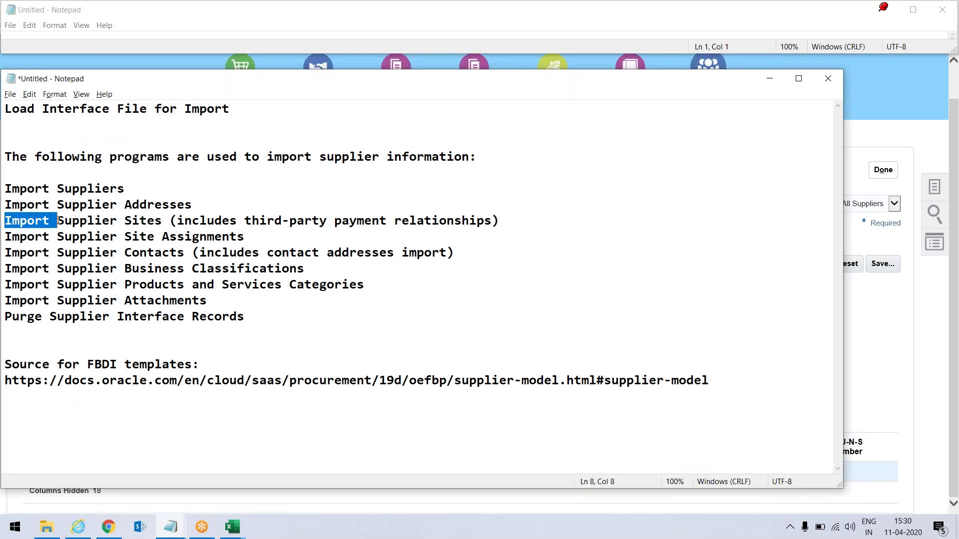
{"action": "double_click", "coordinate": [58, 236]}
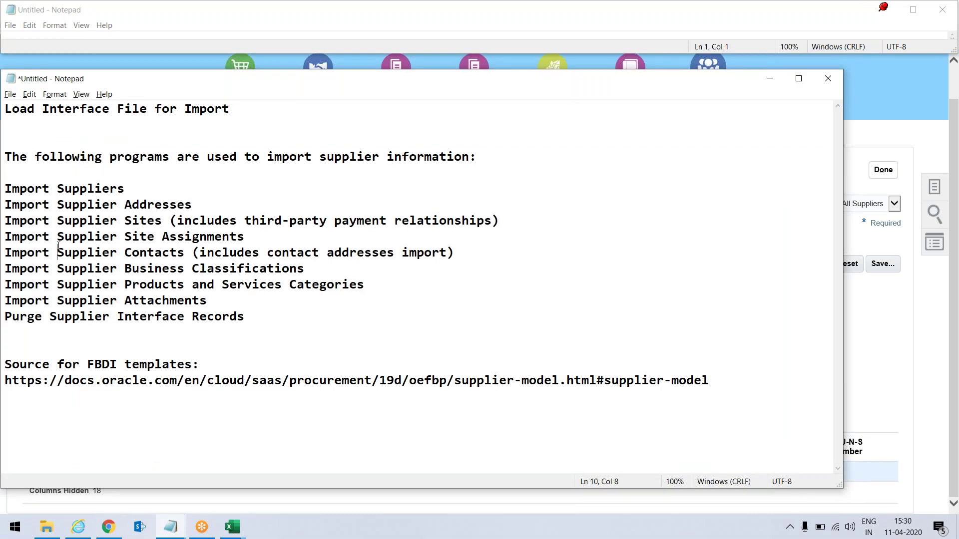
{"action": "double_click", "coordinate": [59, 248]}
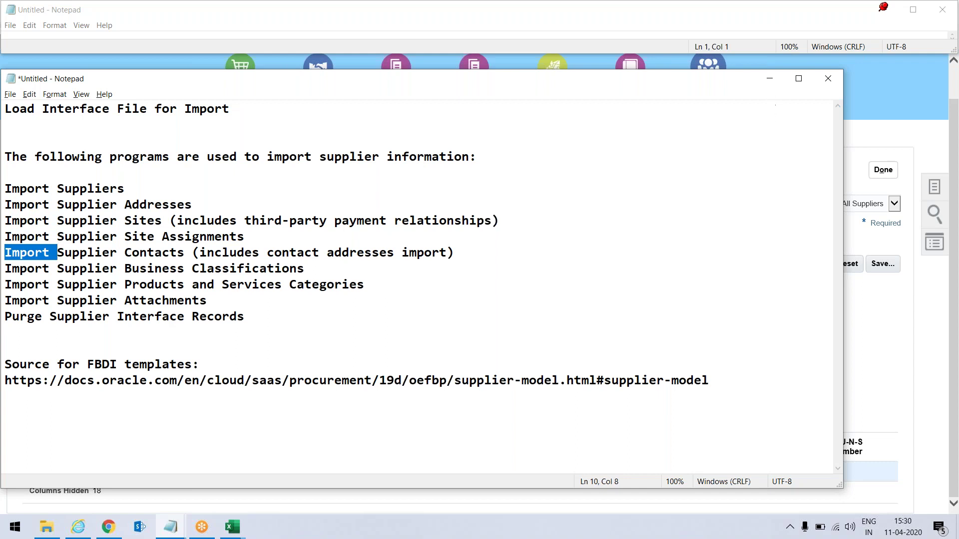
{"action": "left_click", "coordinate": [769, 79]}
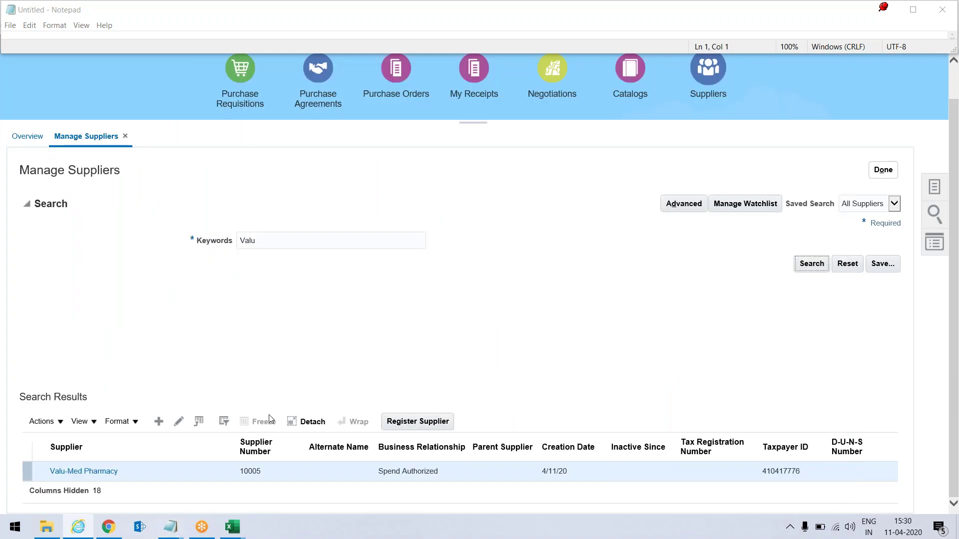
{"action": "left_click", "coordinate": [206, 531]}
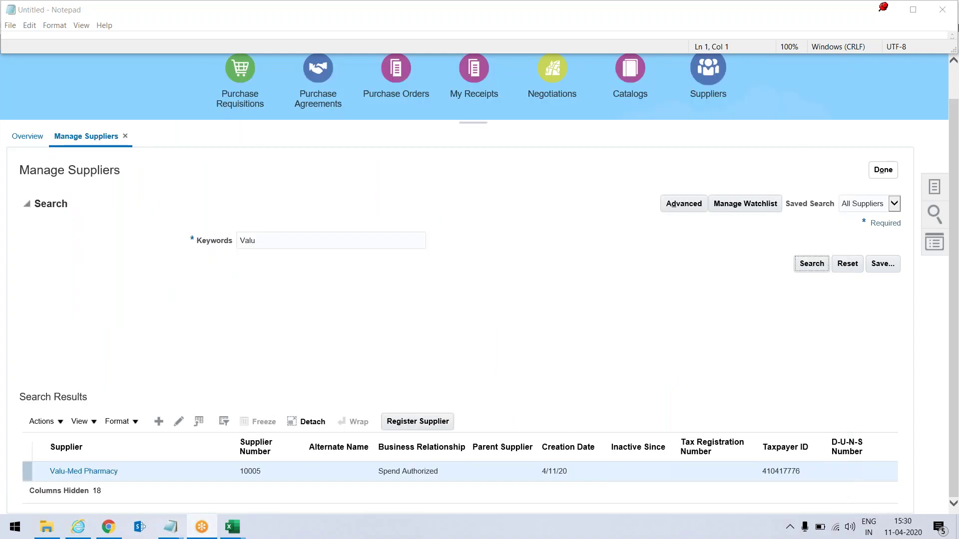